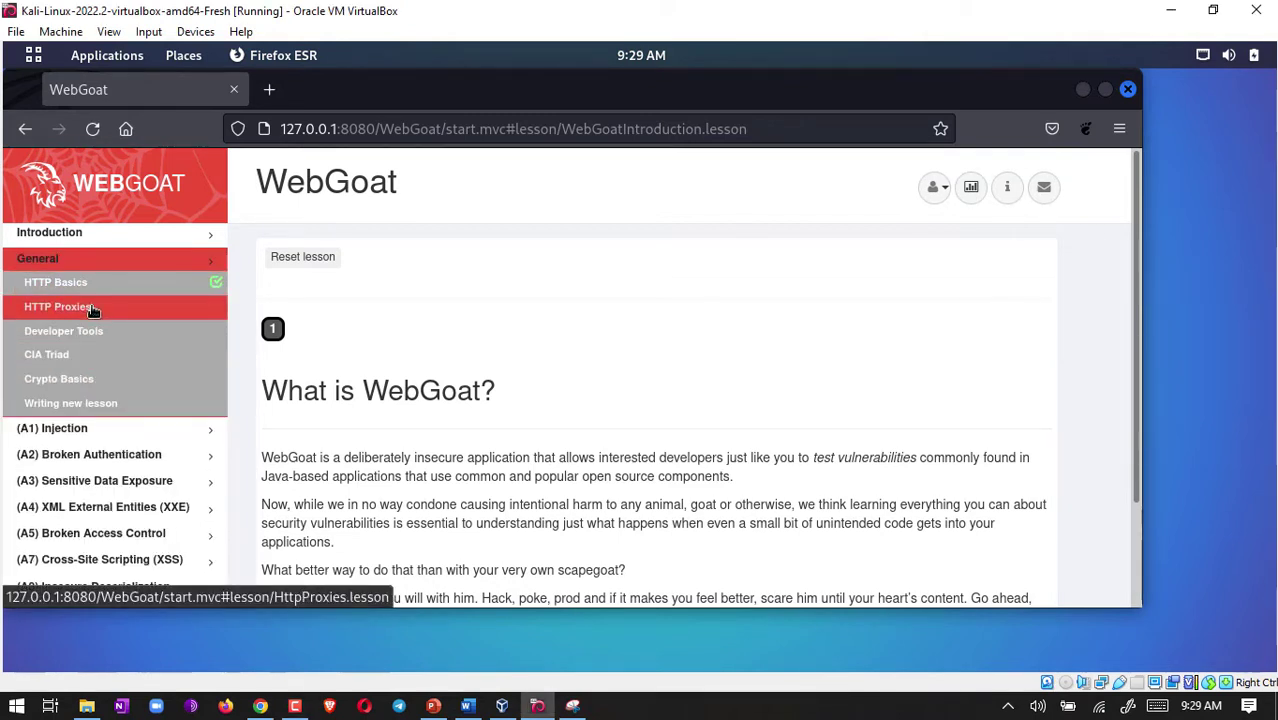
- Open the HTTP Proxies lesson under General and read its first two pages, through the HTTP Proxy Setup instructions
left_click(91, 310)
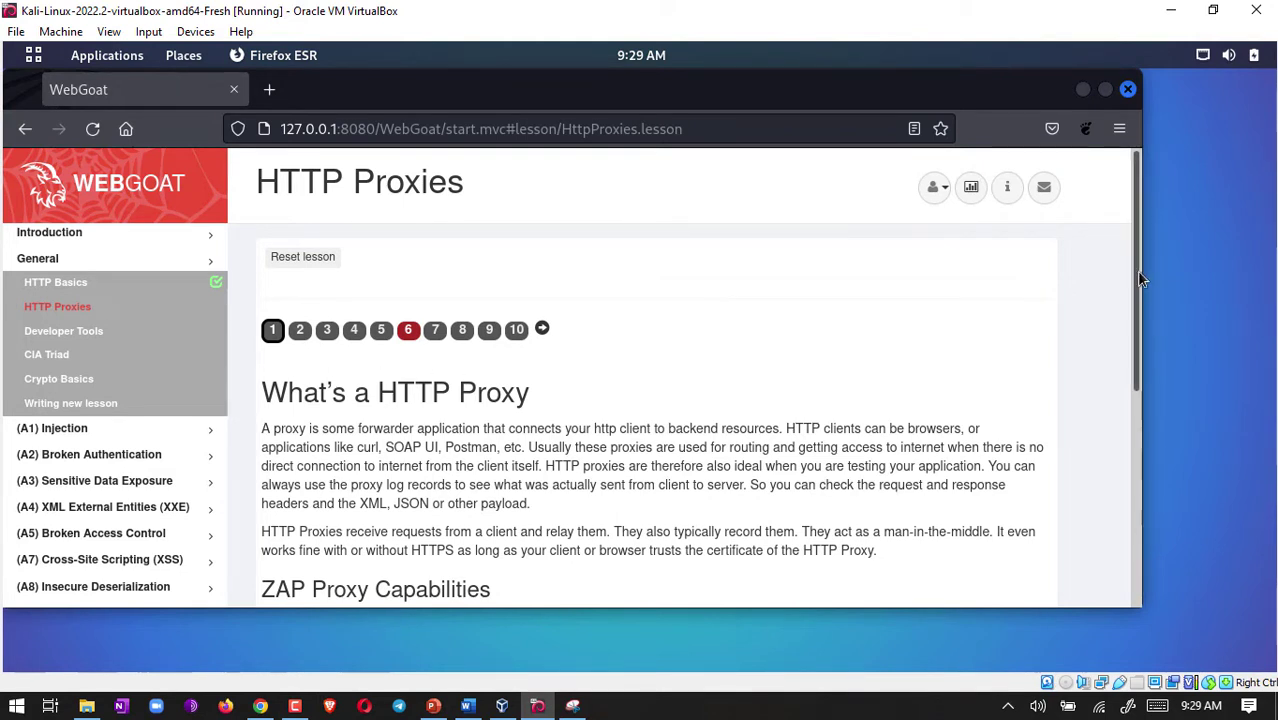
left_click_drag(1139, 278, 1143, 484)
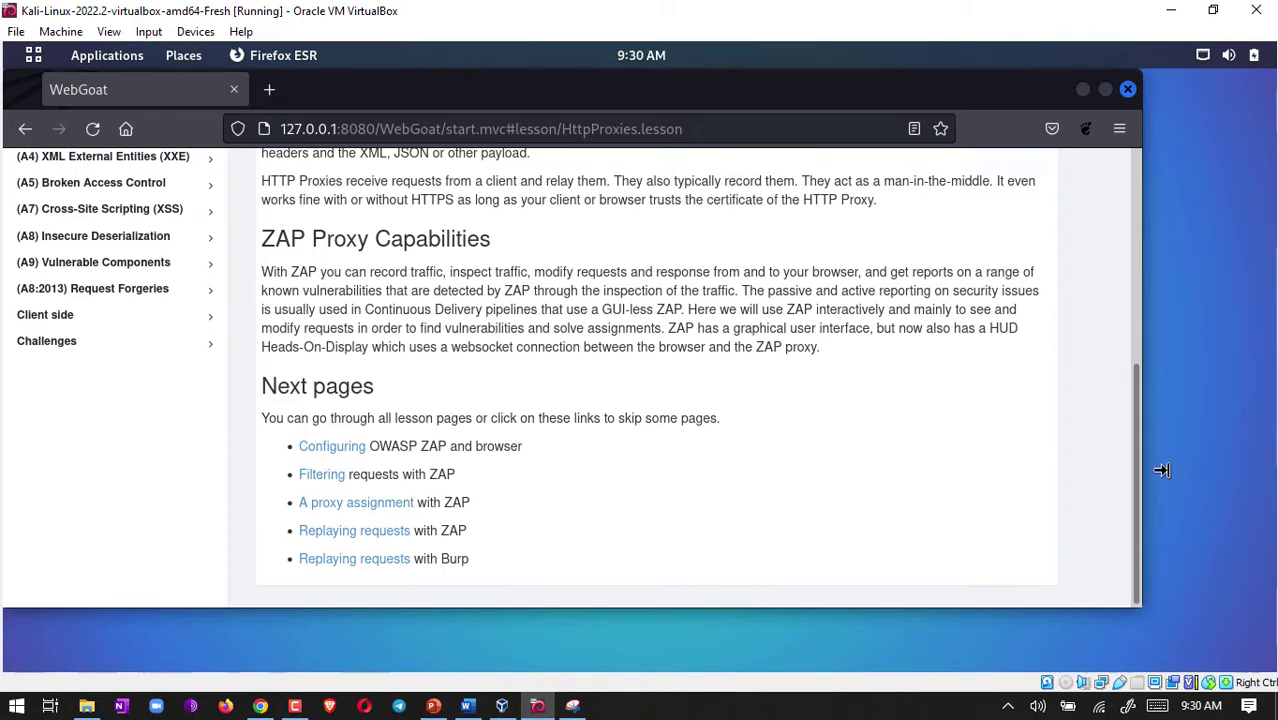
scroll(1114, 455, "up", 5)
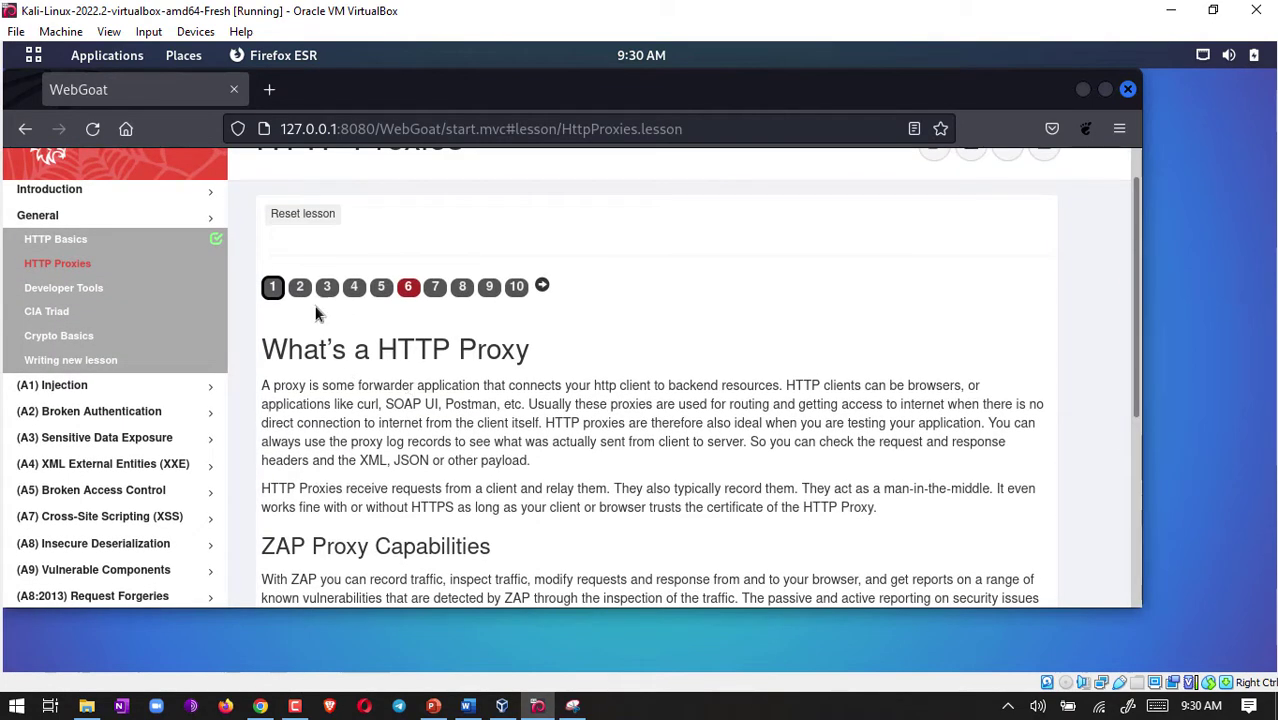
left_click(300, 288)
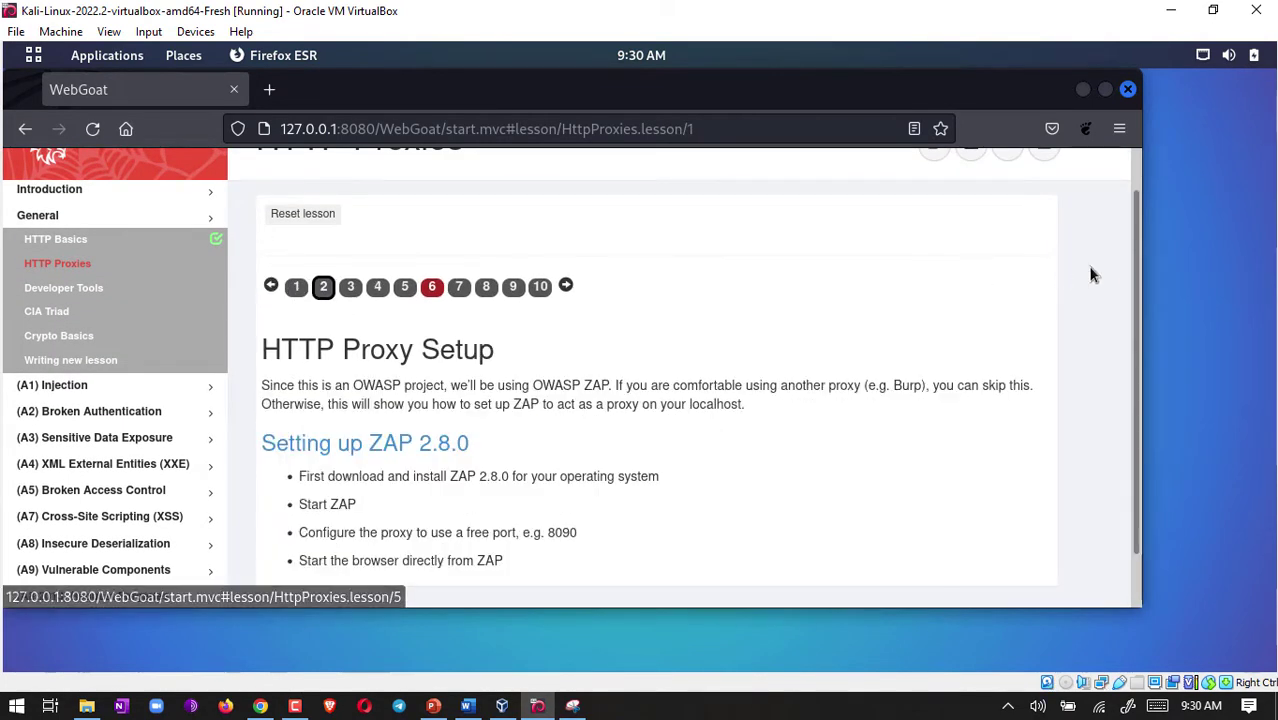
left_click_drag(1133, 269, 1135, 344)
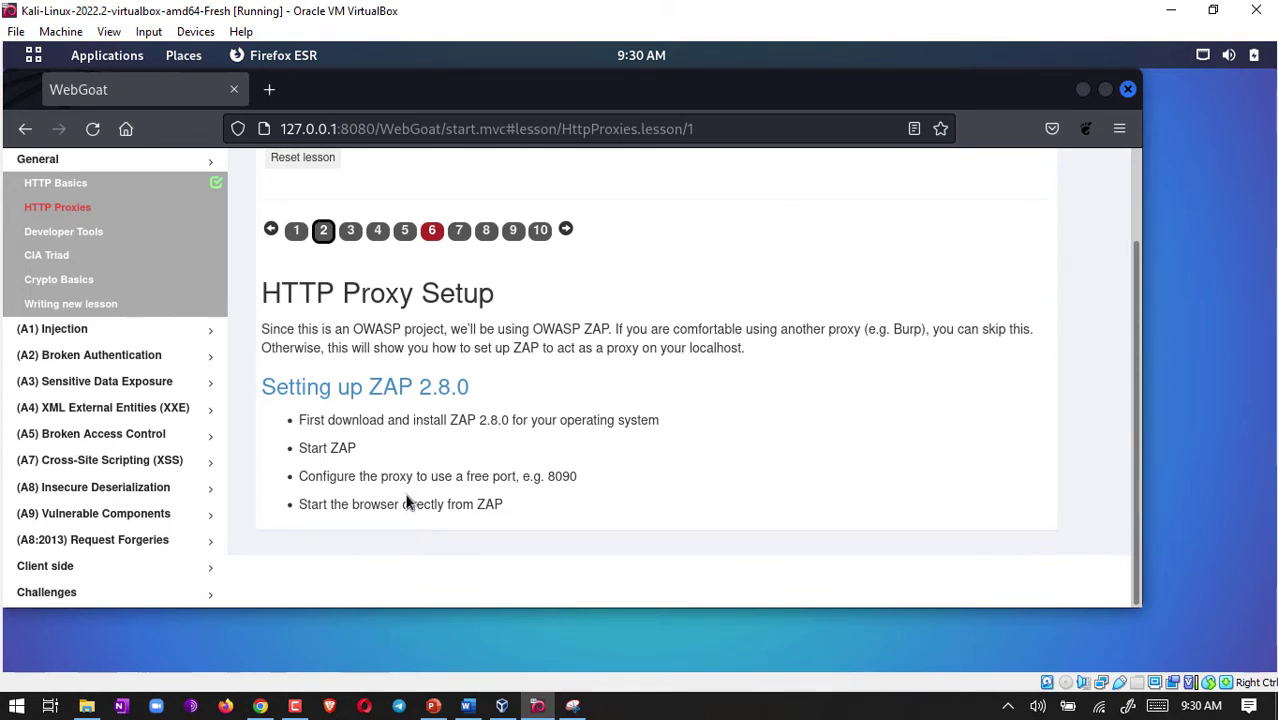
- Search the system applications for ZAP, launch OWASP ZAP, and start it without persisting the session
left_click(39, 63)
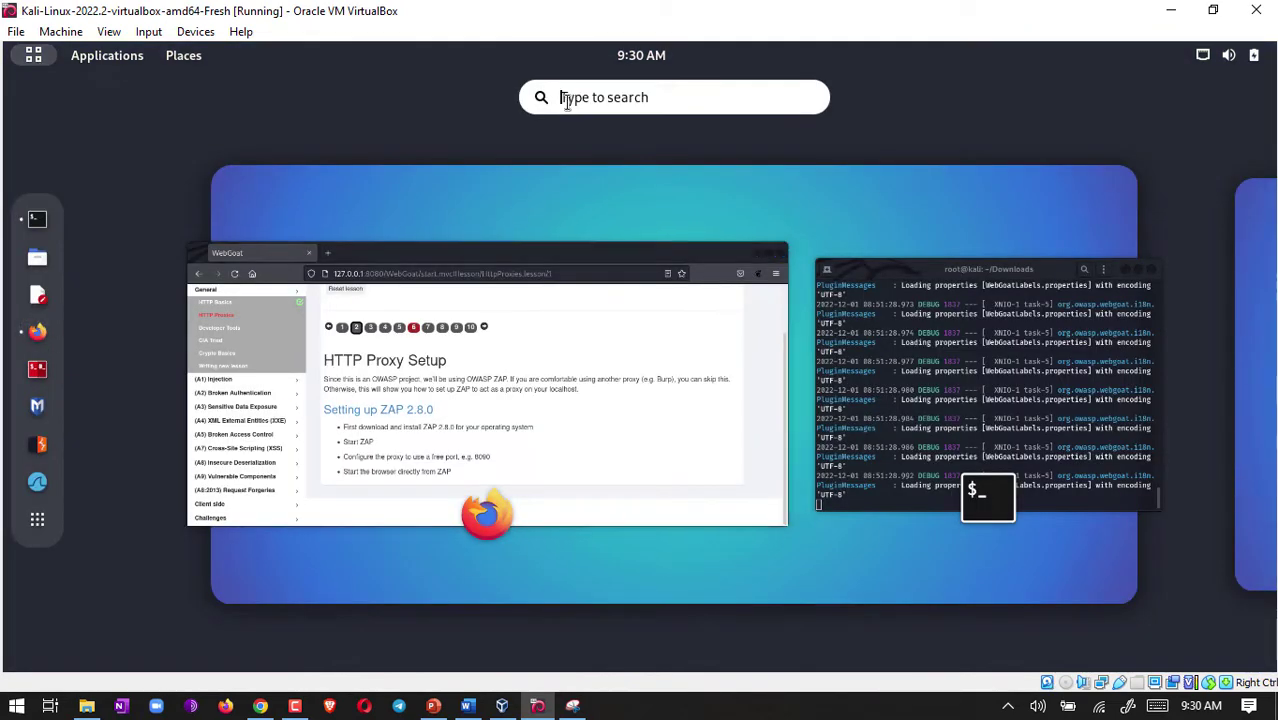
type("z")
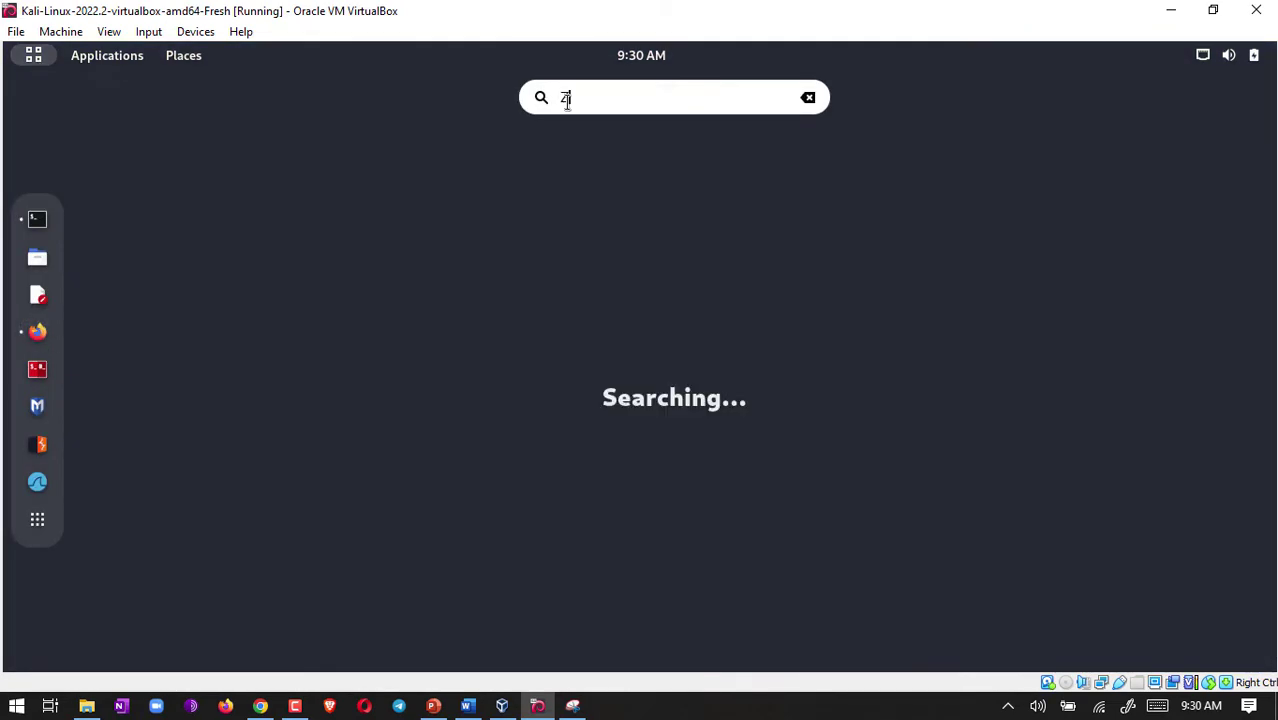
type("ap")
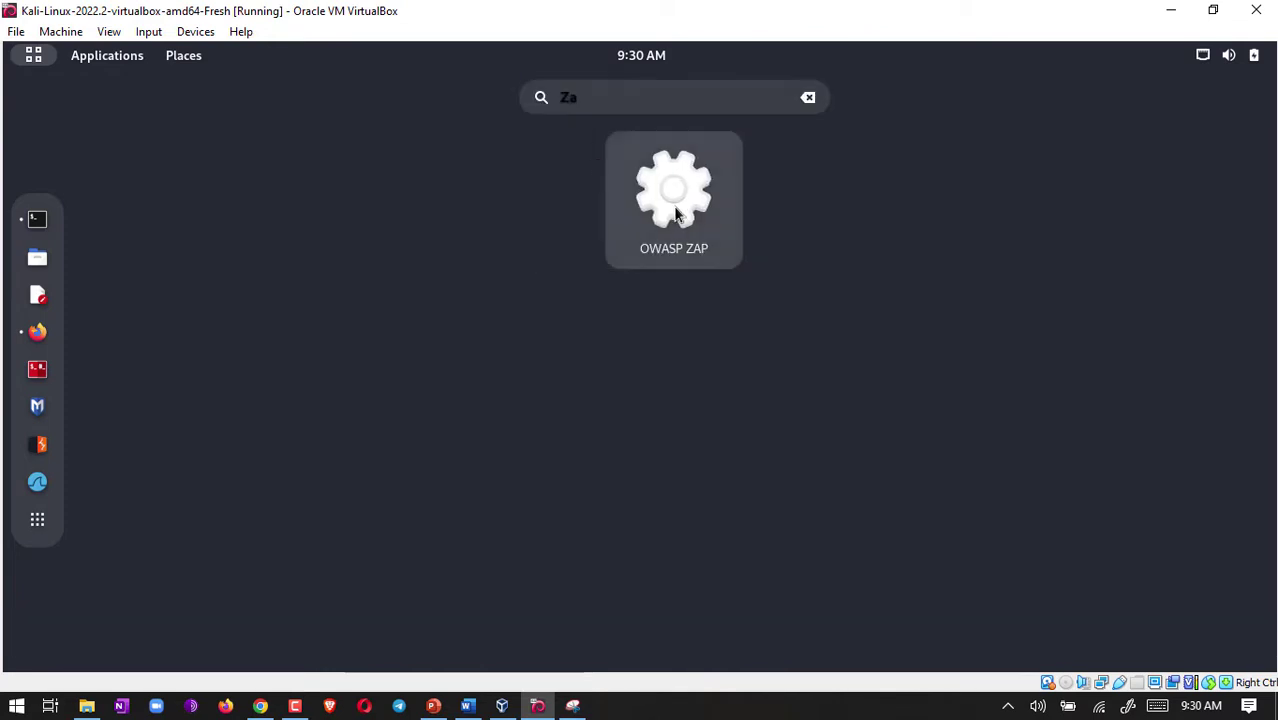
key("Return")
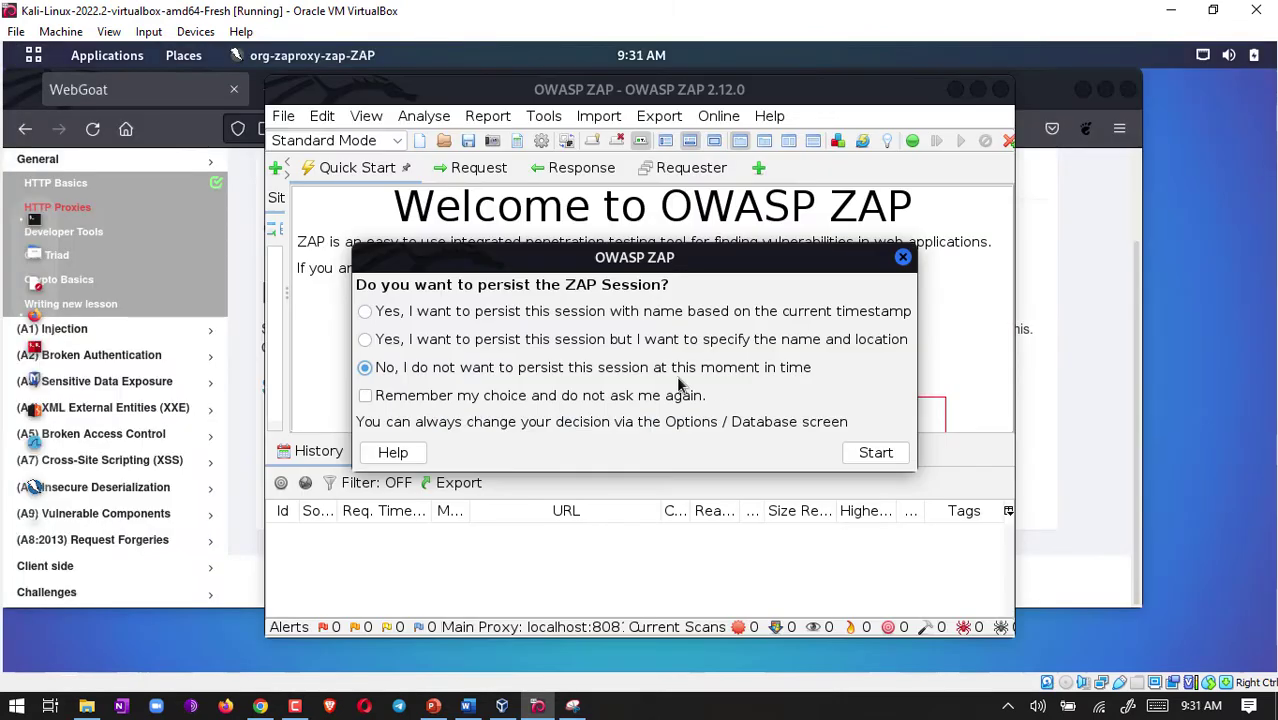
left_click(874, 453)
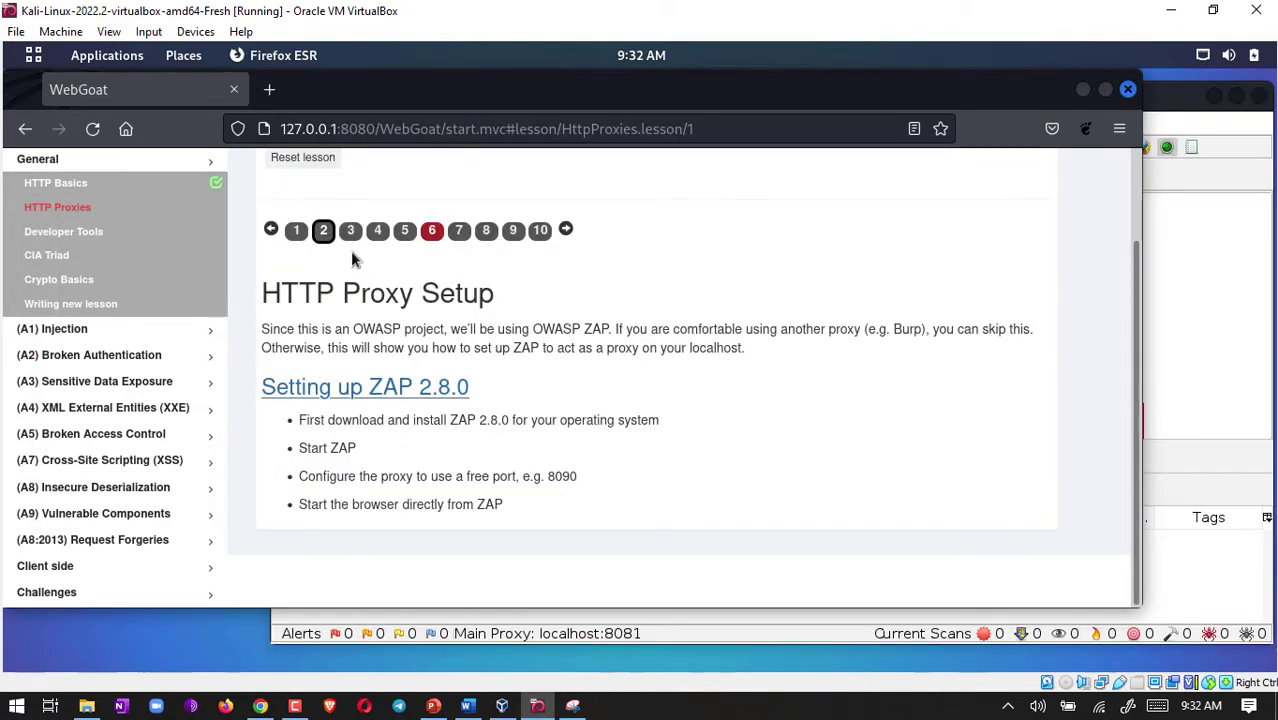
- Read page 3 of the HTTP Proxies lesson in the browser, covering how to start ZAP and configure its proxy port
left_click(352, 233)
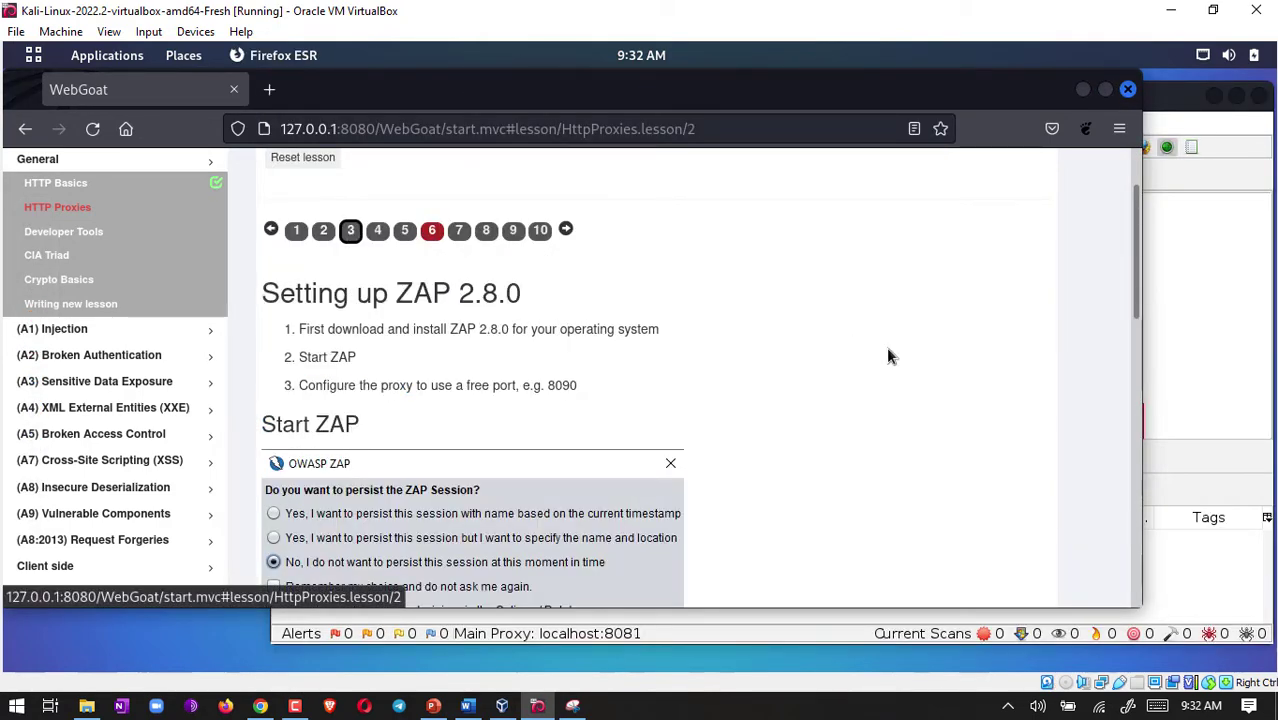
left_click_drag(1134, 286, 1135, 363)
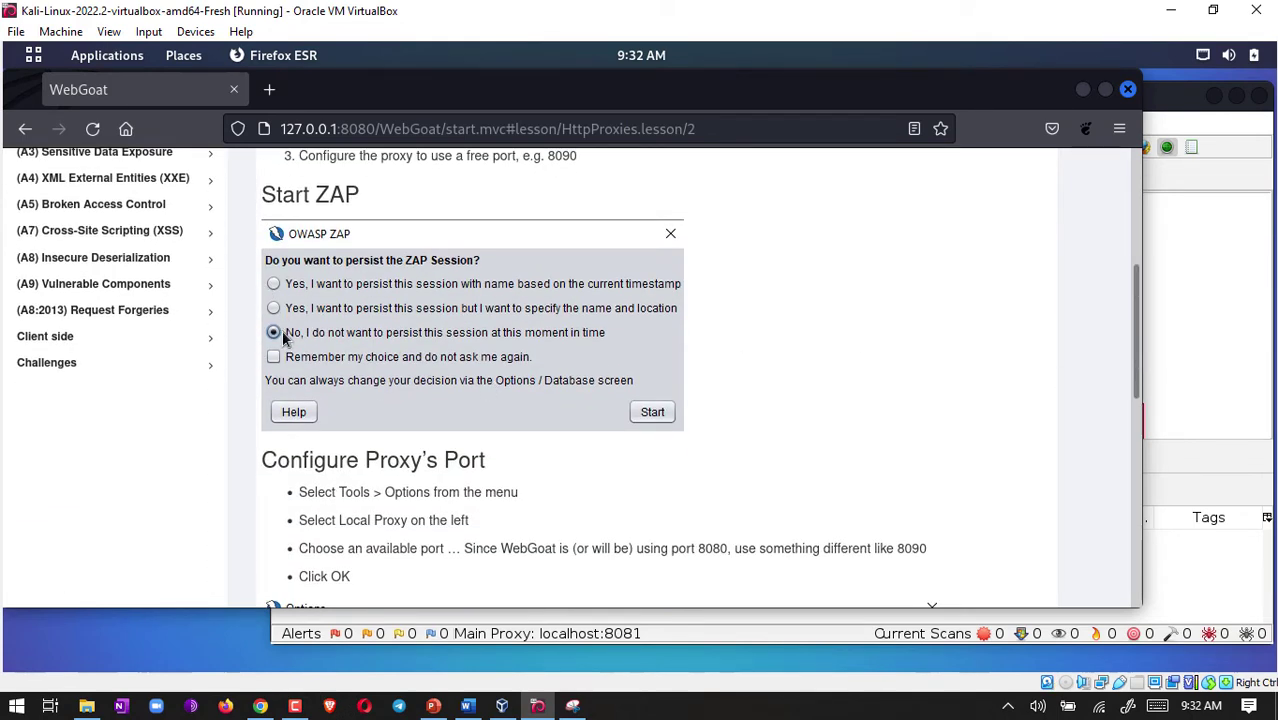
scroll(1118, 359, "down", 1)
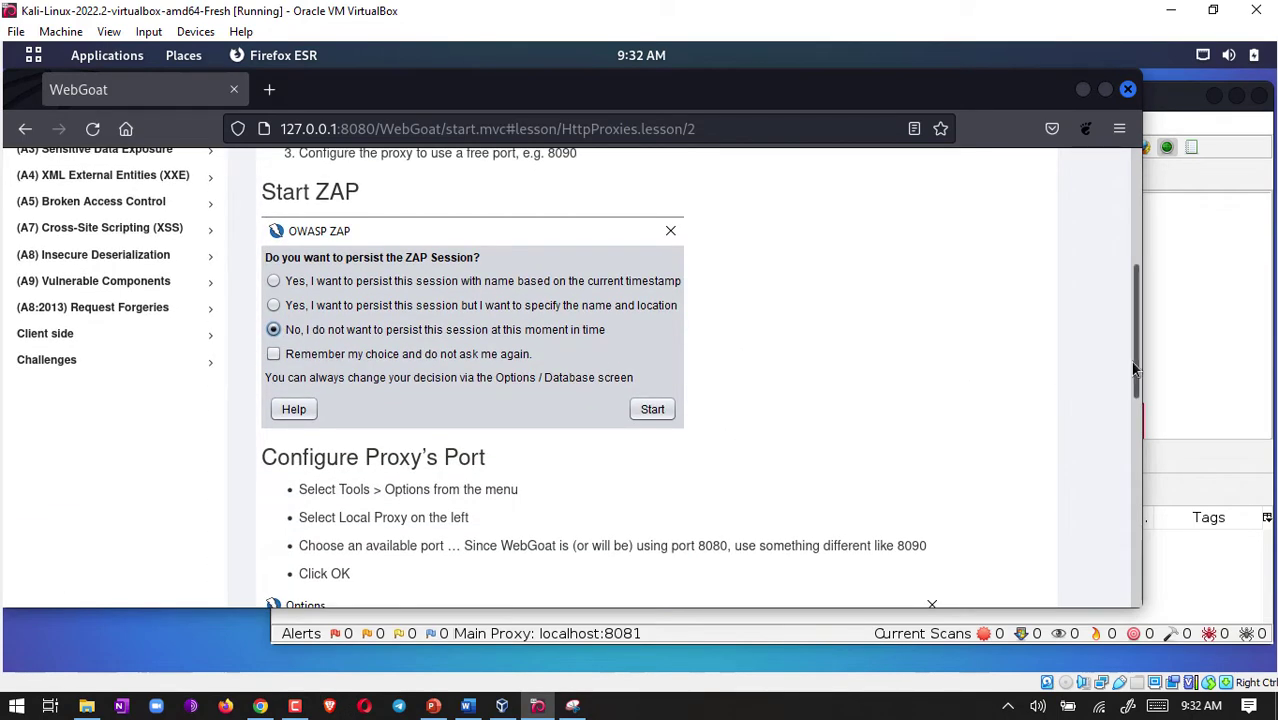
left_click_drag(1136, 375, 1138, 460)
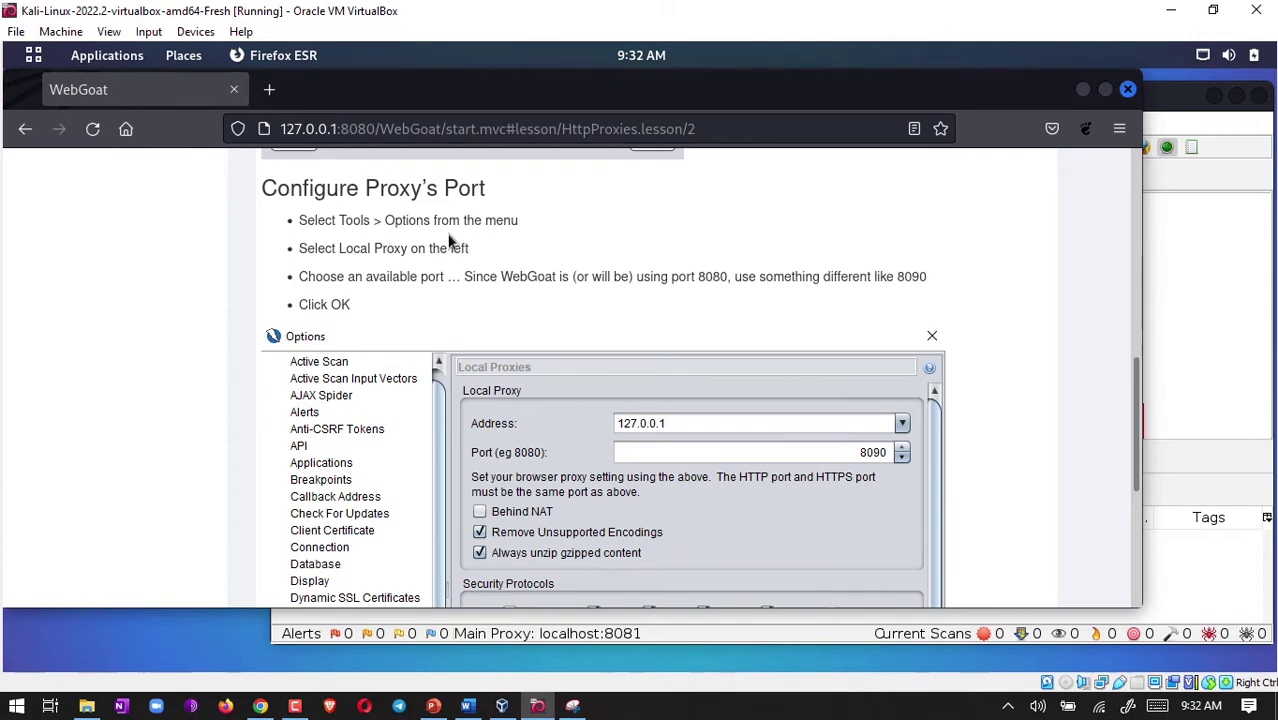
- Switch to OWASP ZAP and open the Local Servers/Proxies settings in its options
left_click(1177, 104)
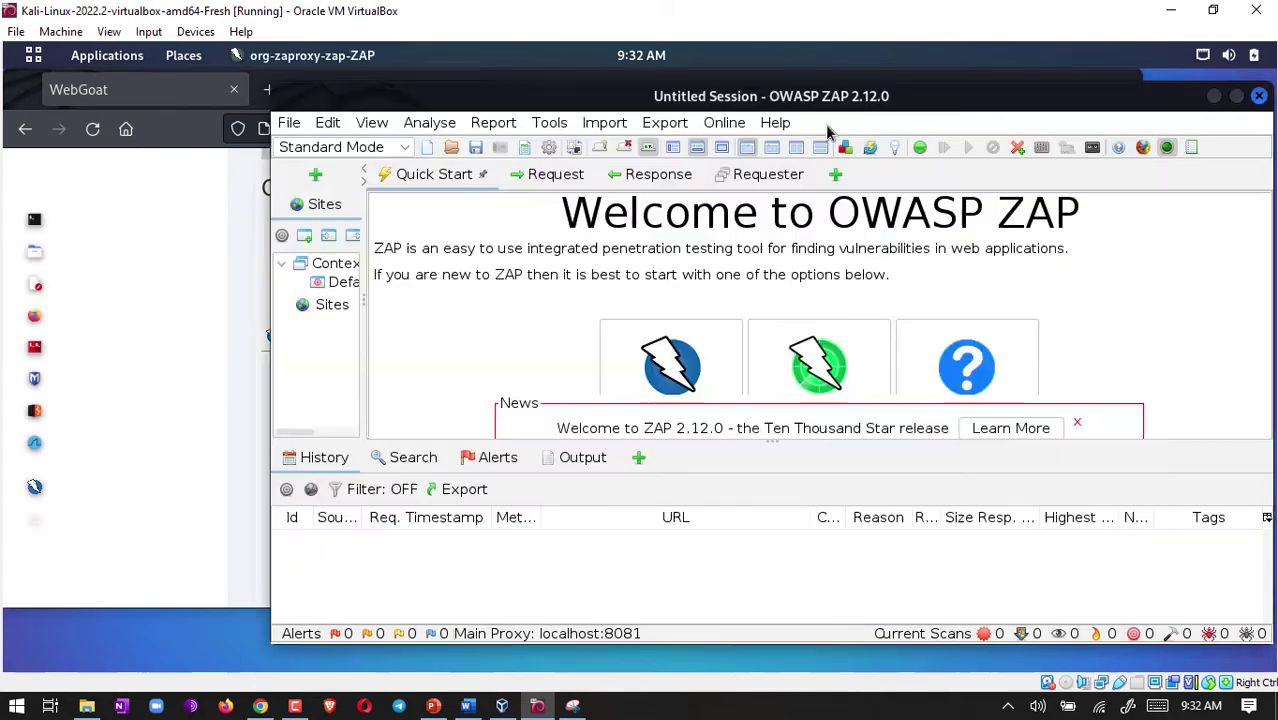
left_click(549, 124)
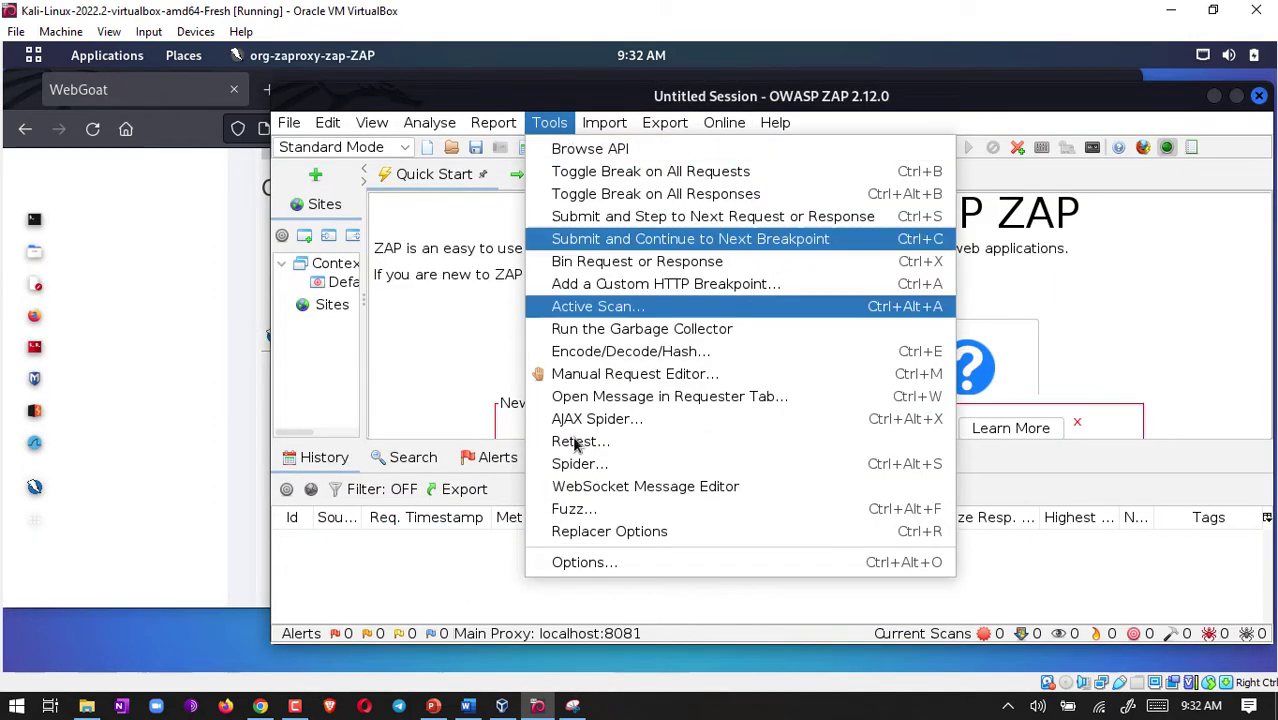
left_click(590, 562)
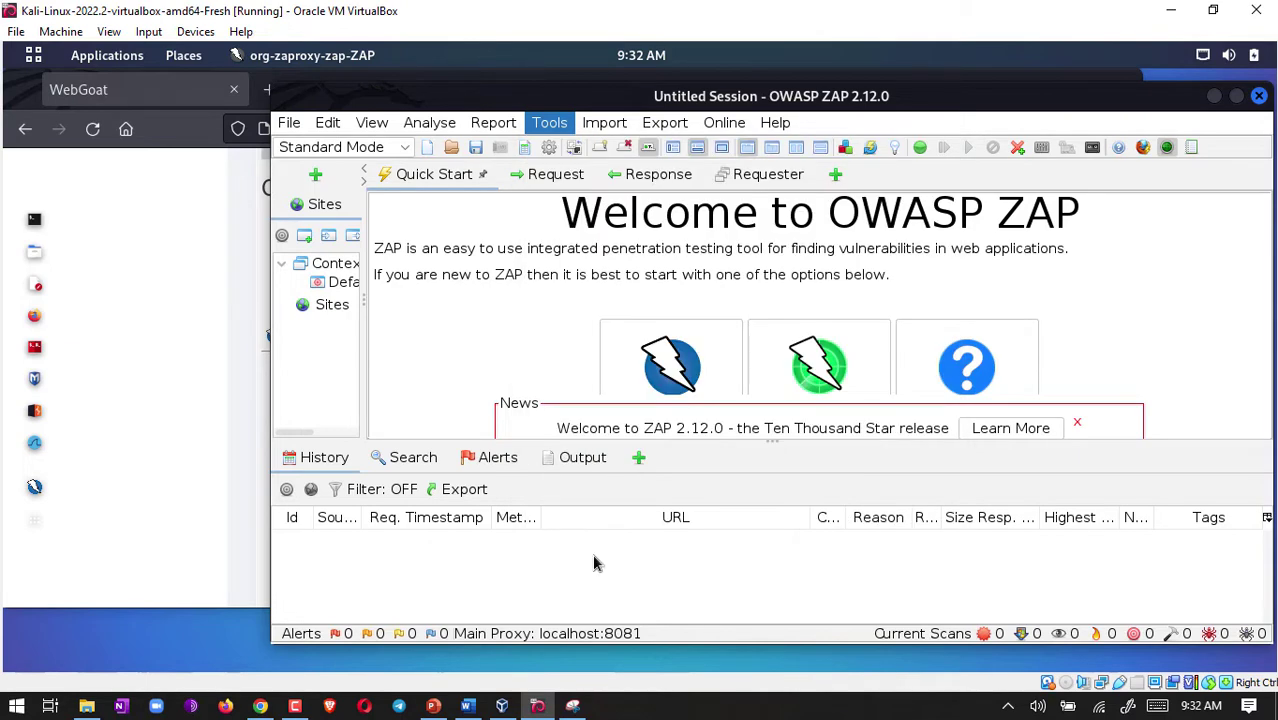
scroll(566, 383, "down", 3)
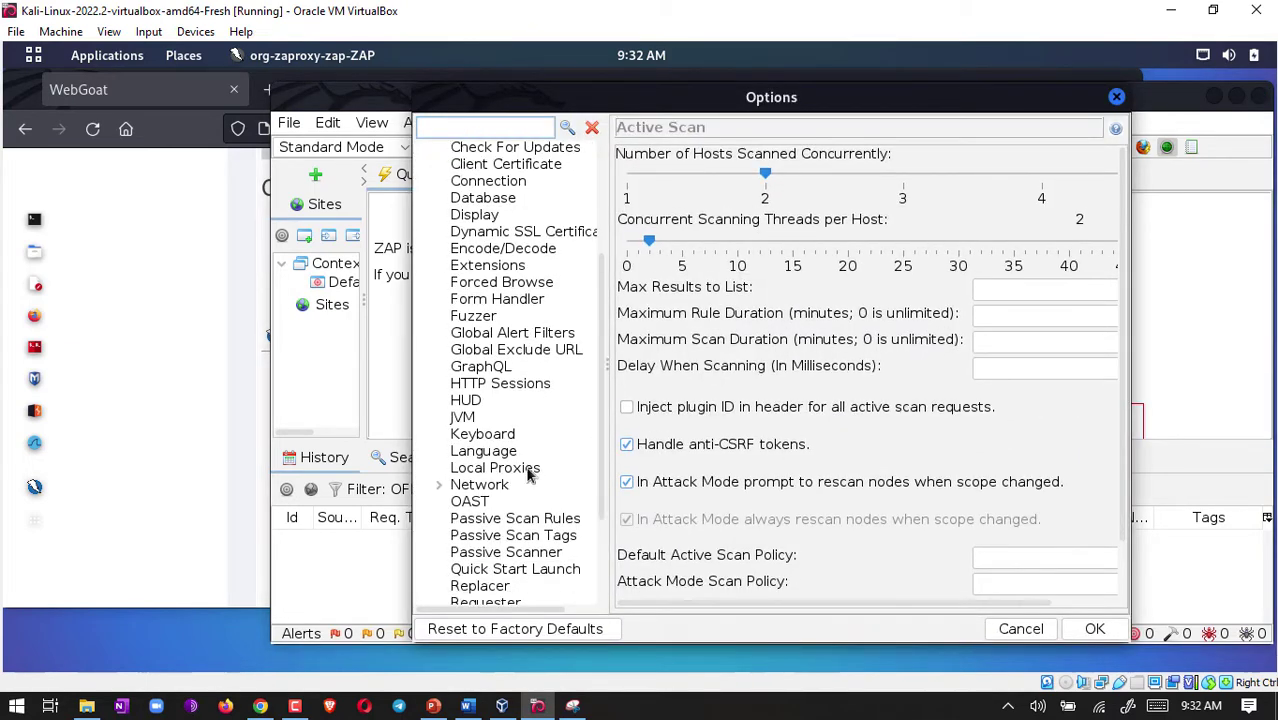
left_click(529, 468)
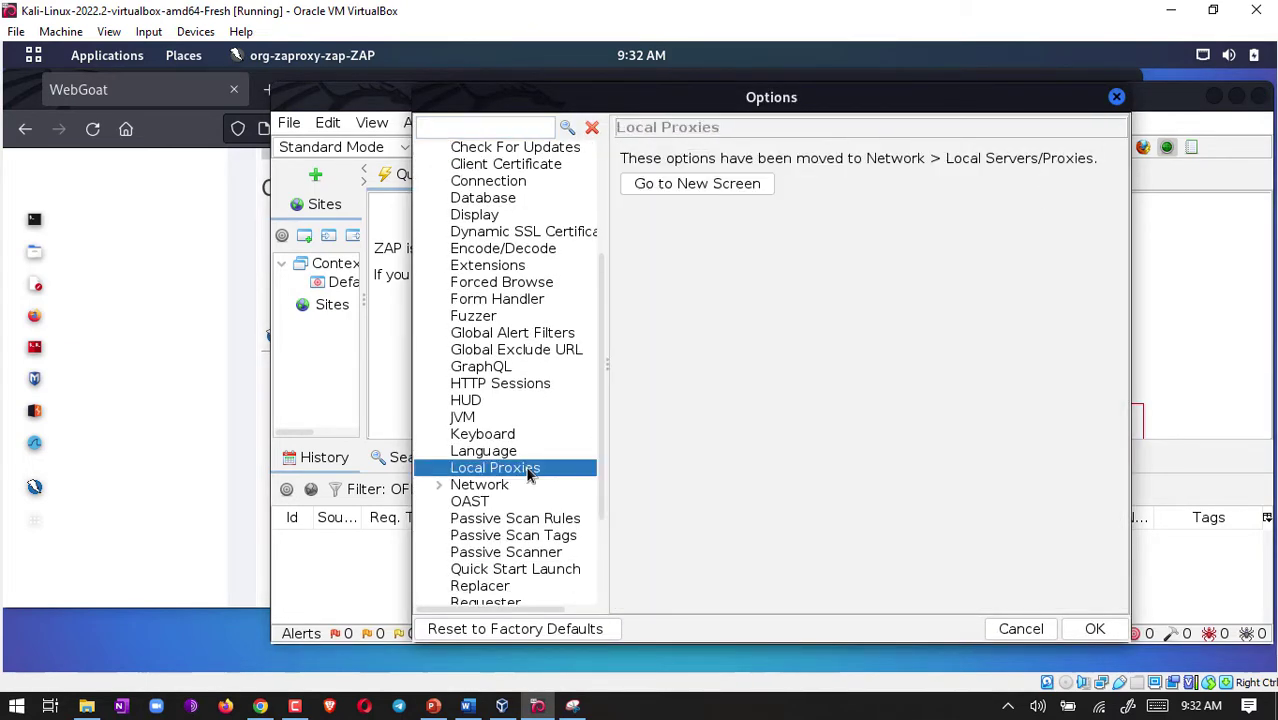
left_click(730, 193)
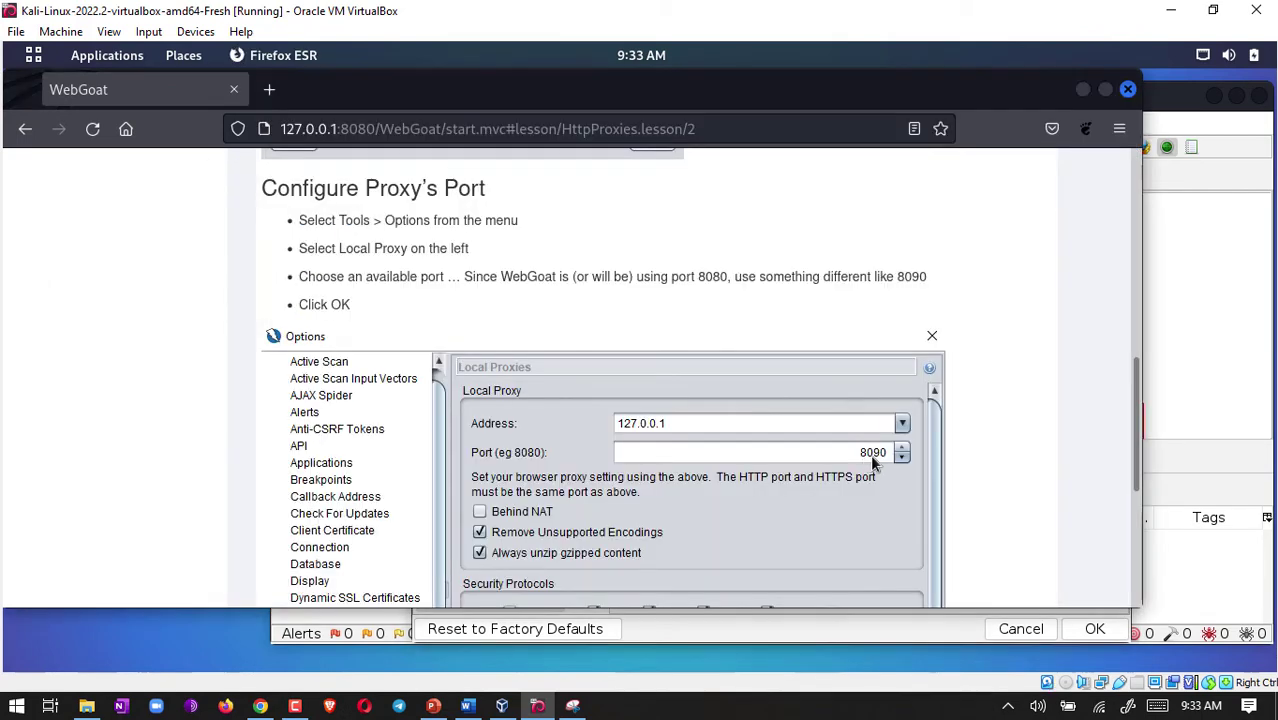
- Set the main proxy's port to 8090 and apply the options
key("alt+Tab")
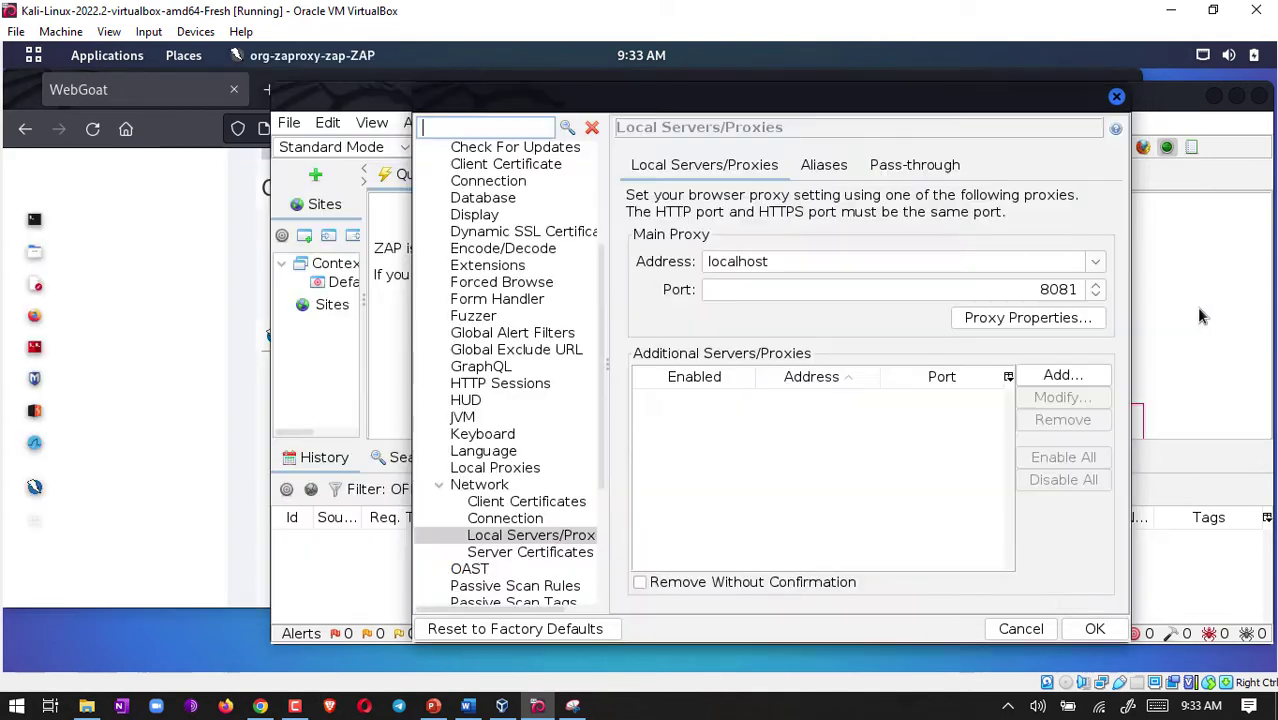
left_click(1075, 289)
double_click(1075, 289)
left_click_drag(1075, 289, 1062, 289)
type("90")
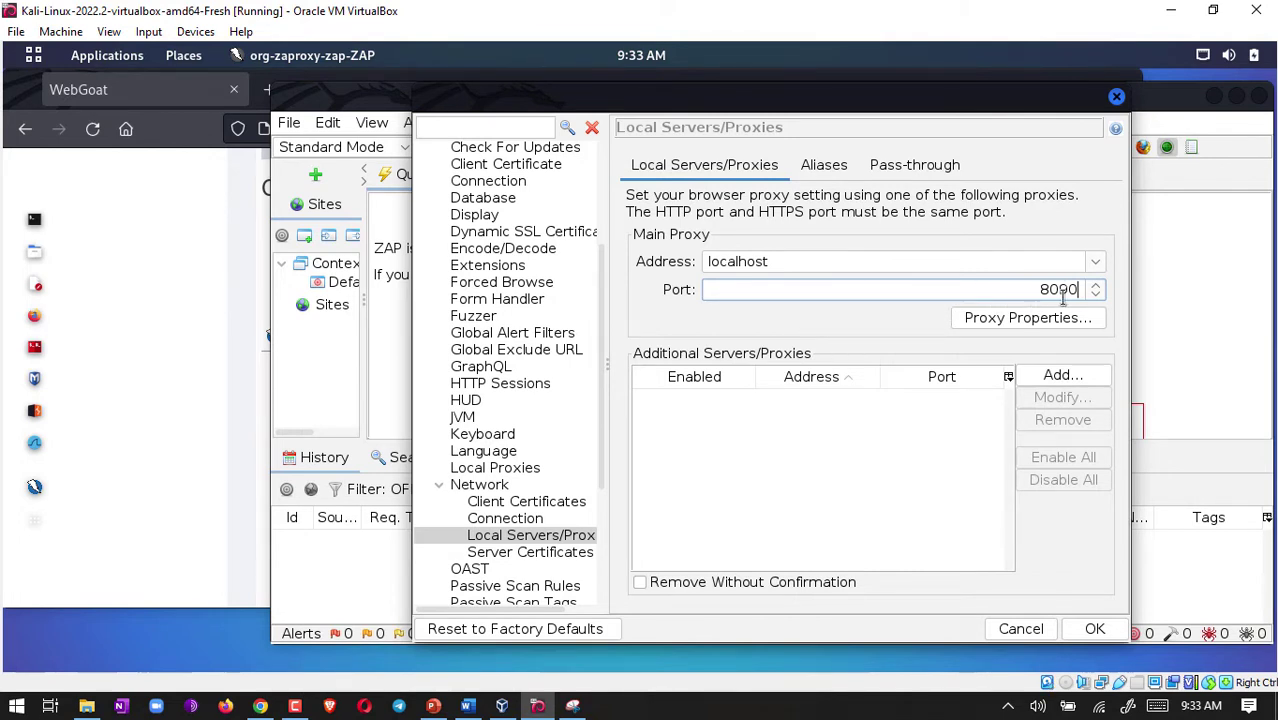
left_click(1093, 630)
- Read the browser setup instructions on lesson page 4, and launch the proxied Firefox browser from OWASP ZAP
left_click(240, 275)
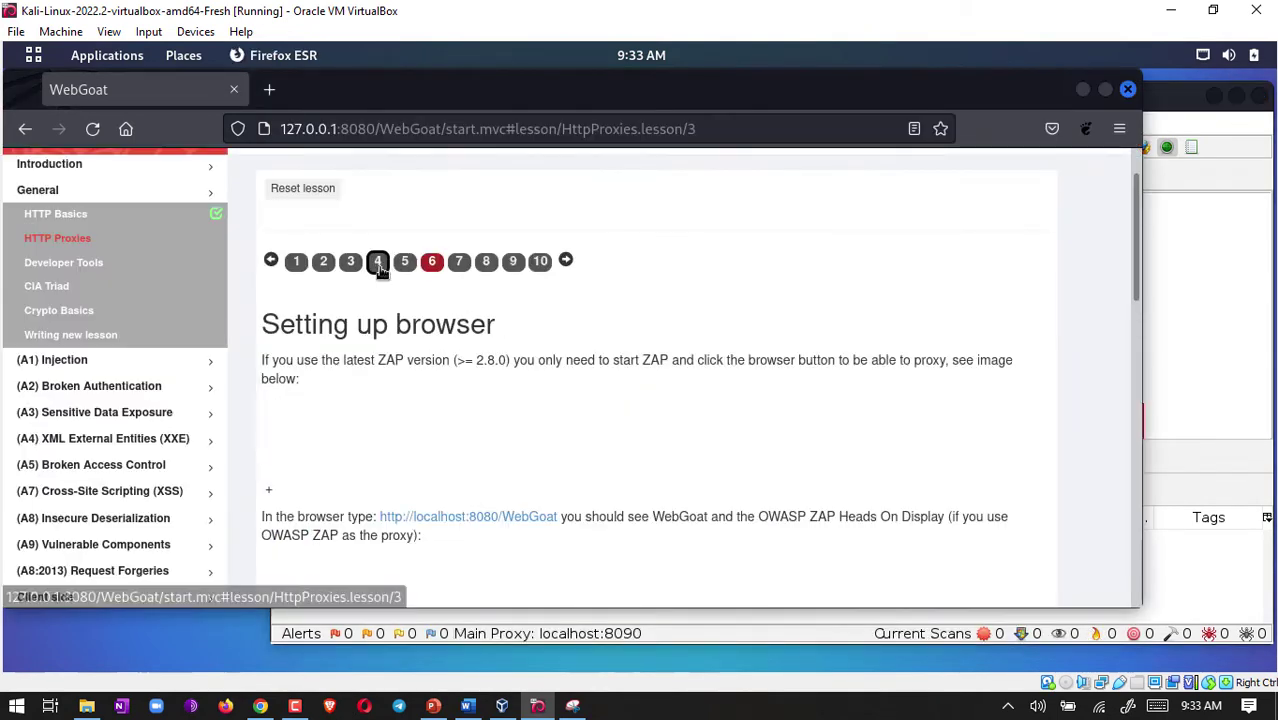
left_click_drag(1136, 259, 1120, 300)
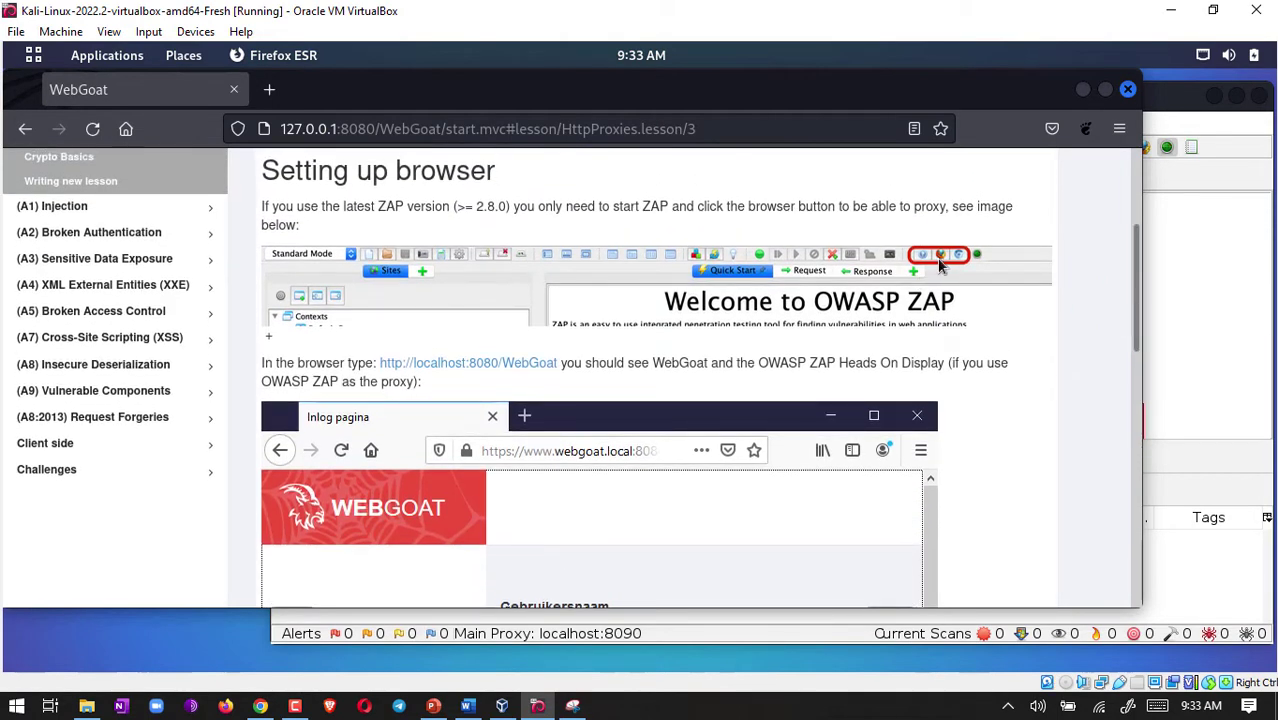
left_click(1190, 178)
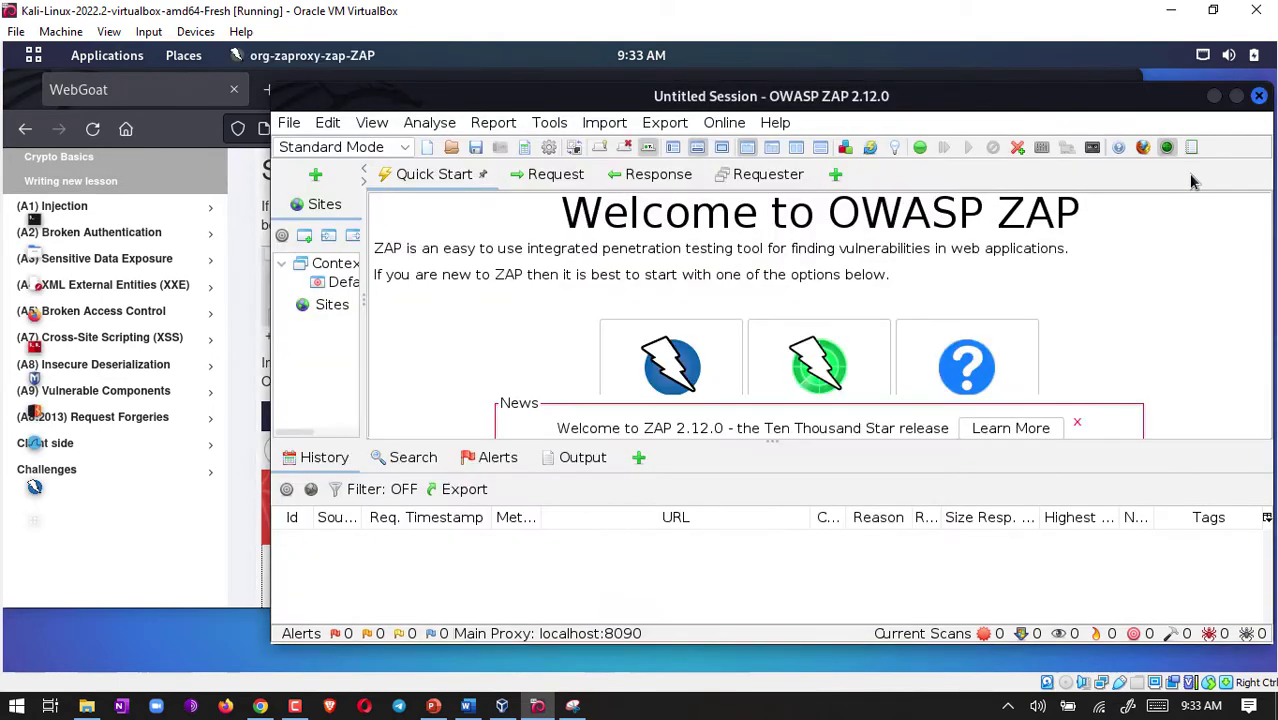
left_click(1142, 150)
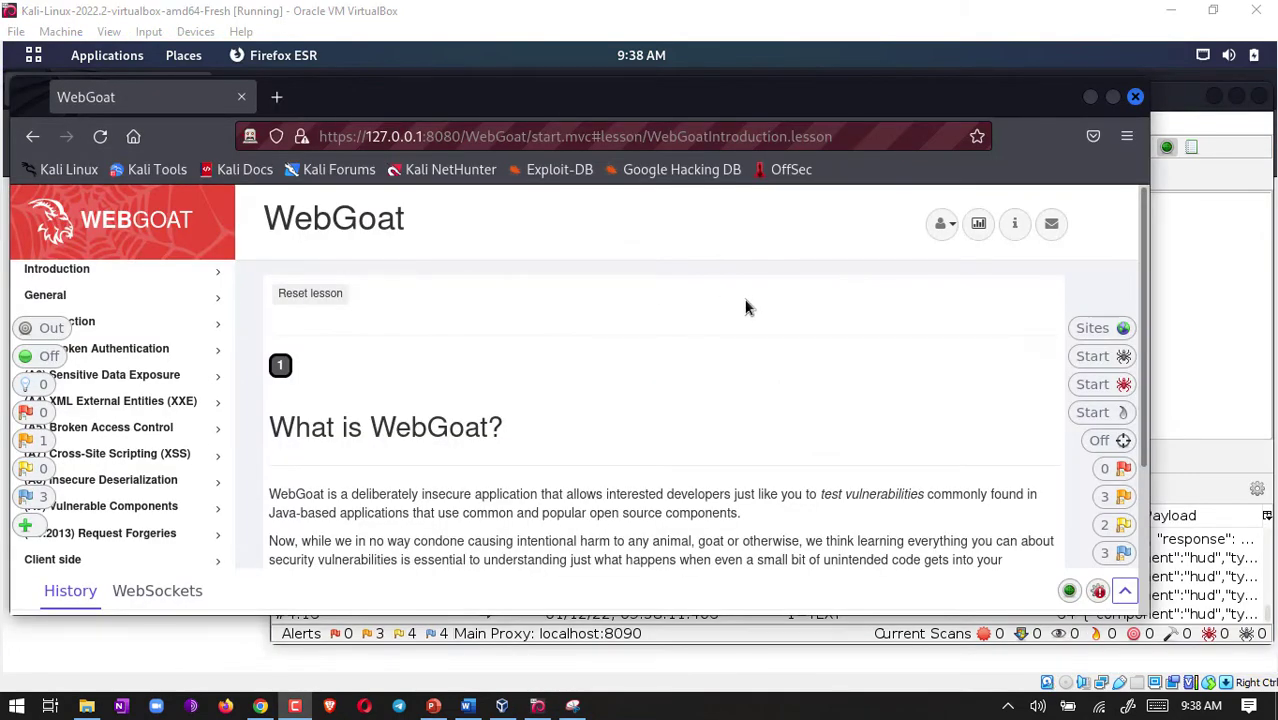
- Turn off the ZAP Heads Up Display overlay on the WebGoat page in the proxied browser
left_click(1233, 180)
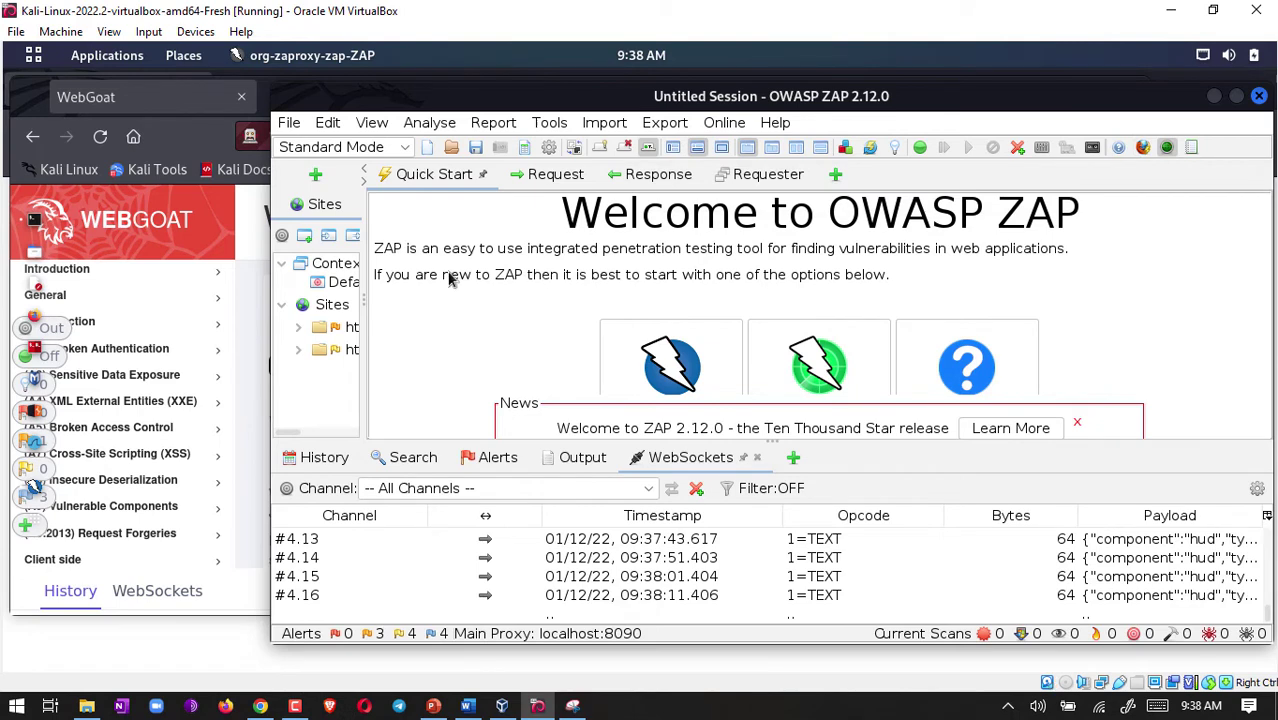
left_click(184, 146)
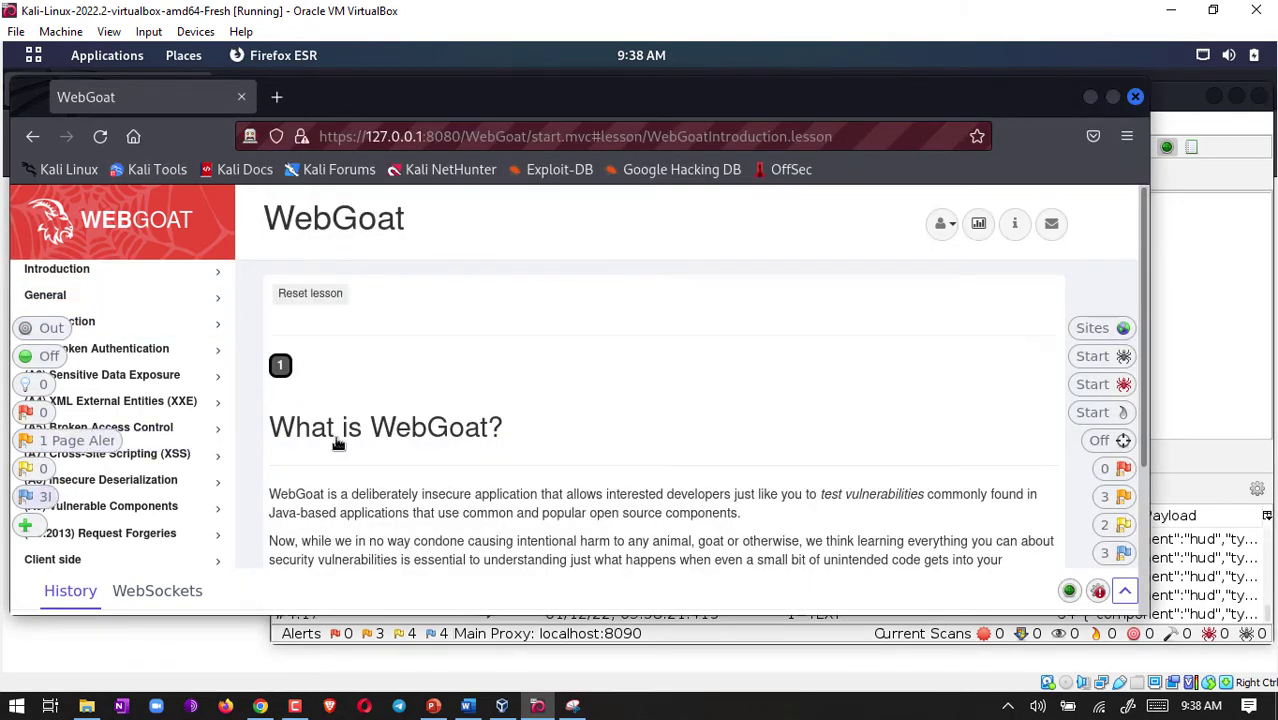
left_click(1069, 592)
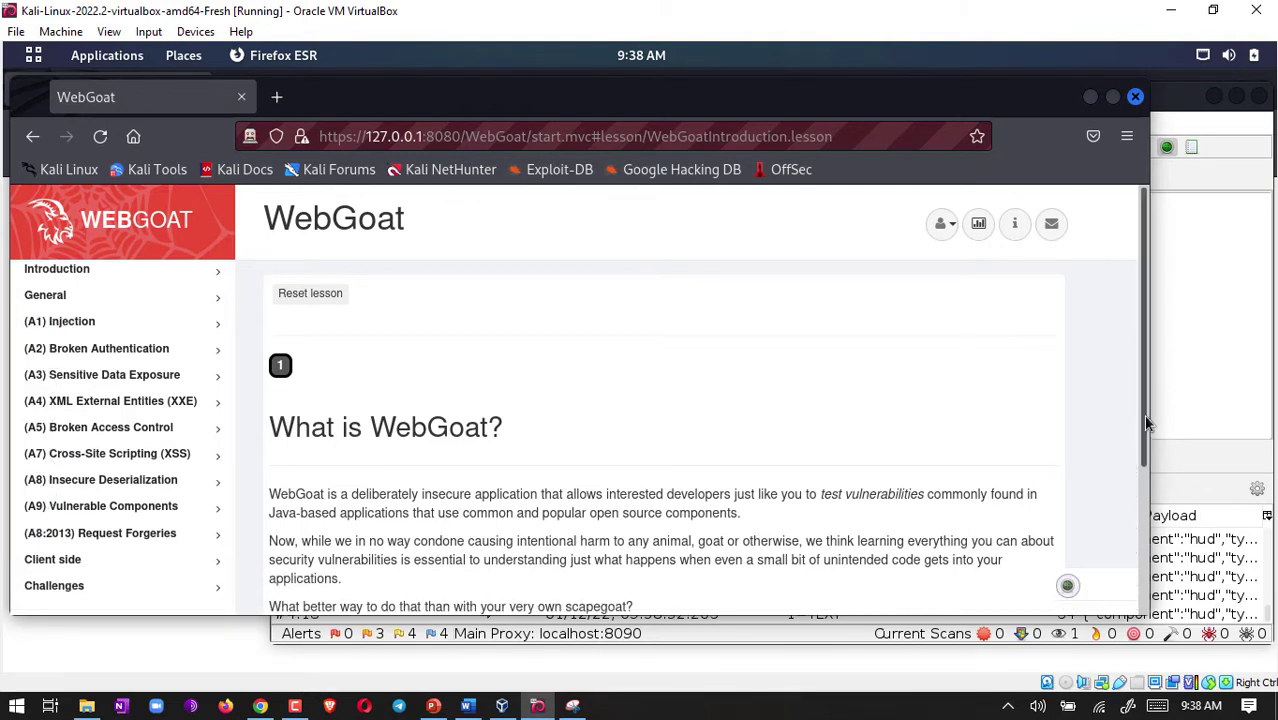
- Open page 4 of the HTTP Proxies lesson in the proxied browser and read it through the history panel example
scroll(1148, 478, "down", 2)
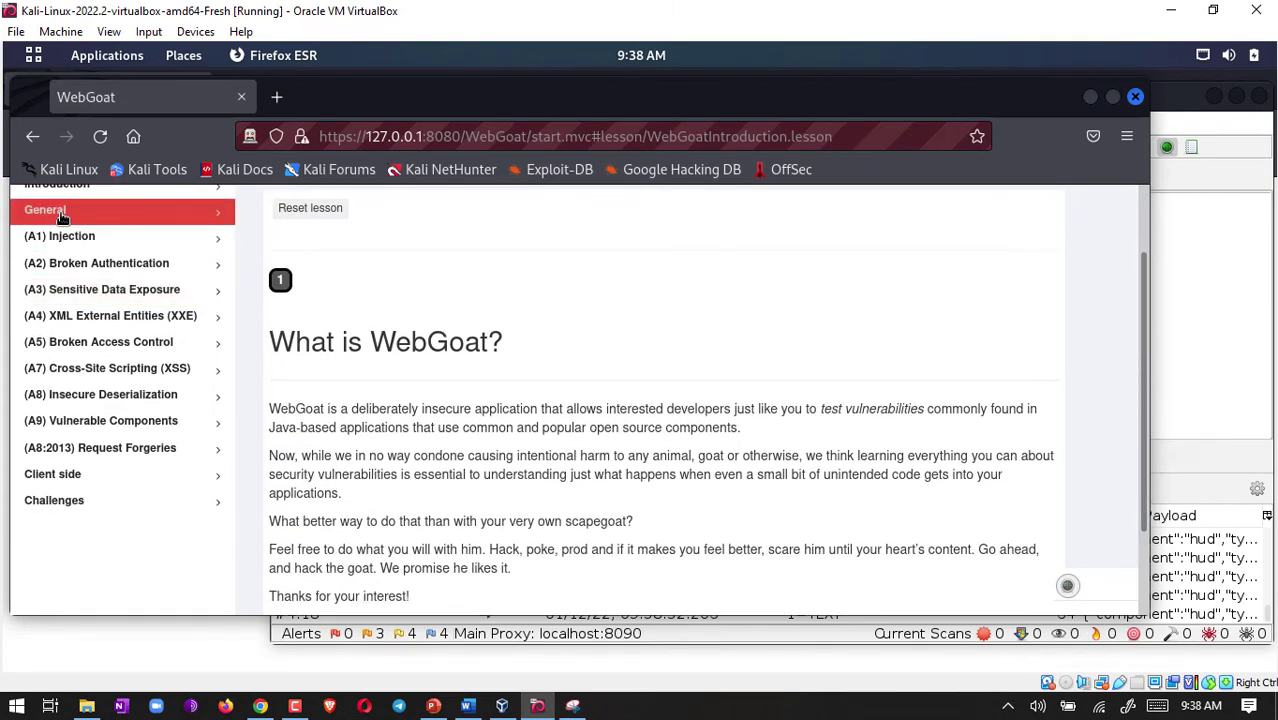
left_click(62, 214)
left_click(78, 259)
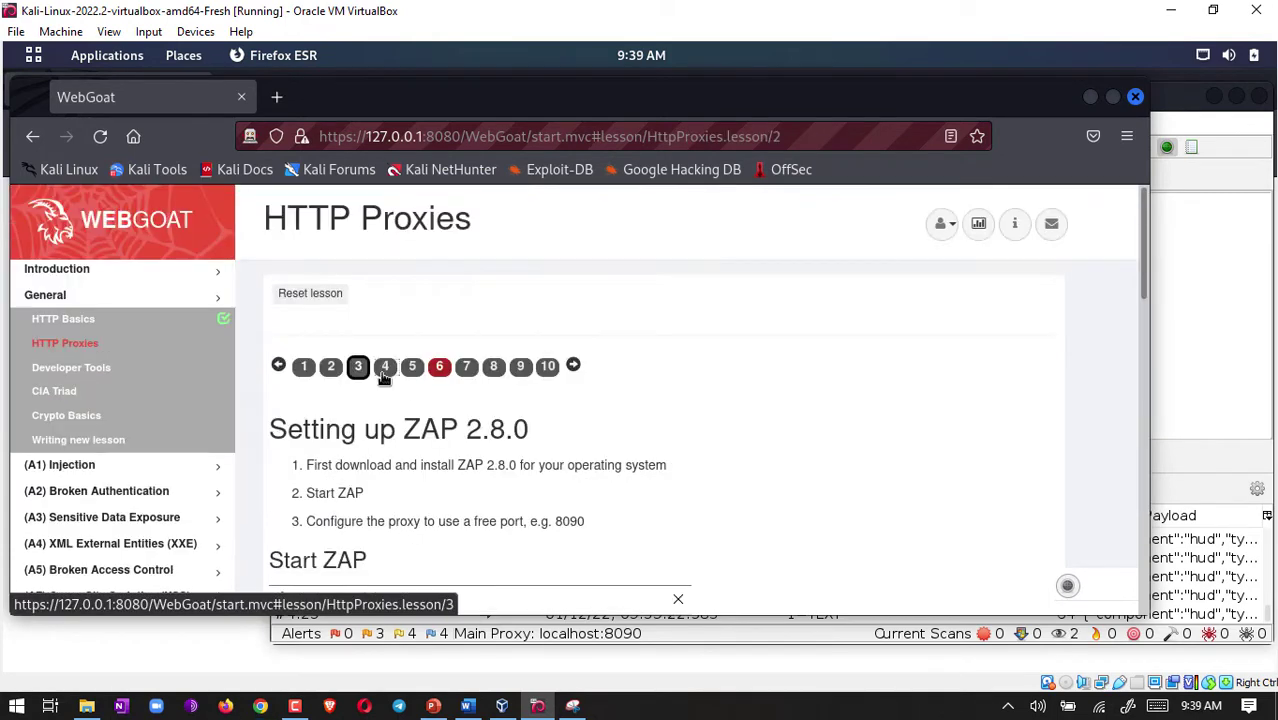
left_click(384, 368)
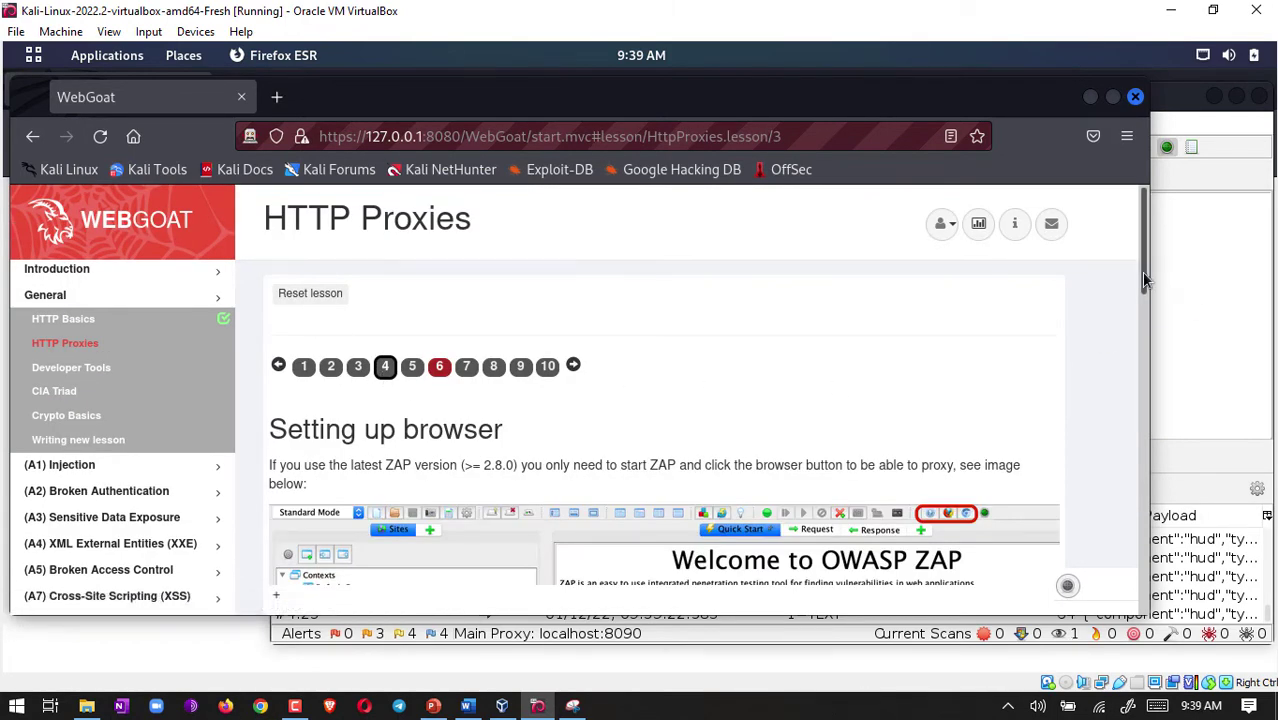
left_click_drag(1145, 279, 1149, 545)
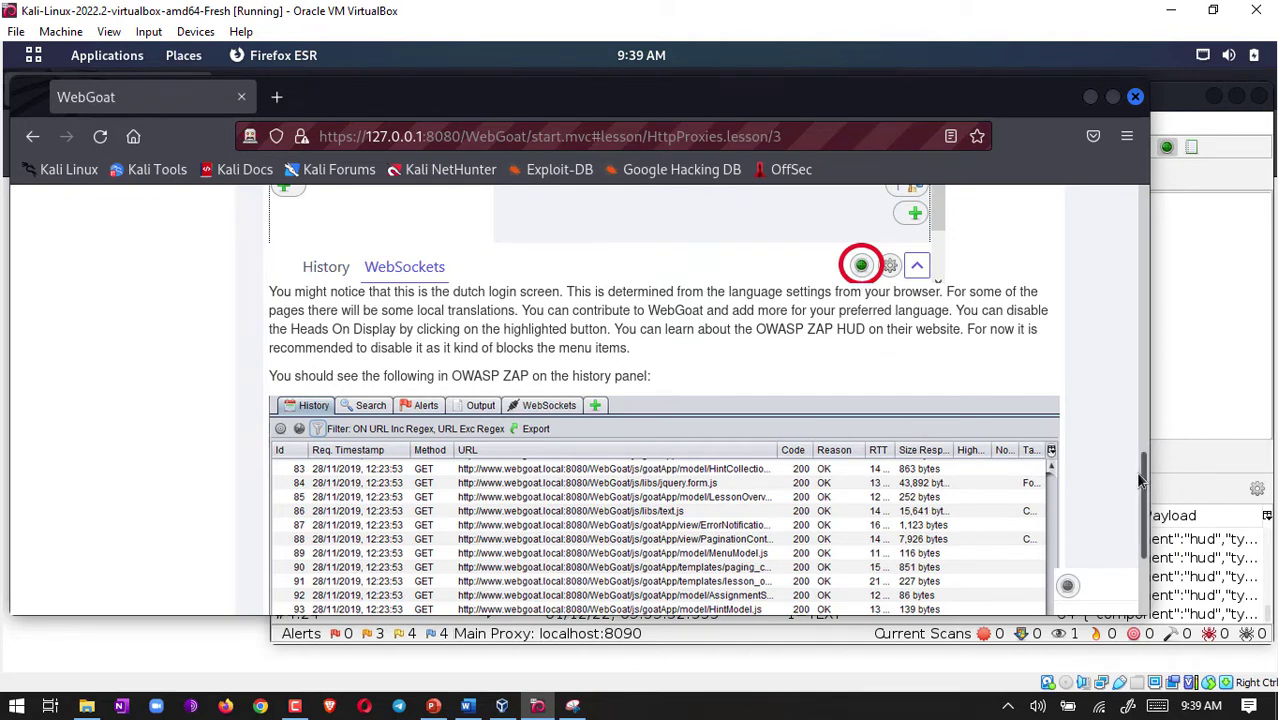
left_click_drag(1146, 504, 1144, 560)
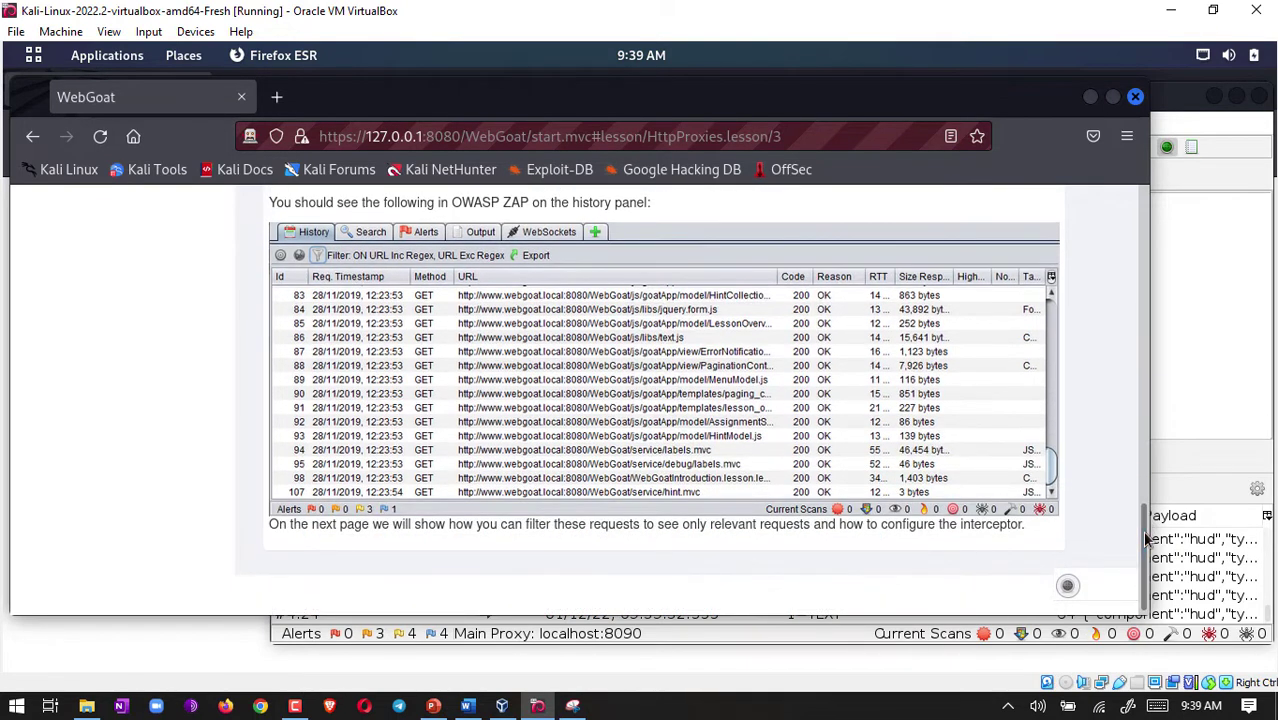
- Open page 5 of the HTTP Proxies lesson, read its history filter instructions, and show the request history in OWASP ZAP
left_click(1195, 218)
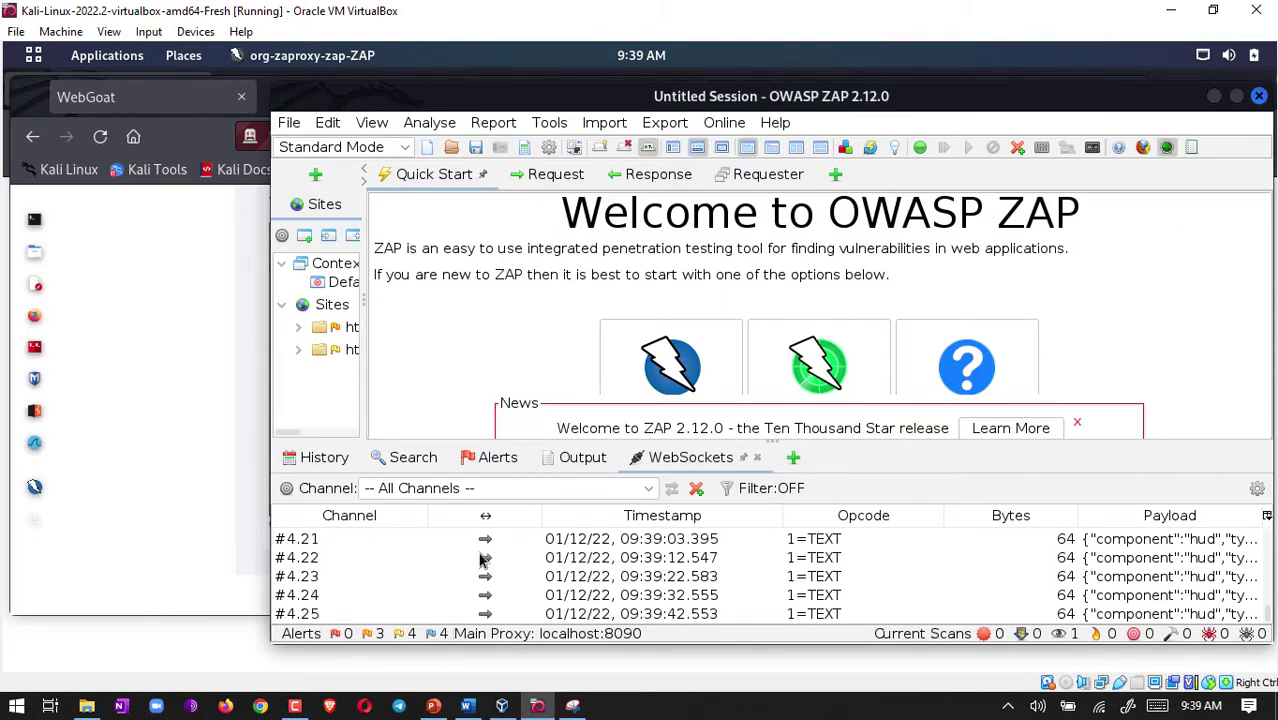
left_click(185, 138)
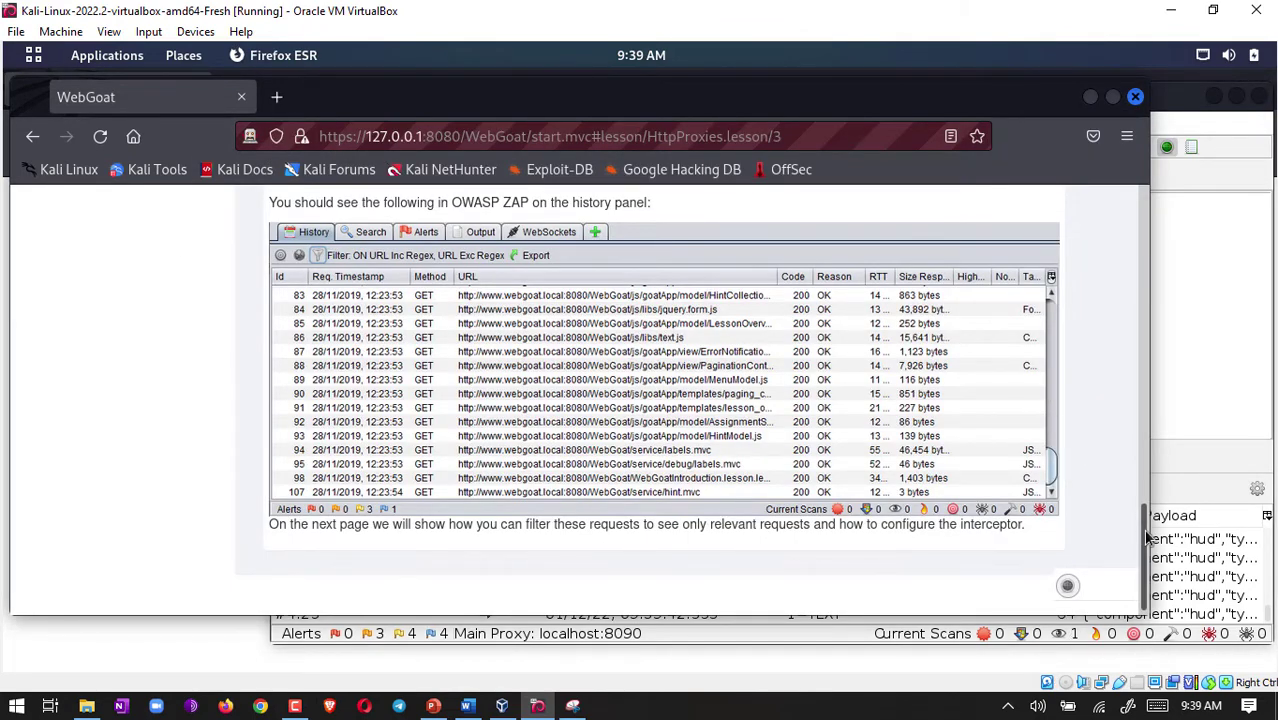
left_click_drag(1148, 537, 1145, 195)
left_click(412, 359)
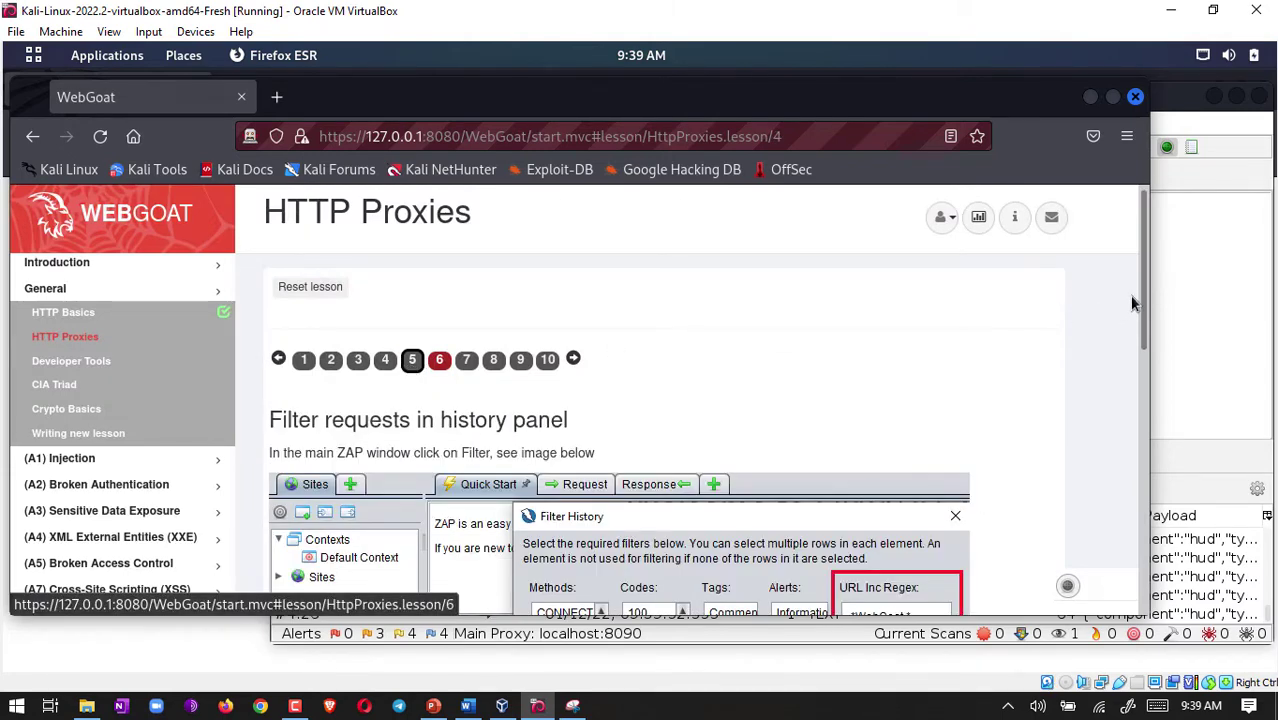
left_click_drag(1141, 287, 1138, 439)
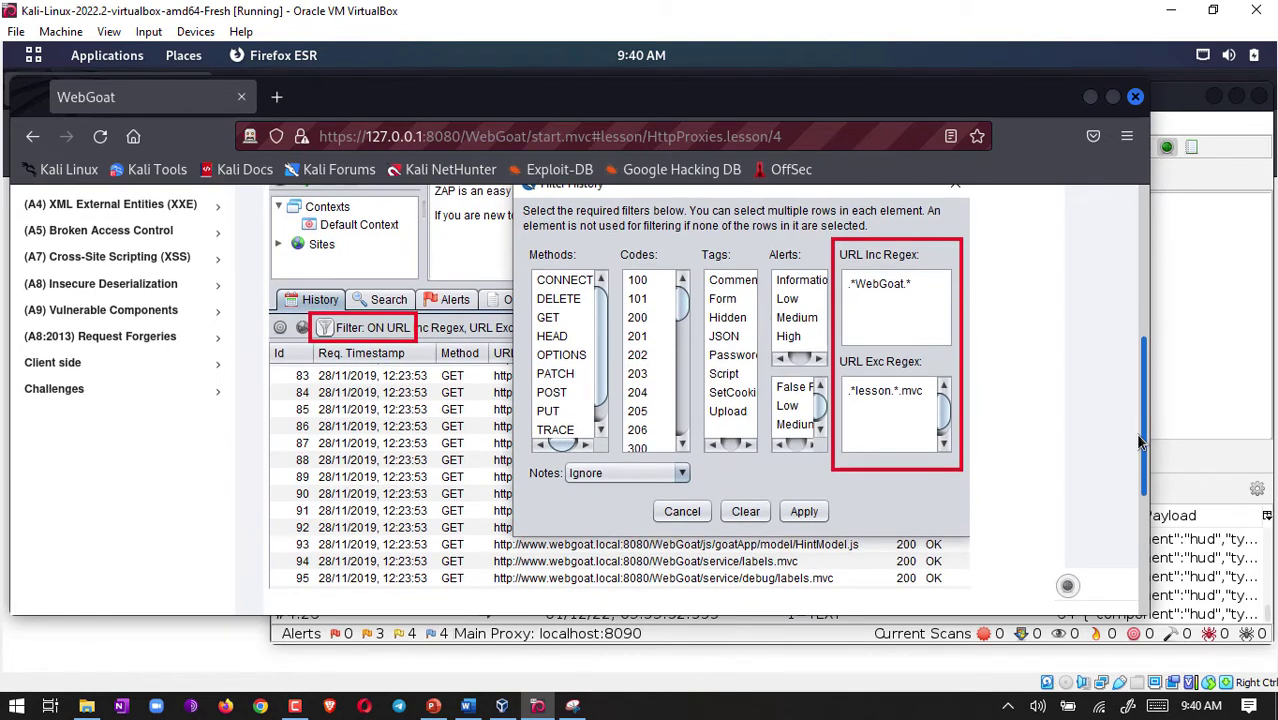
mouse_move(1138, 443)
left_mouse_down()
mouse_move(1137, 475)
mouse_move(1140, 459)
left_mouse_up()
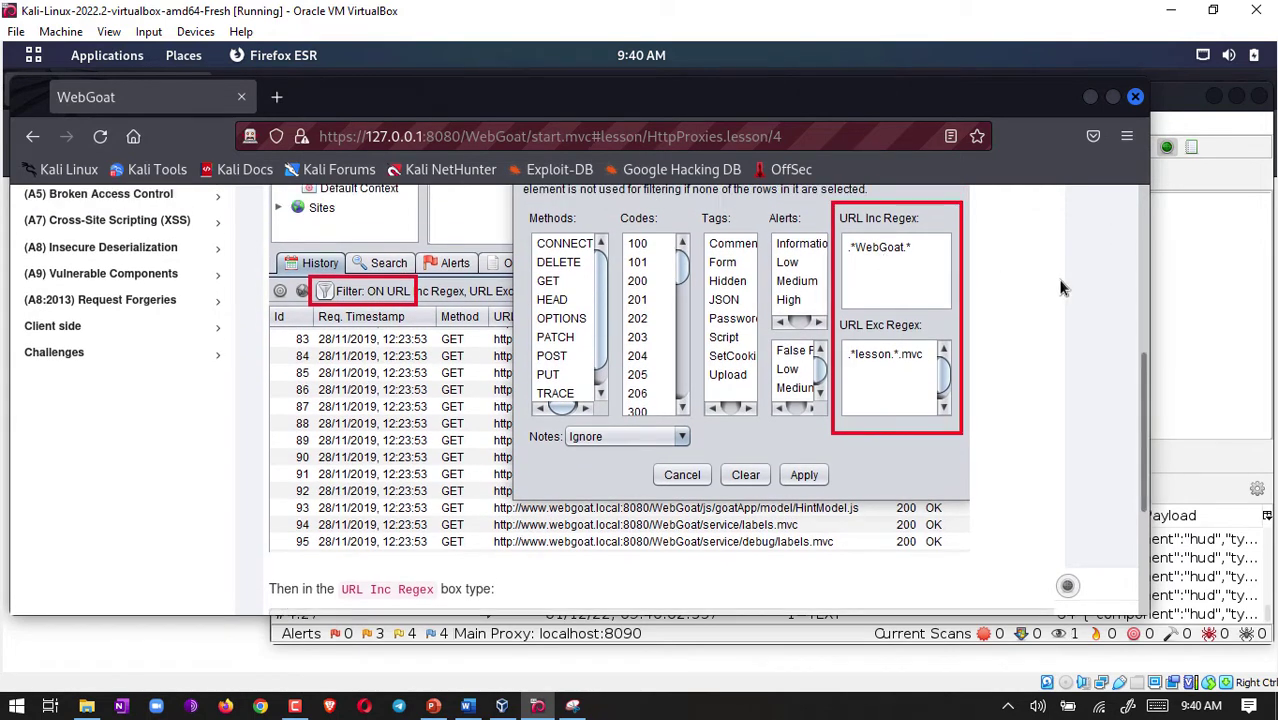
left_click(1168, 294)
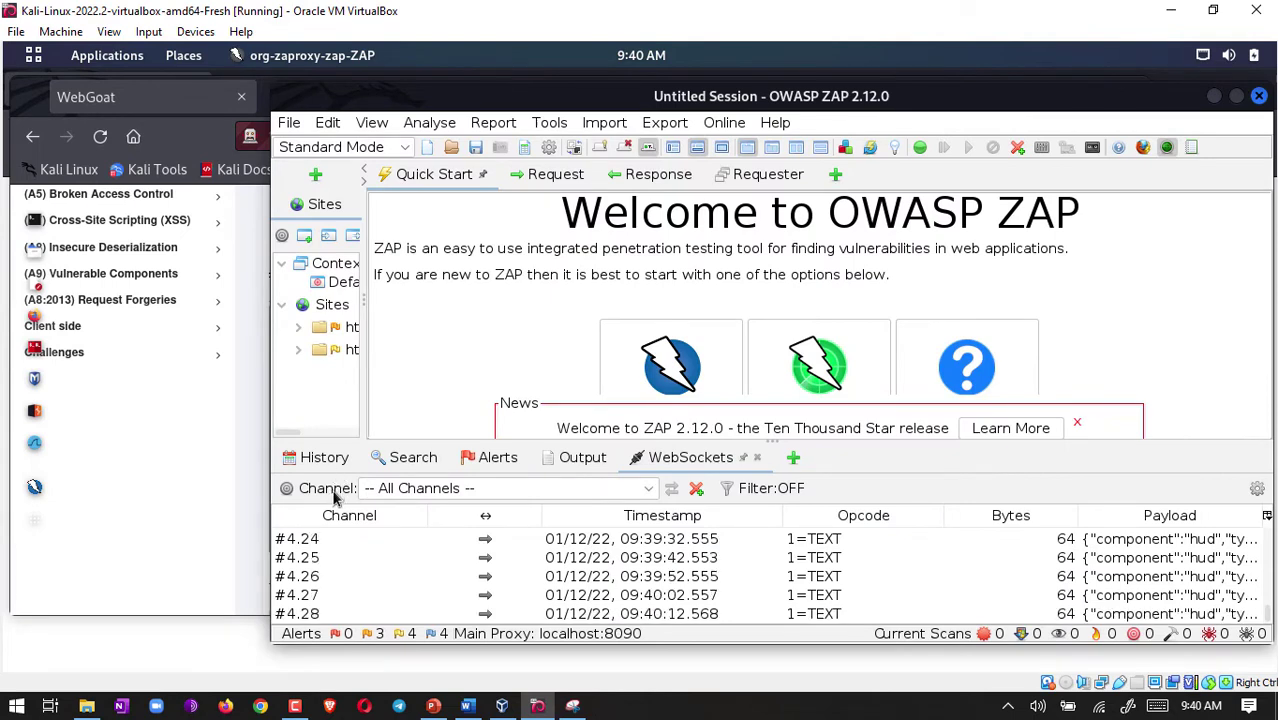
left_click(322, 457)
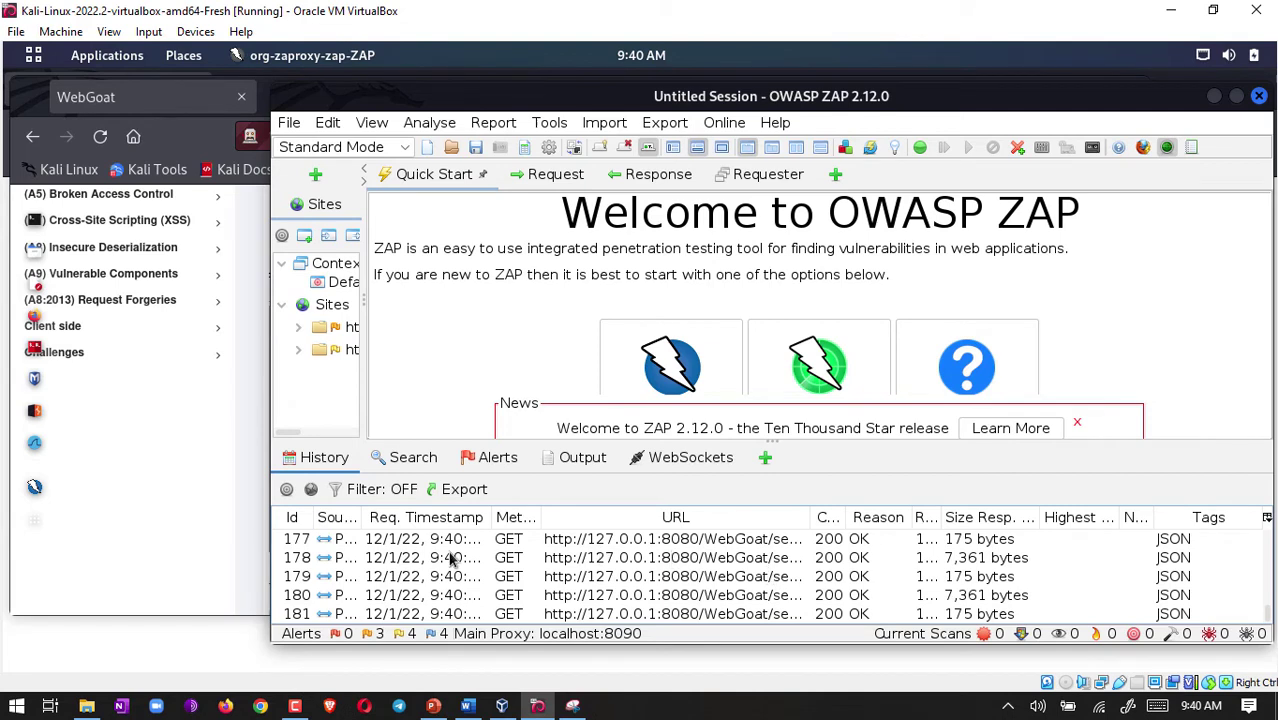
- Filter the request history with the lesson's URL Inc Regex .*WebGoat.* and apply it
left_click(335, 492)
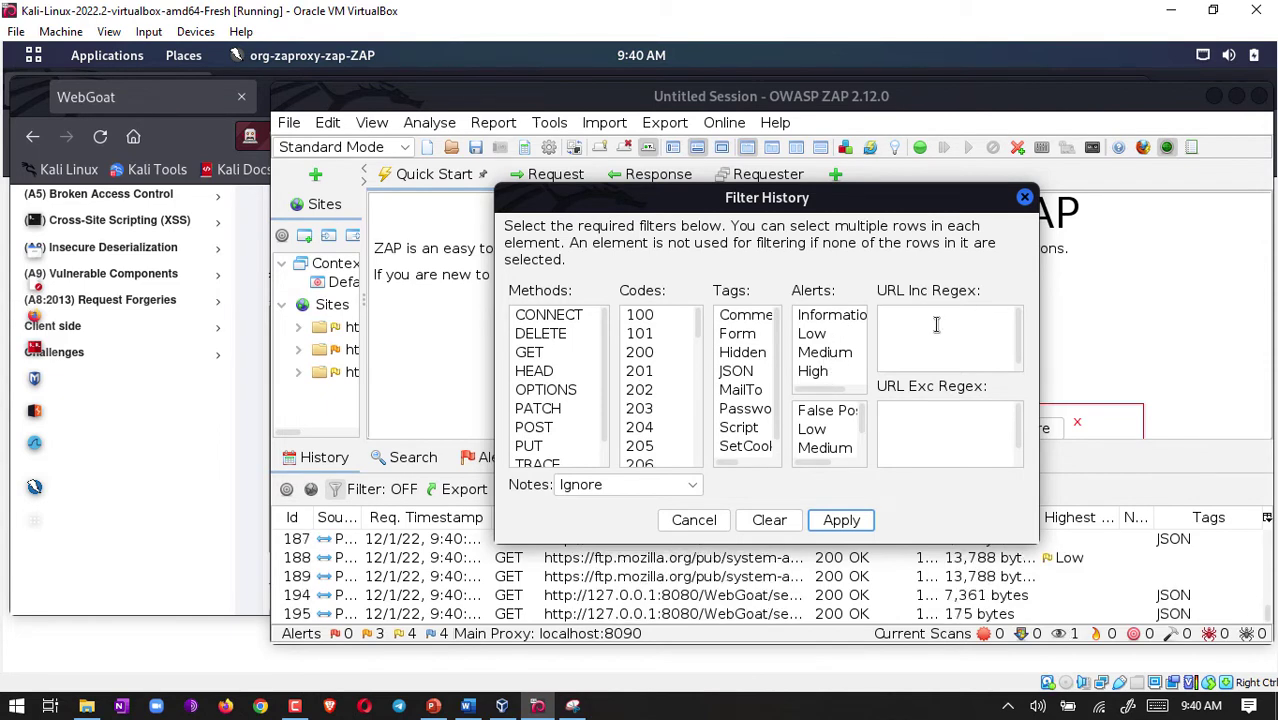
left_click(180, 134)
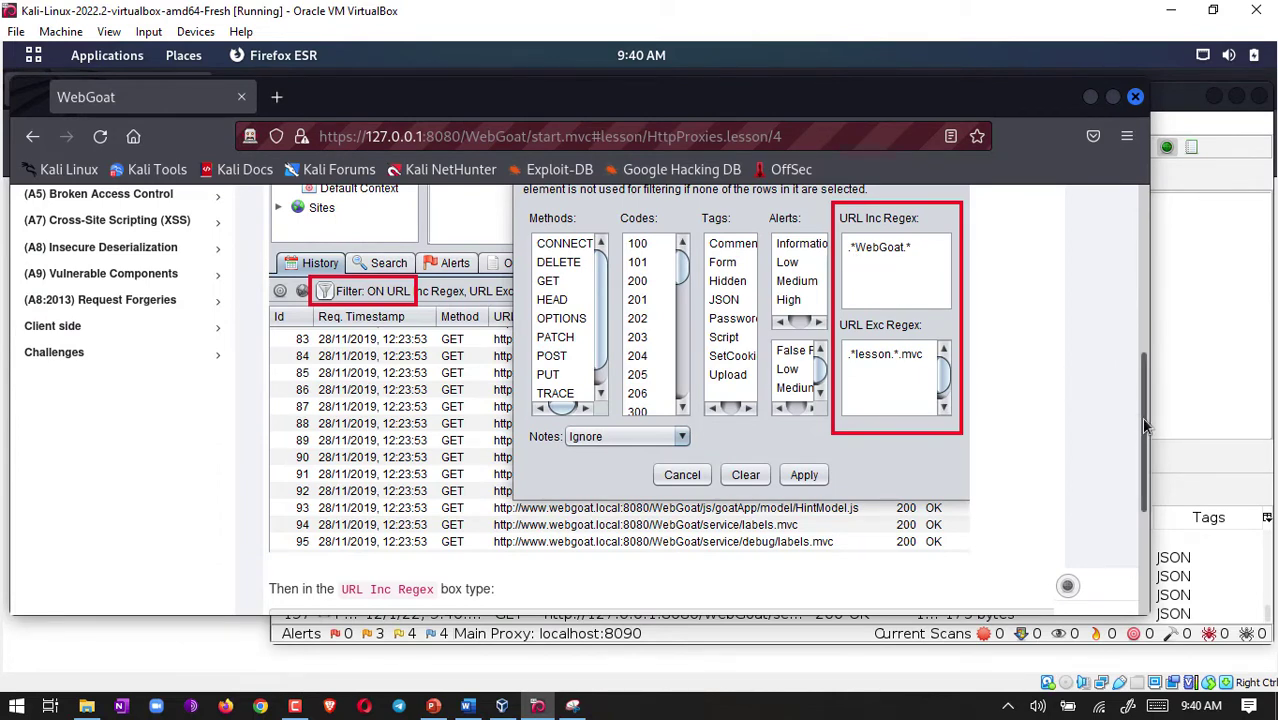
scroll(1147, 458, "down", 1)
scroll(1147, 458, "down", 1)
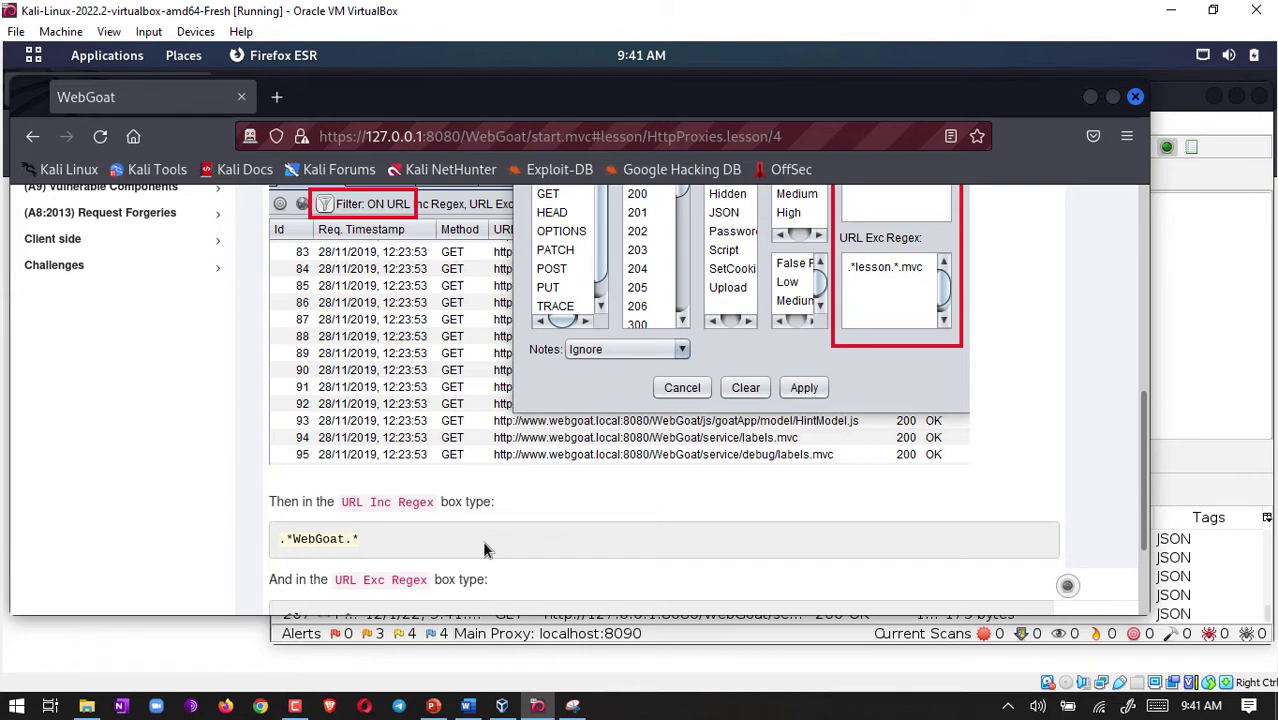
left_click(1164, 300)
left_click(916, 318)
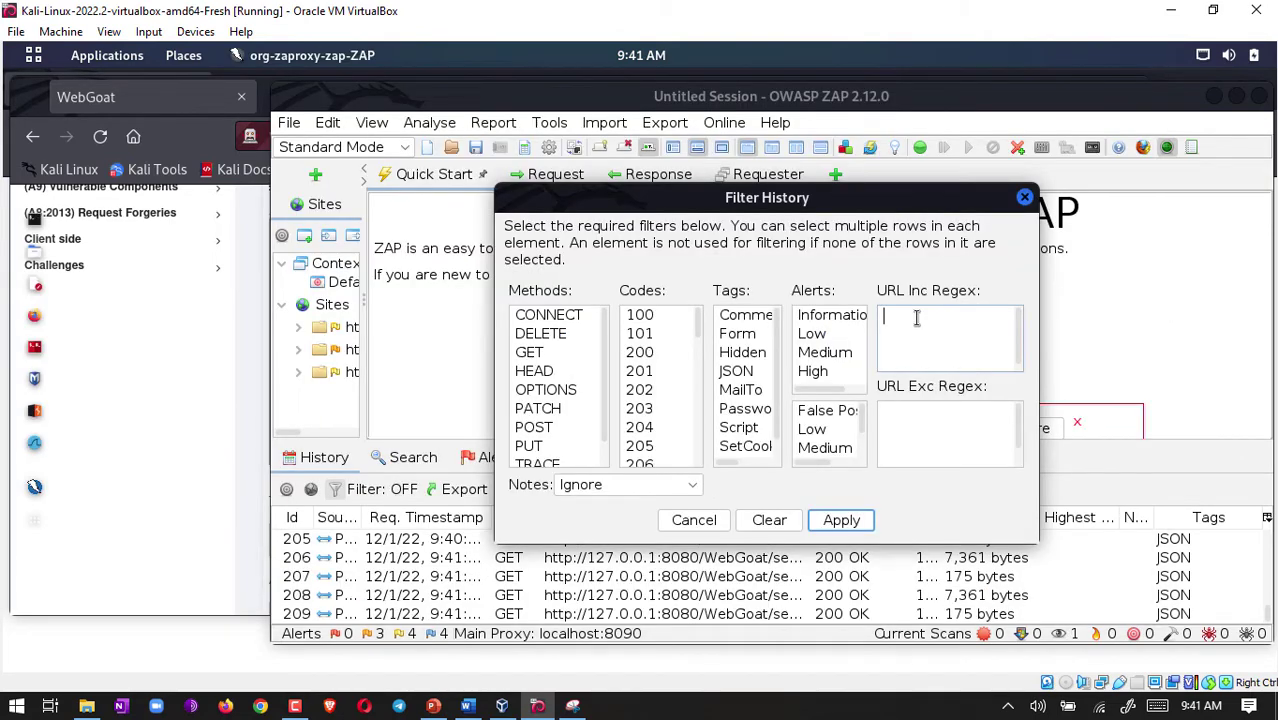
type(".*WebGoat.*")
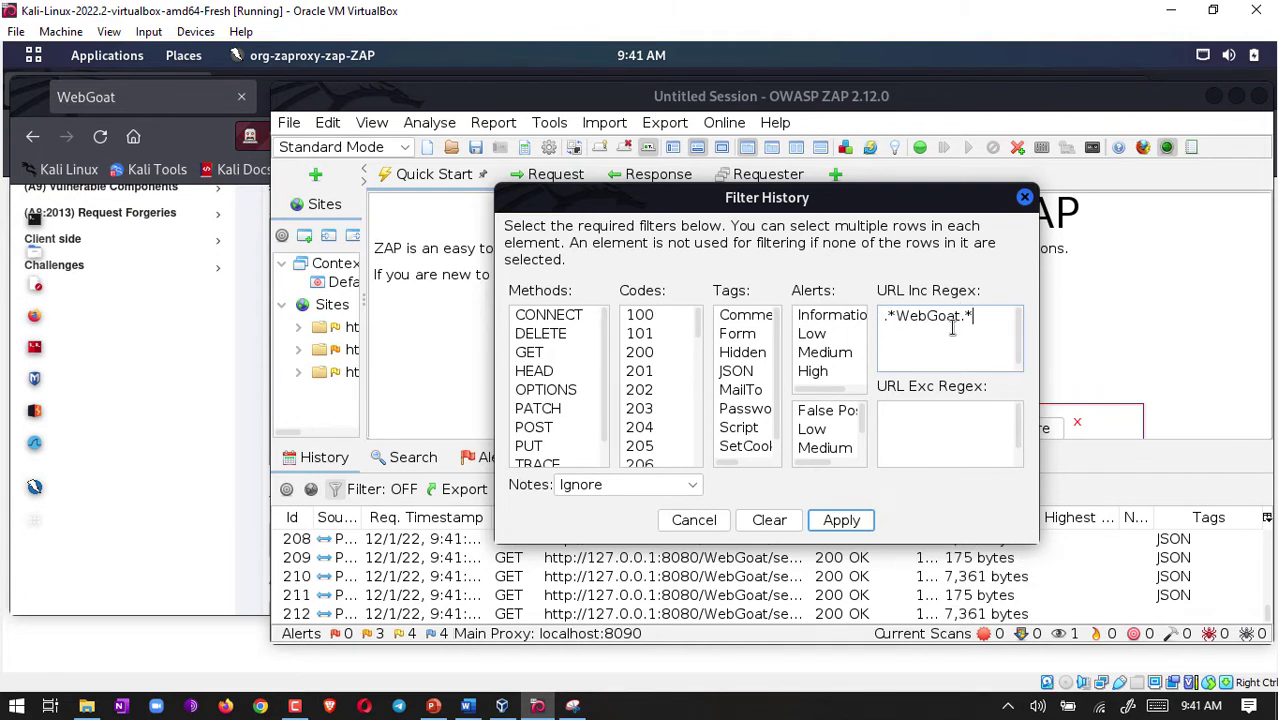
left_click(836, 520)
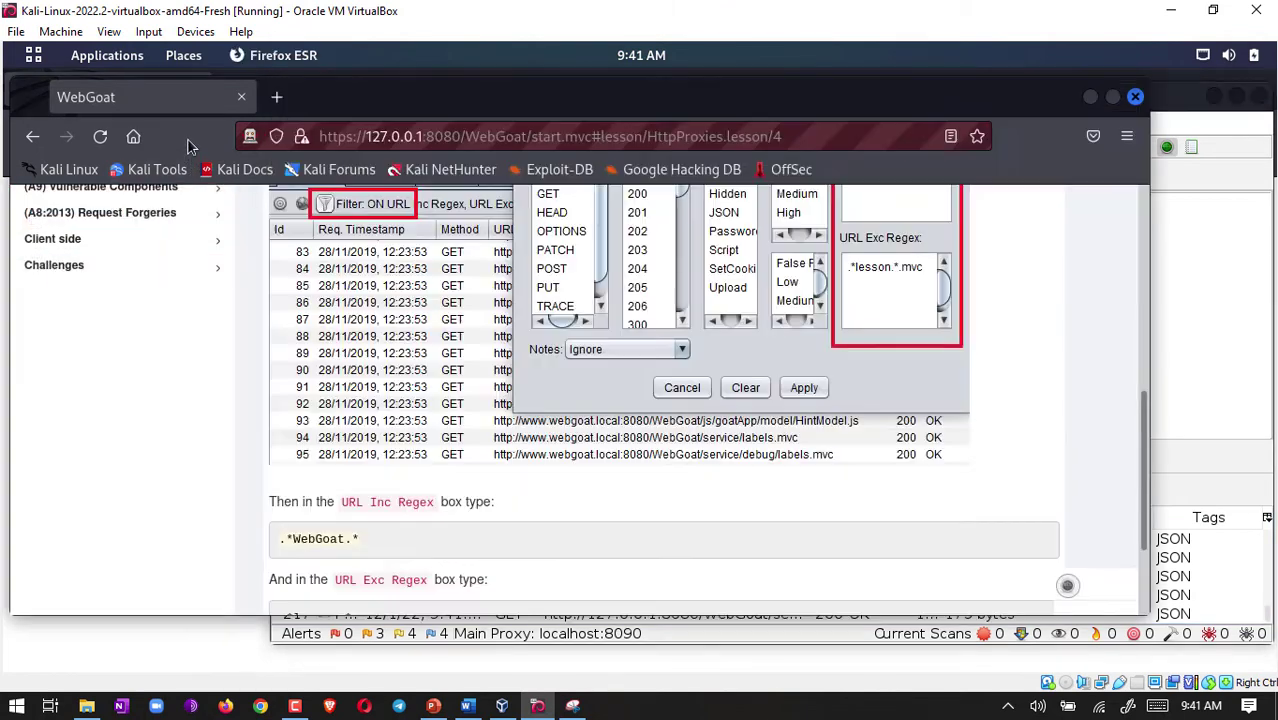
- Copy the URL Exc Regex value .*lesson.*.mvc from page 5 of the lesson in the browser
left_click(193, 148)
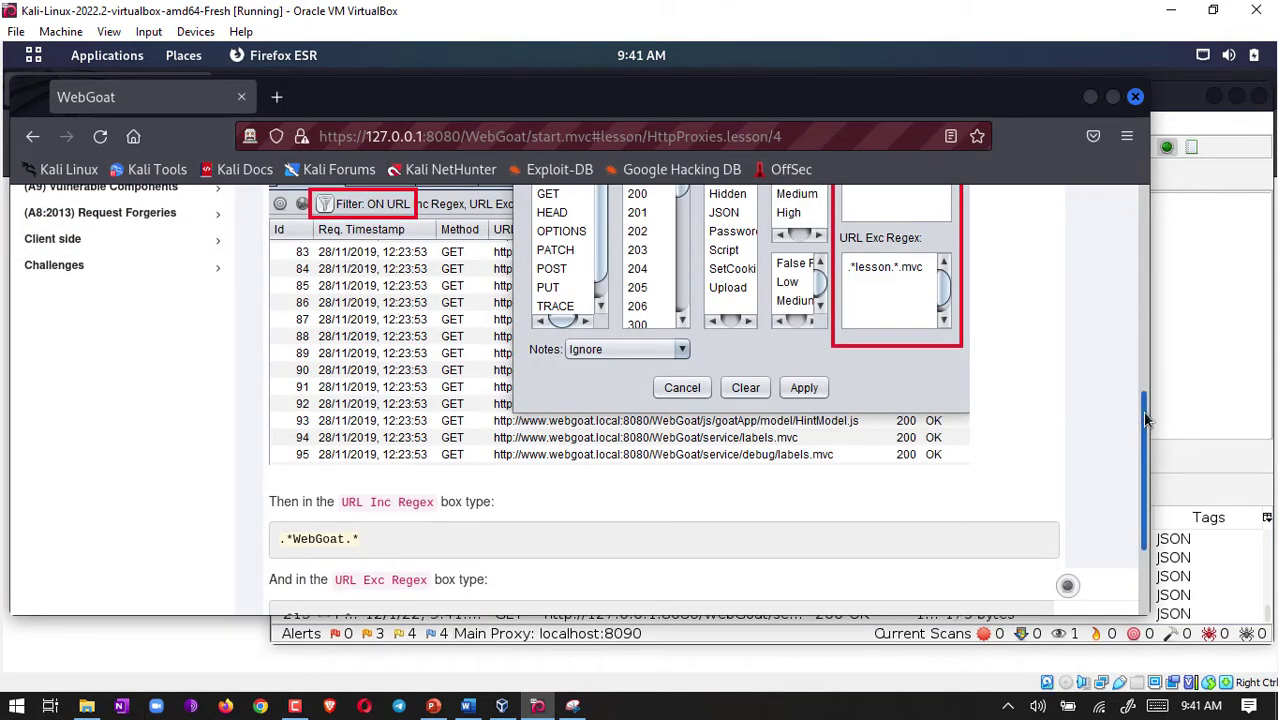
scroll(1147, 432, "down", 1)
scroll(1147, 436, "down", 1)
left_click_drag(1147, 438, 1147, 451)
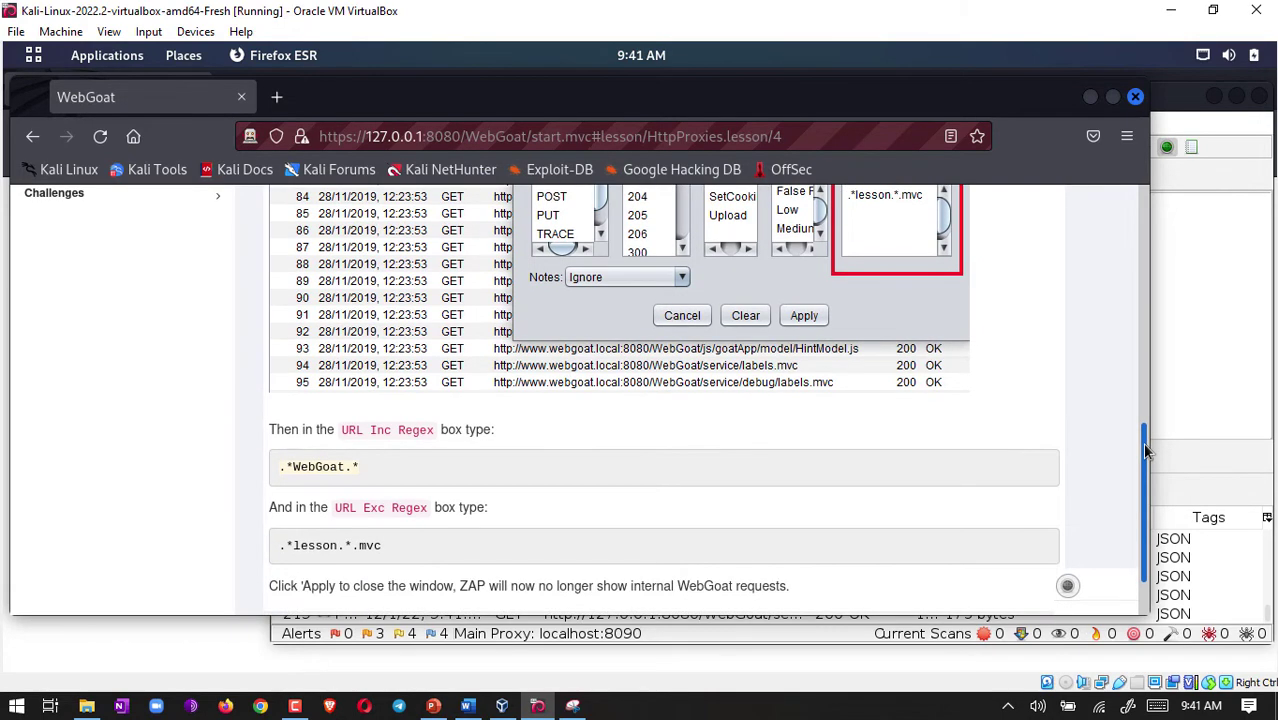
scroll(1147, 451, "down", 1)
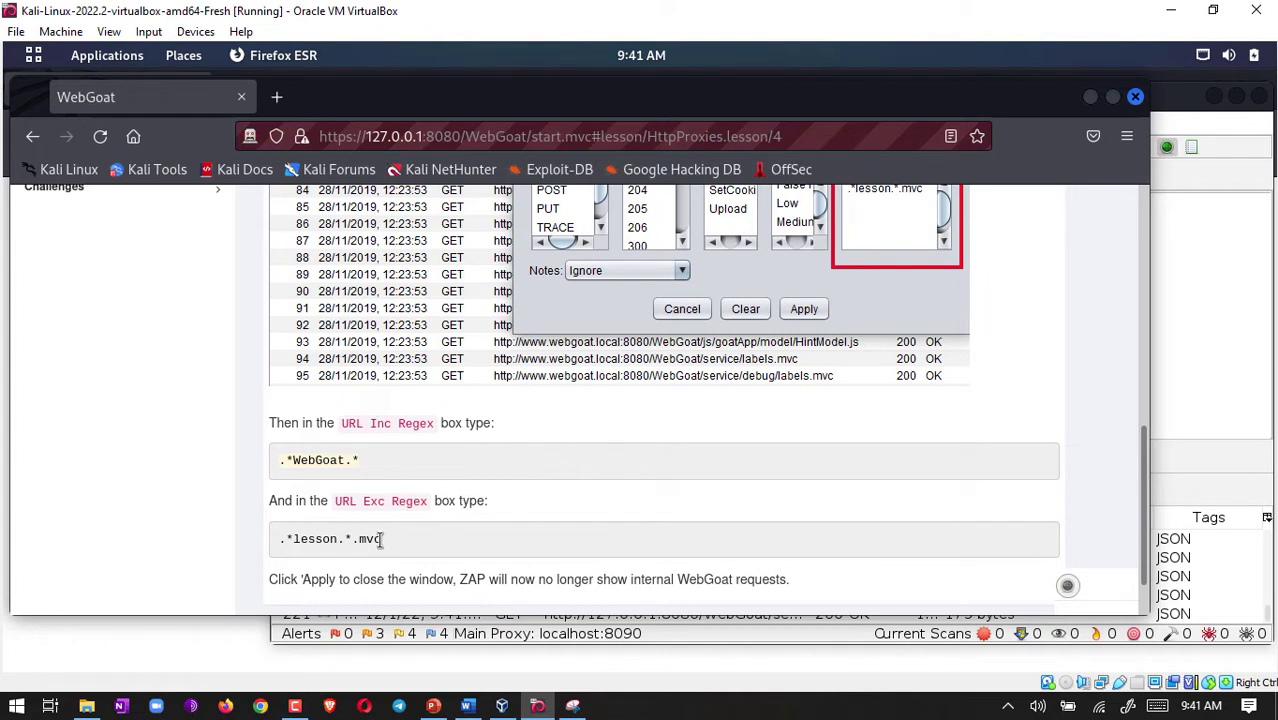
right_click(285, 540)
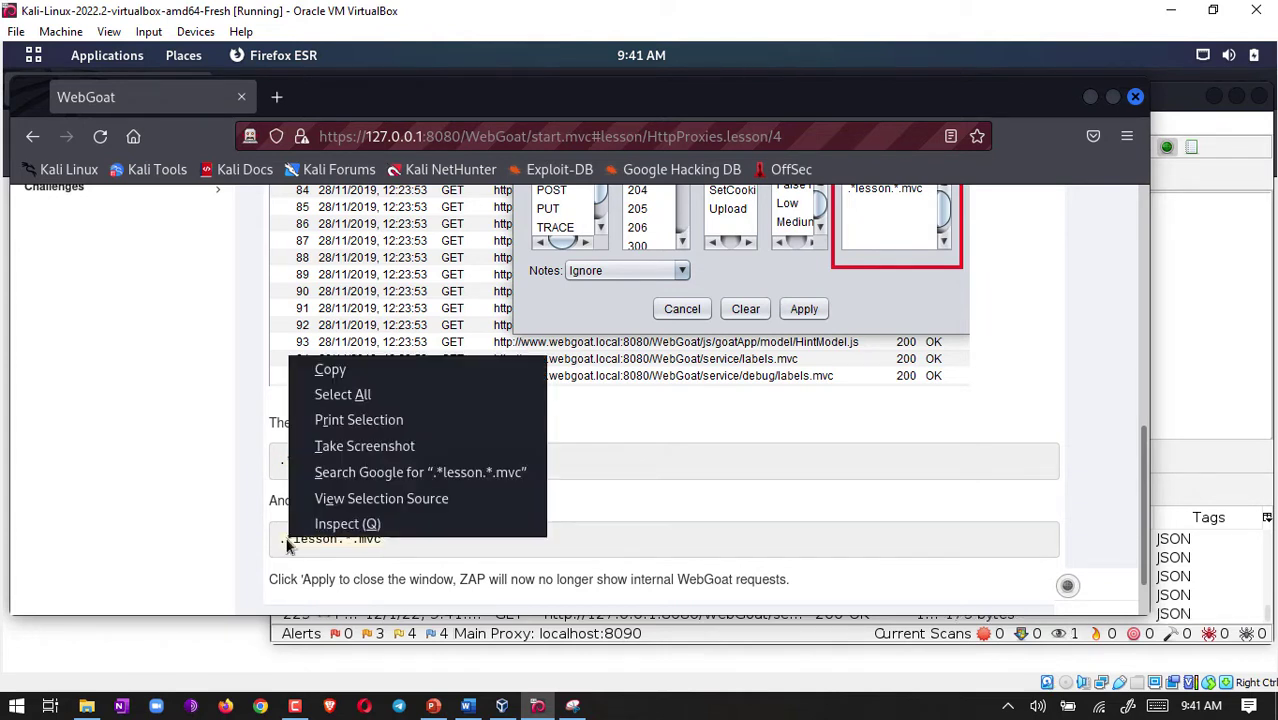
left_click(366, 372)
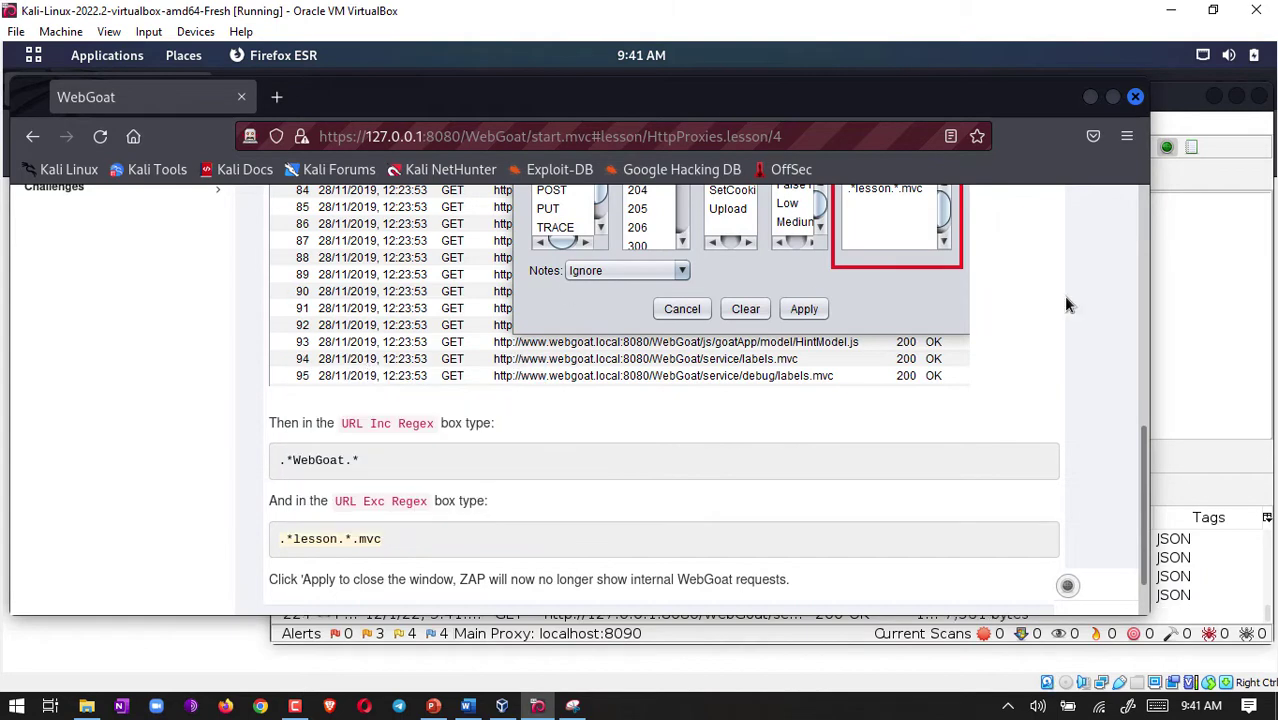
- Set the URL Exc Regex of the OWASP ZAP history filter to .*lesson.*.mvc and apply it
left_click(1200, 270)
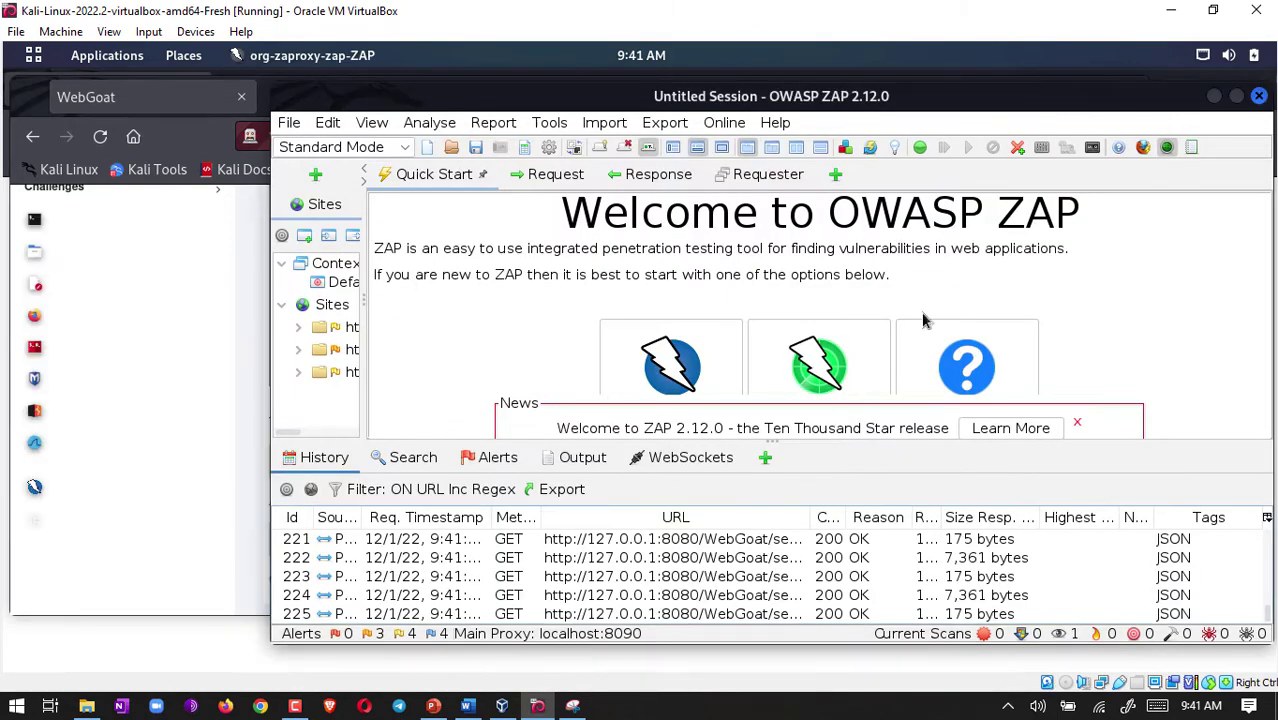
left_click(335, 490)
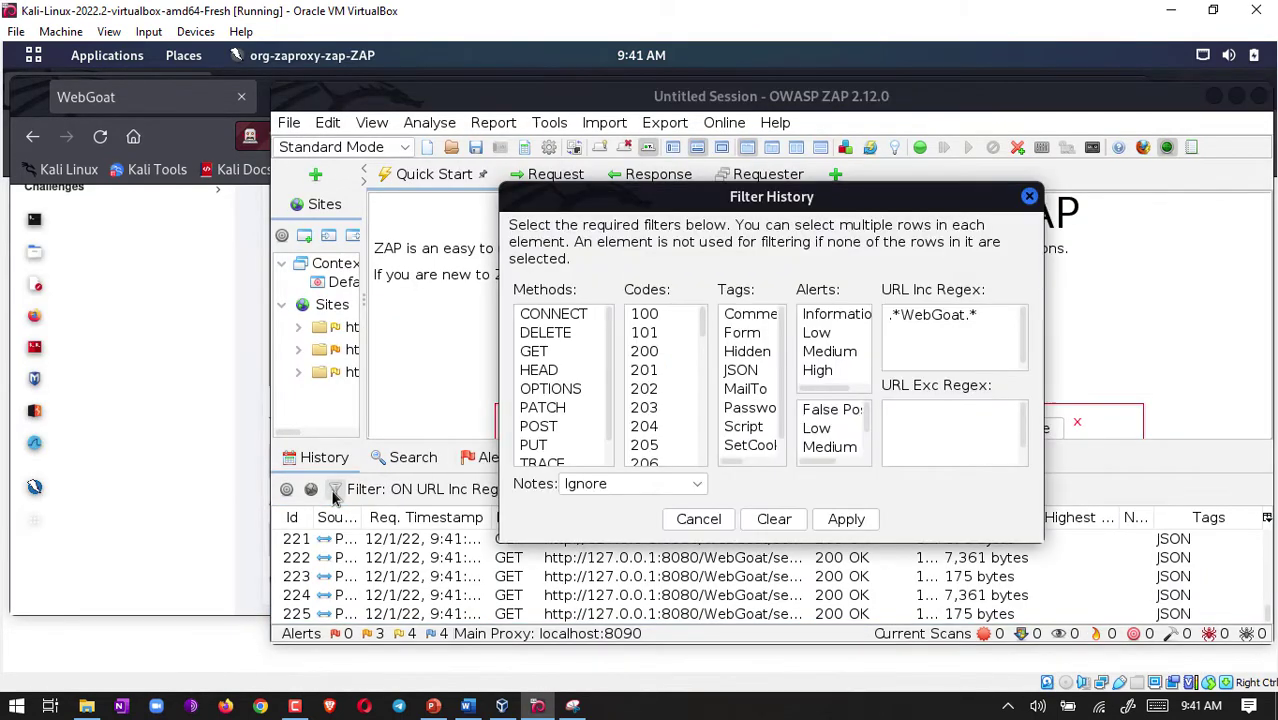
left_click(923, 431)
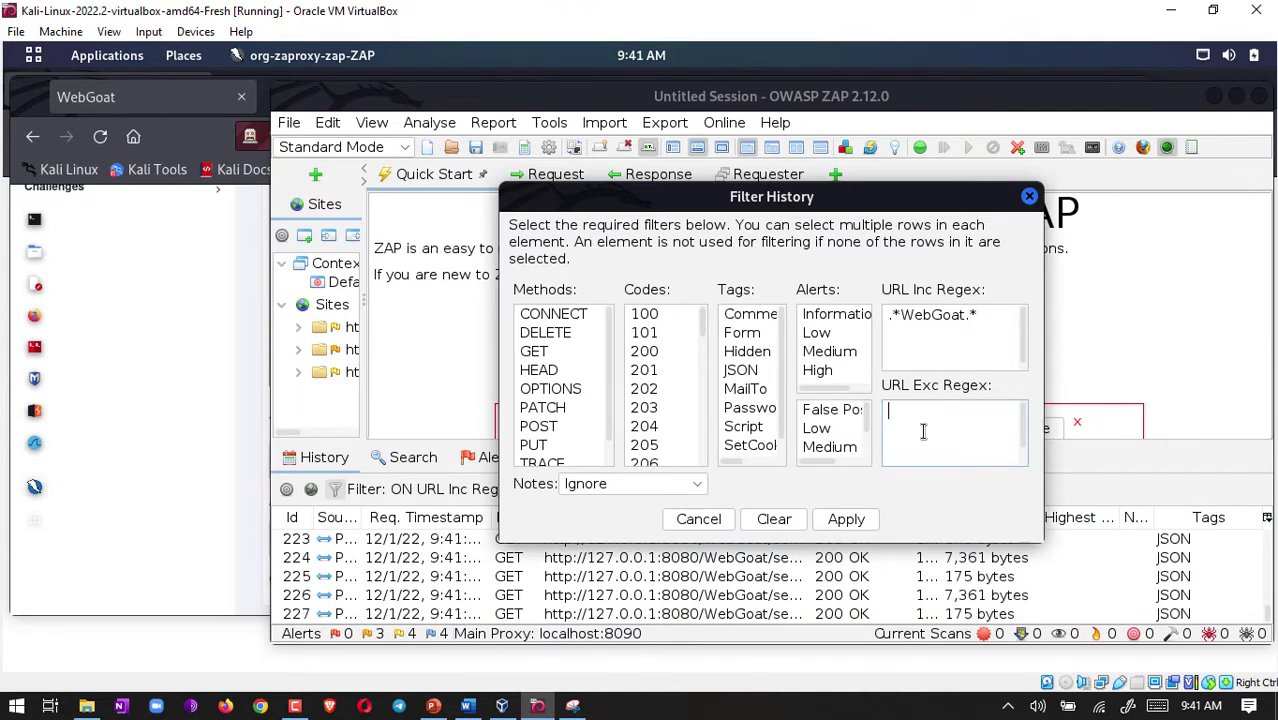
key("ctrl+v")
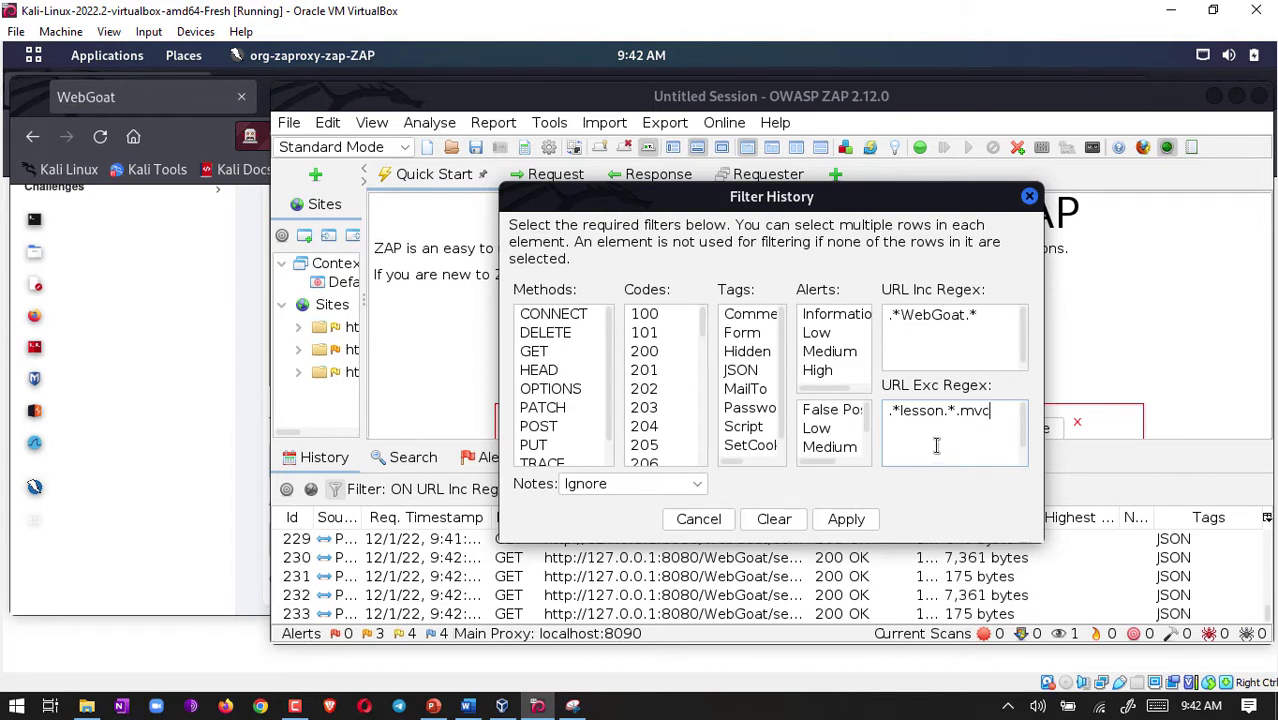
left_click(830, 518)
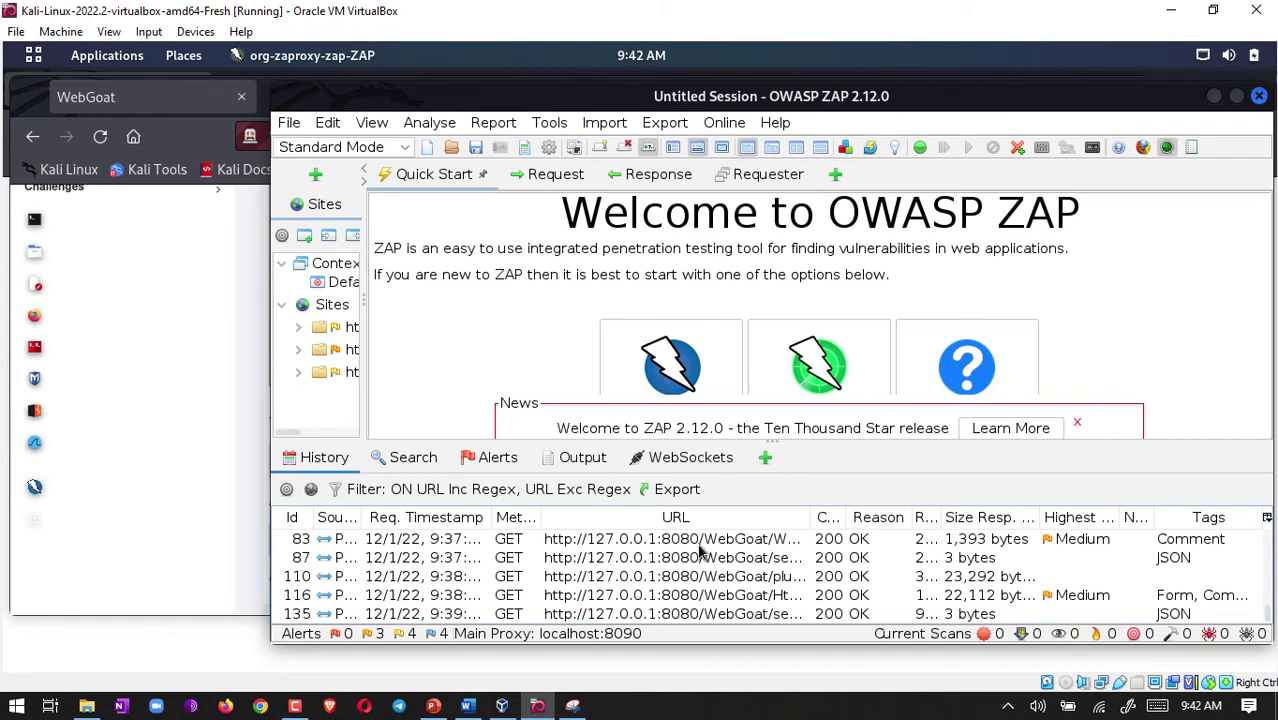
- Clear the history filter
left_click(335, 491)
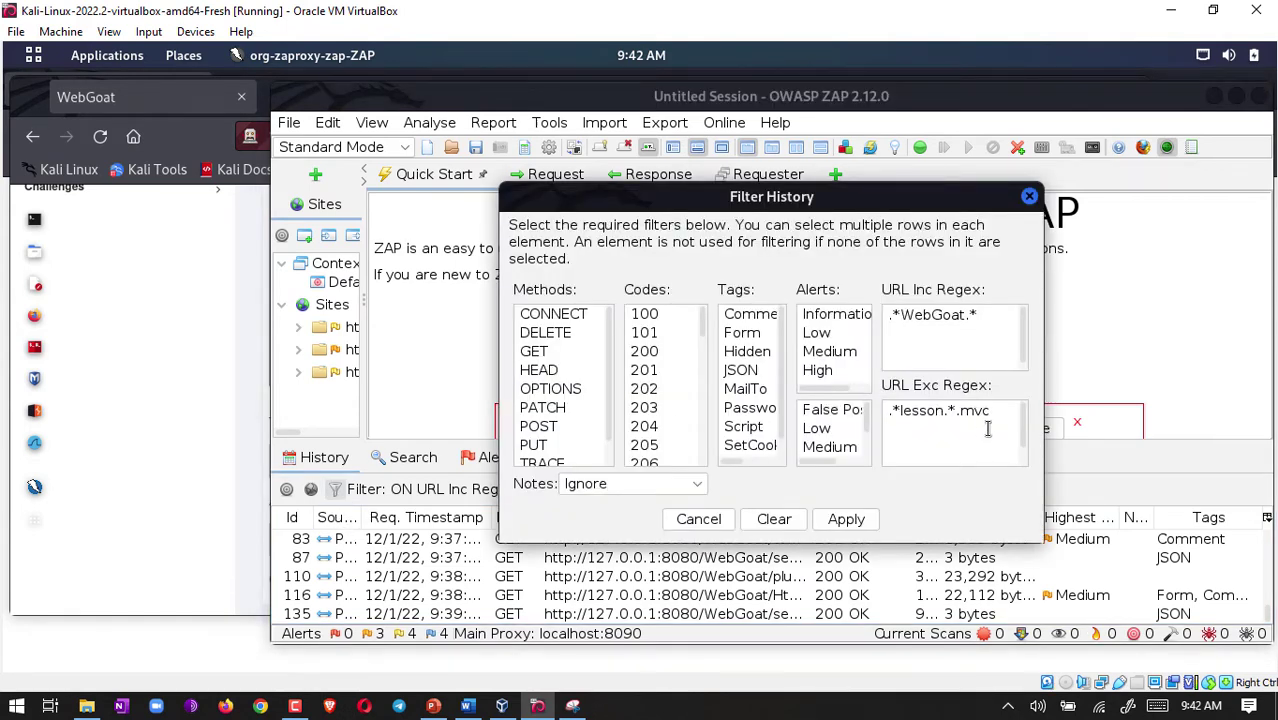
- Open page 6 of the HTTP Proxies lesson in the browser and read how to configure a breakpoint filter
key("alt+Tab")
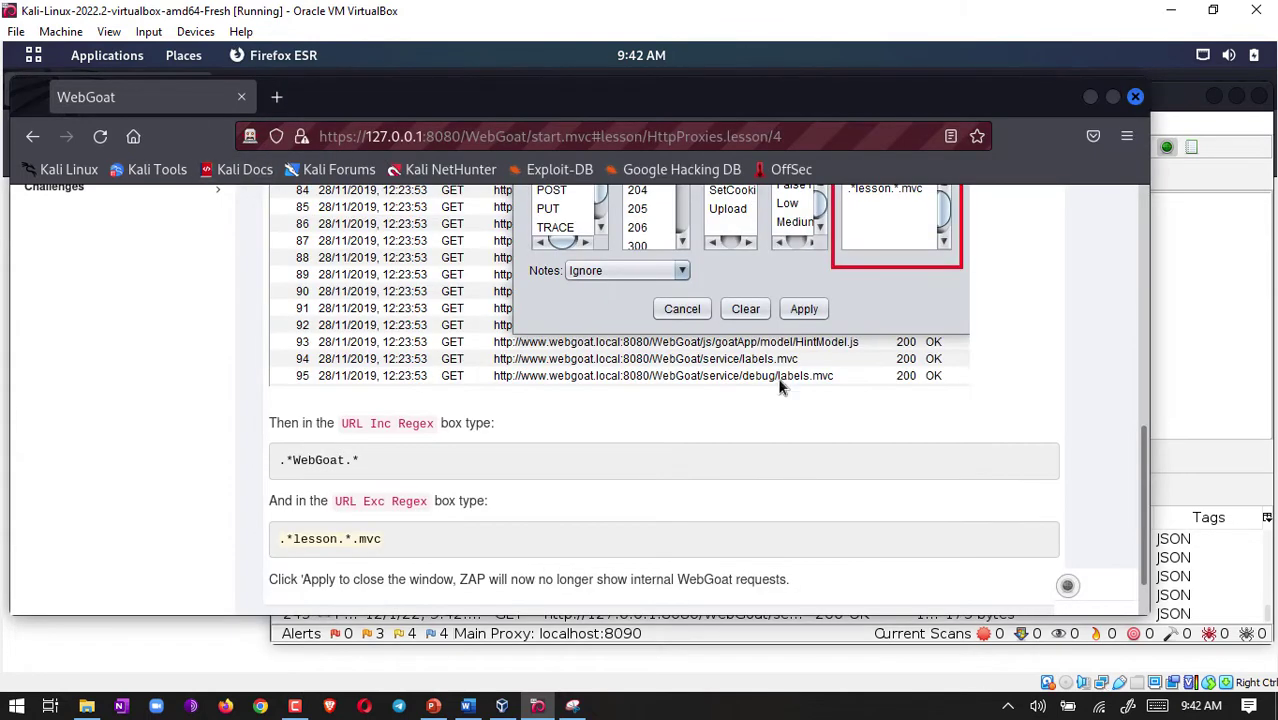
left_click_drag(1141, 465, 1137, 235)
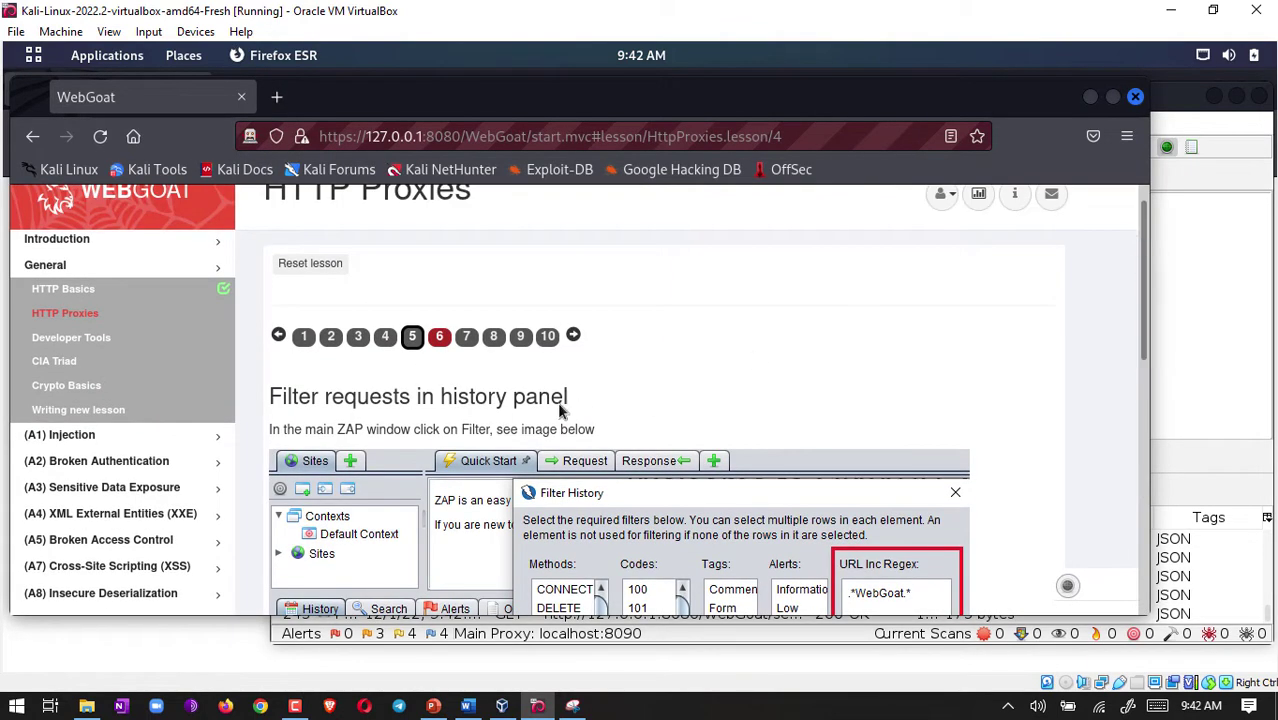
left_click(439, 340)
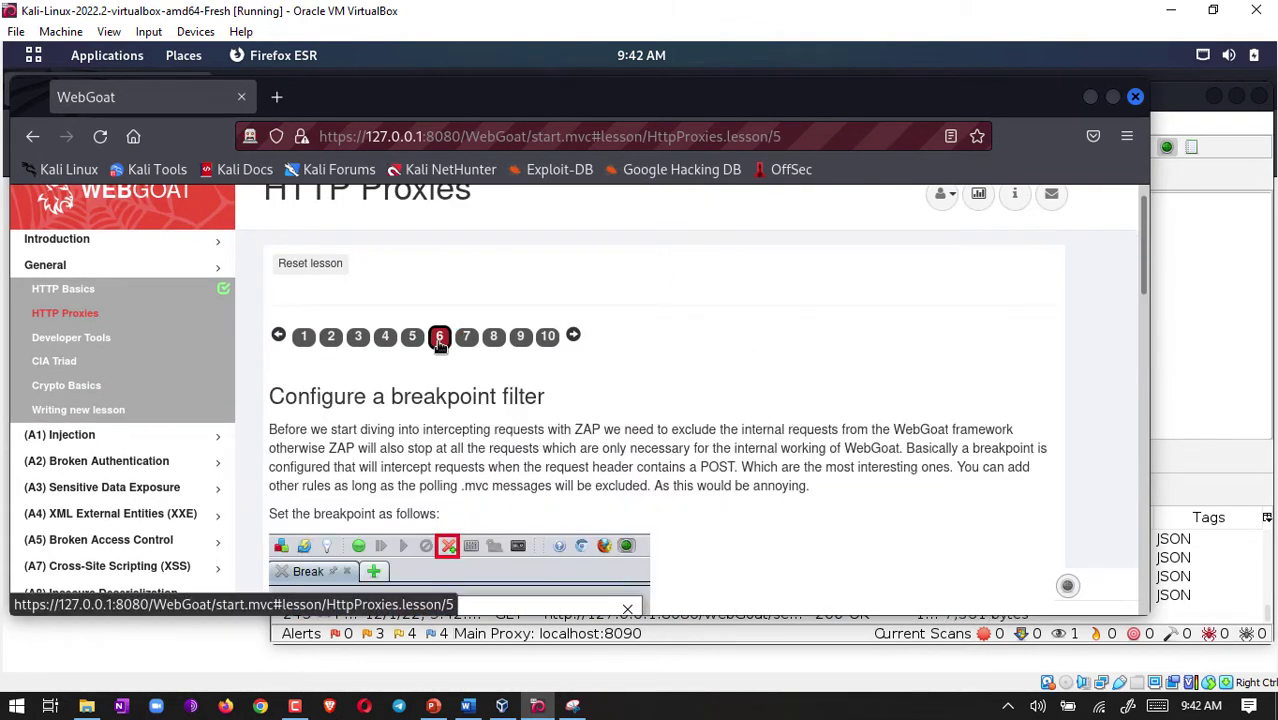
left_click_drag(1141, 269, 1144, 320)
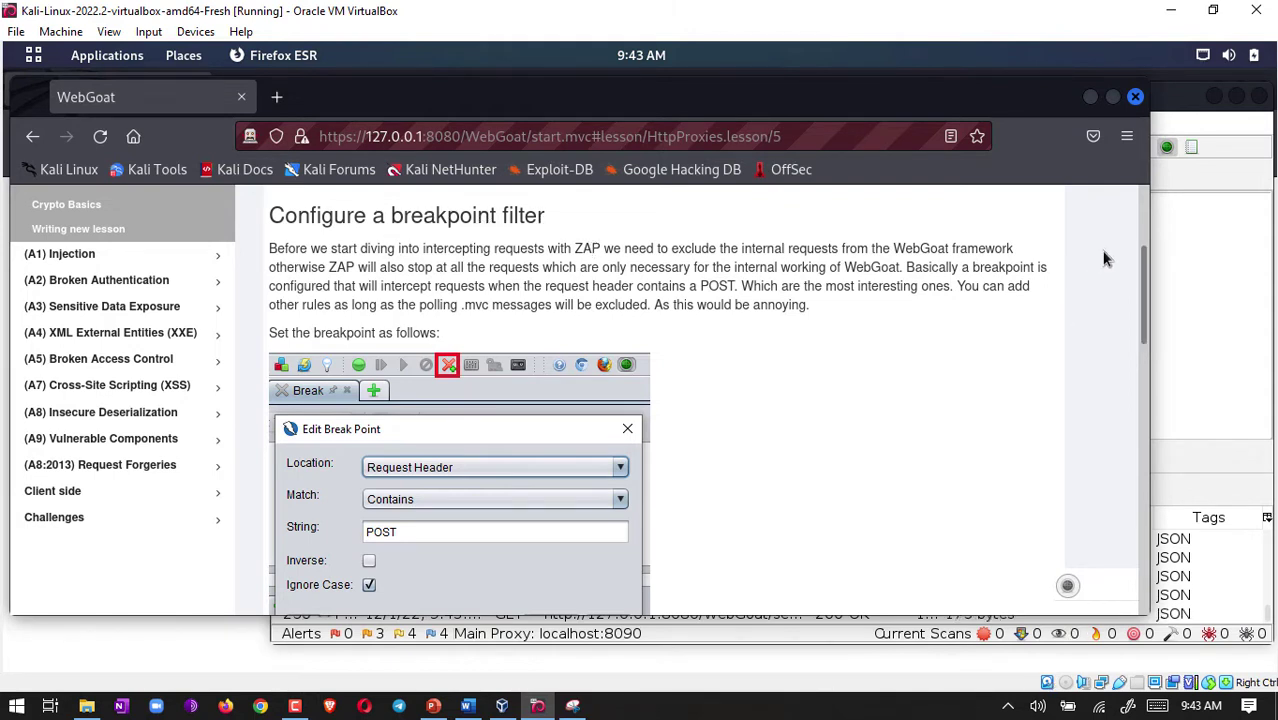
- Start adding a breakpoint in OWASP ZAP and check the breakpoint settings given on page 6 of the lesson in the browser
left_click(1191, 266)
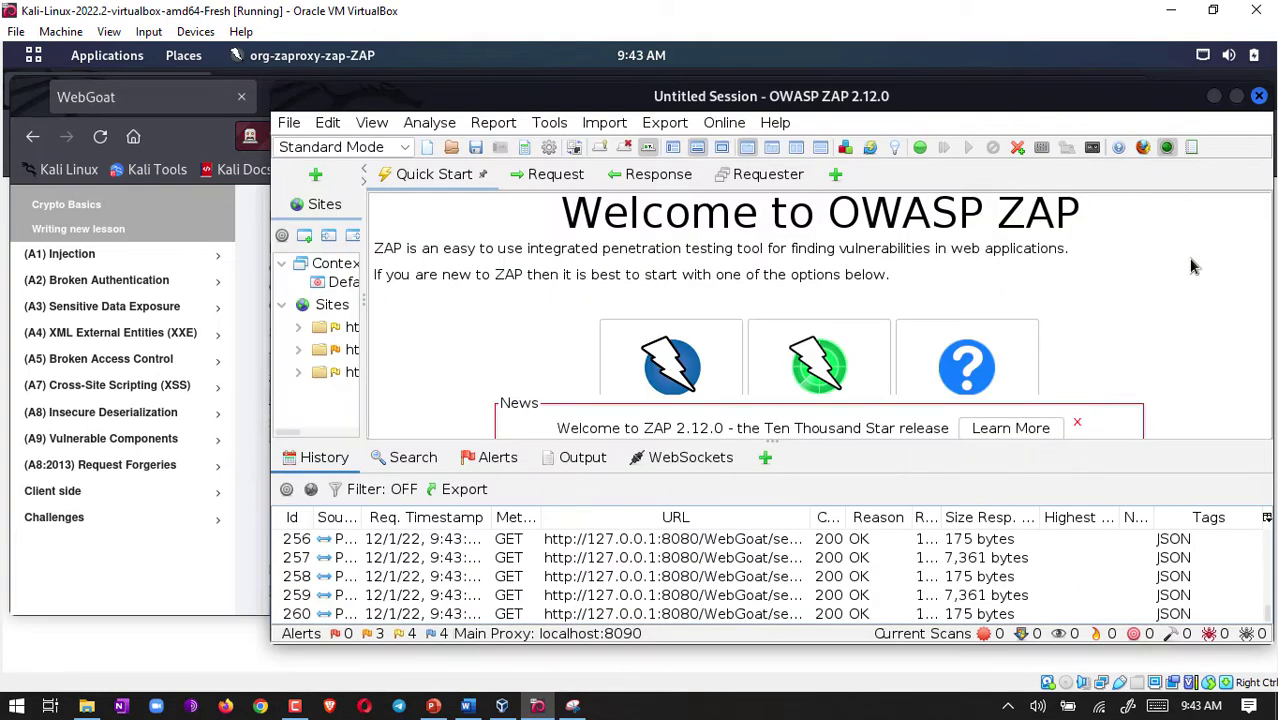
left_click(1015, 149)
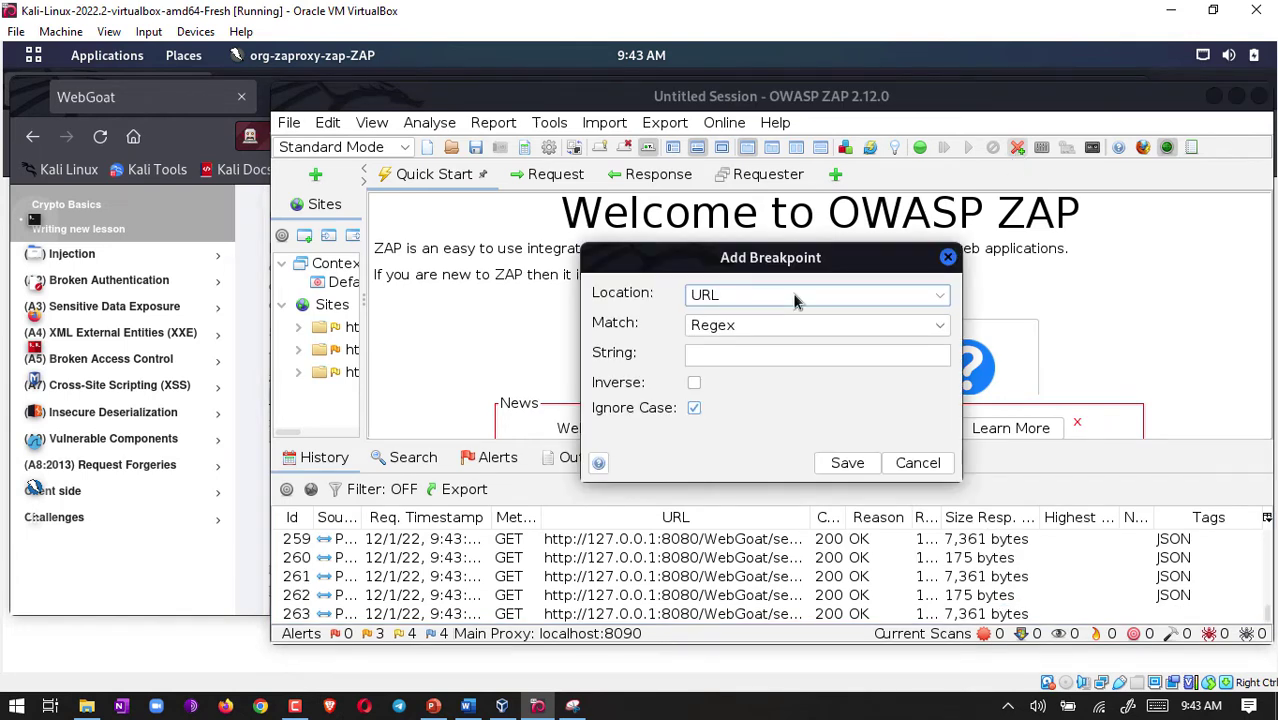
left_click(239, 232)
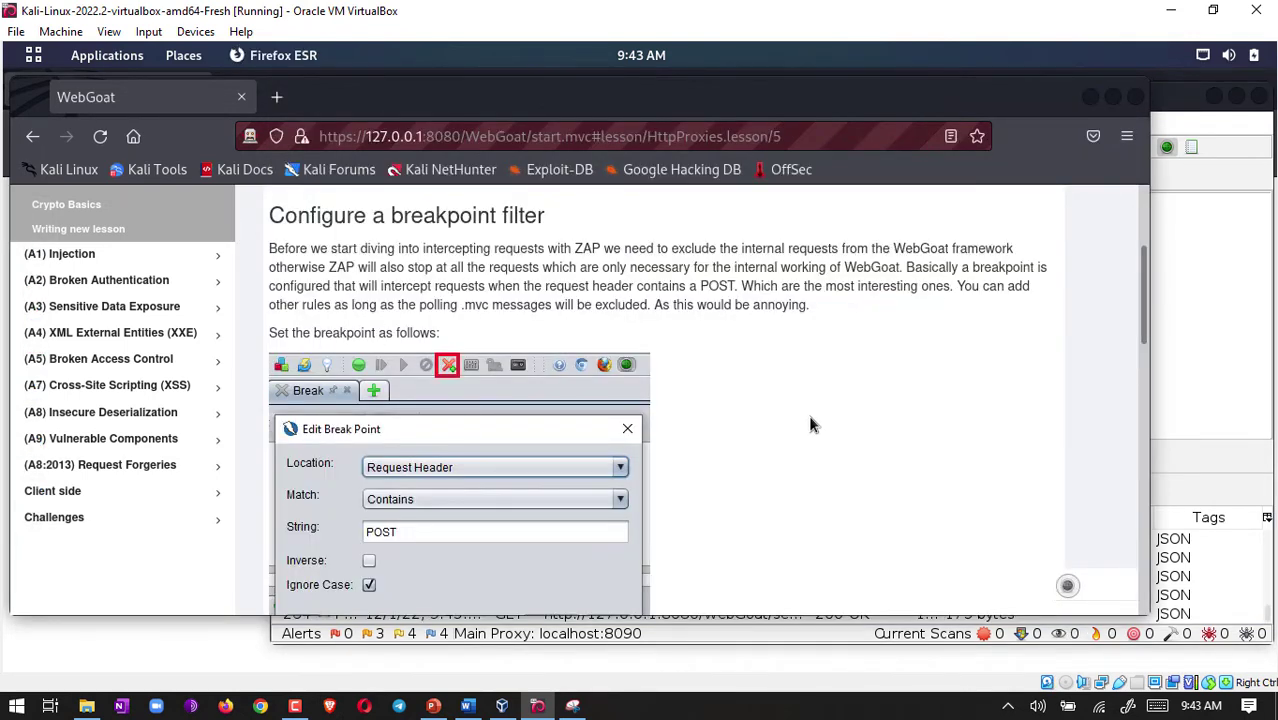
left_click(1142, 385)
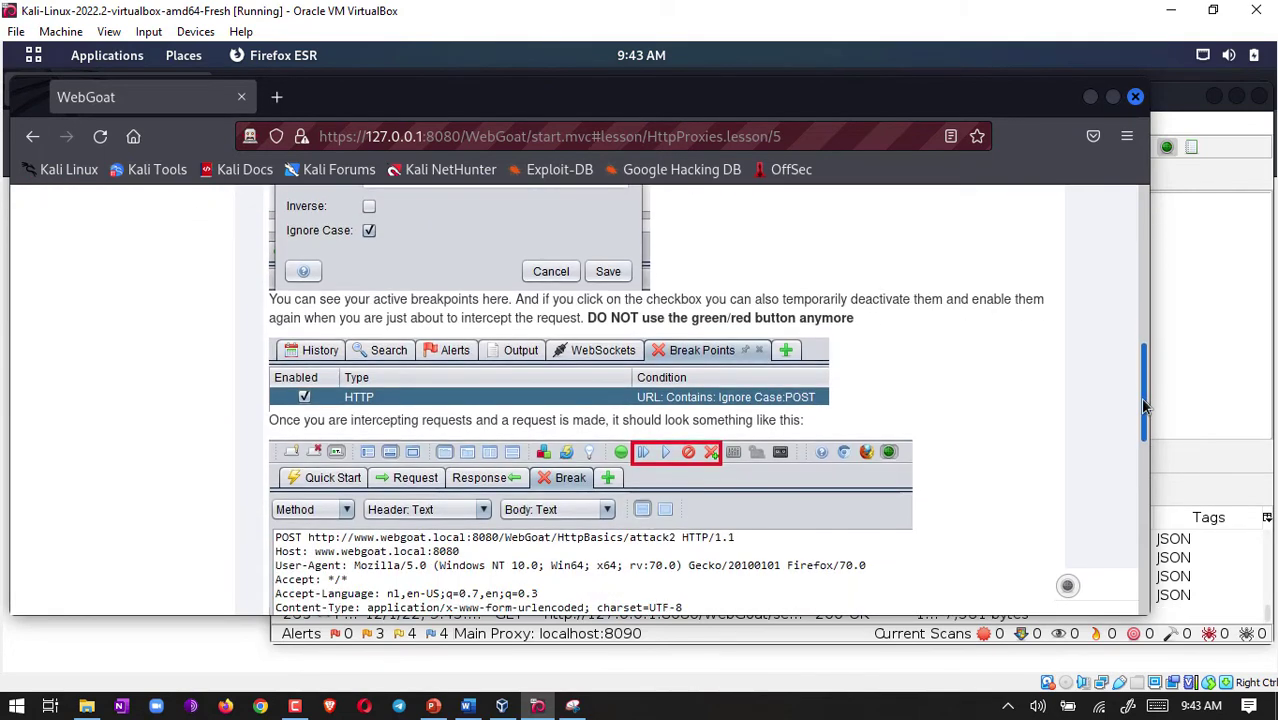
left_click_drag(1142, 390, 1142, 358)
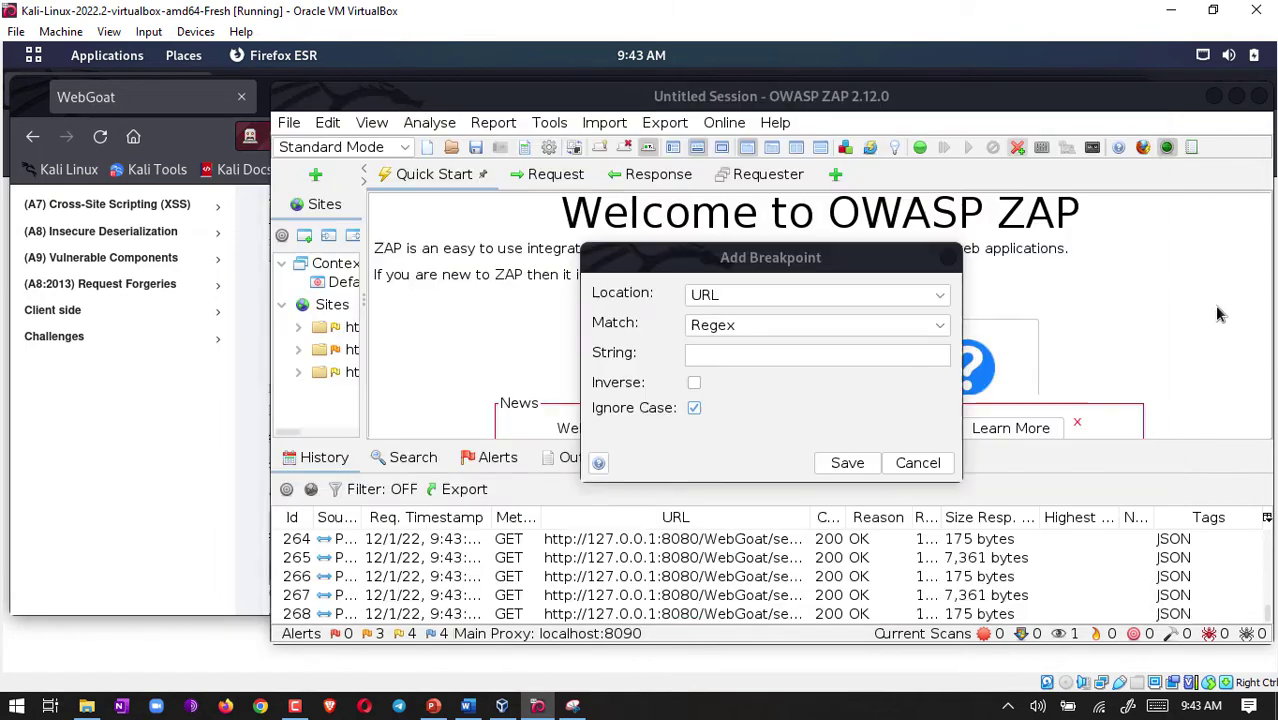
- In OWASP ZAP, save the new breakpoint with location Request Header, match Contains and string POST
left_click(1072, 633)
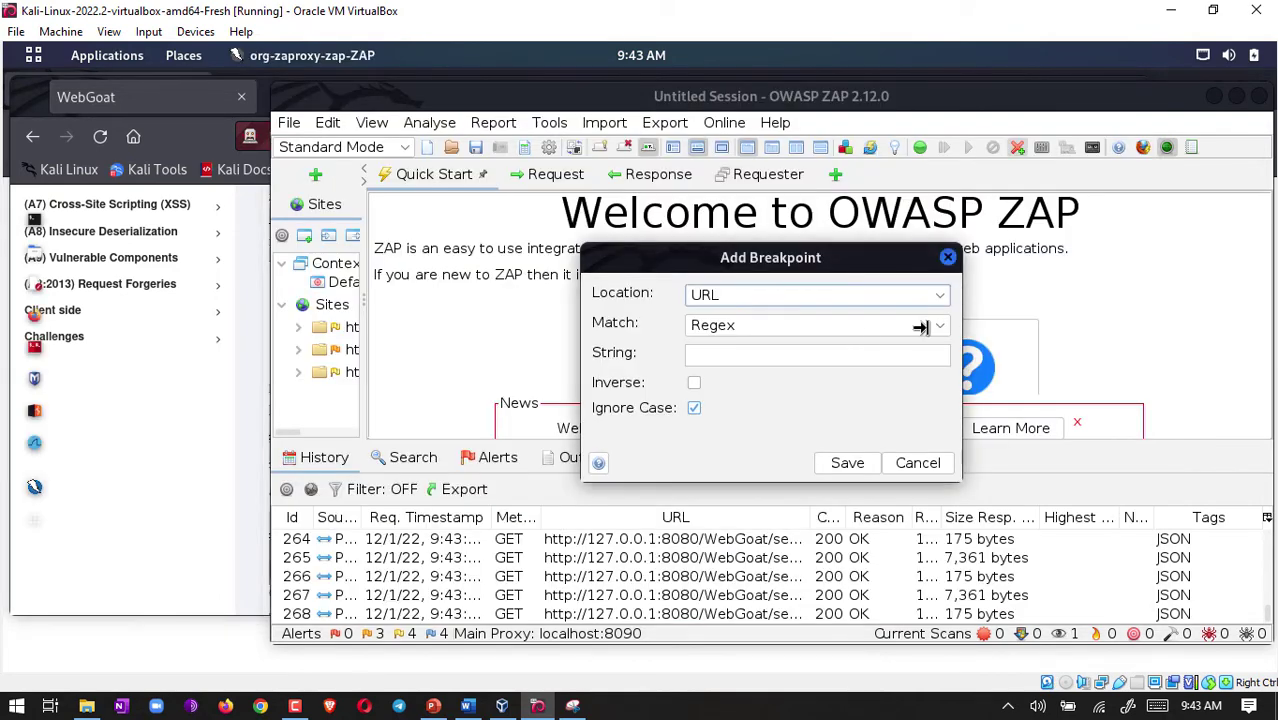
left_click(938, 300)
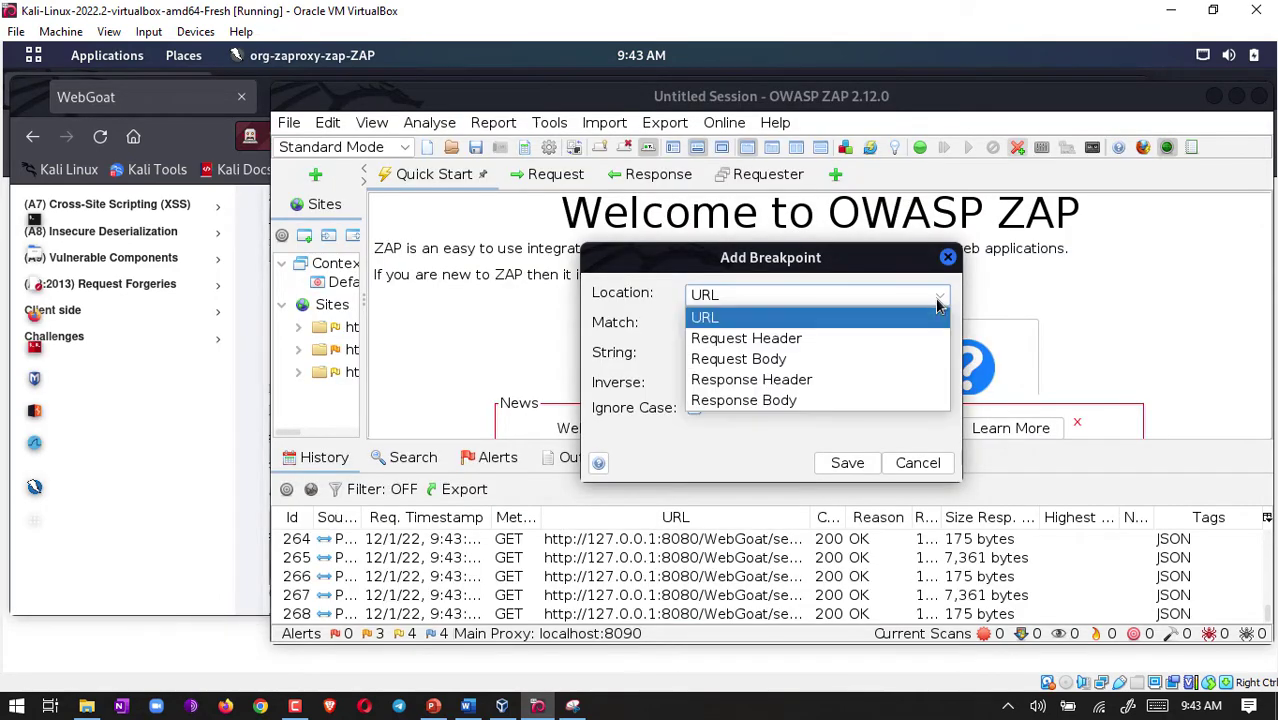
left_click(866, 341)
left_click(853, 325)
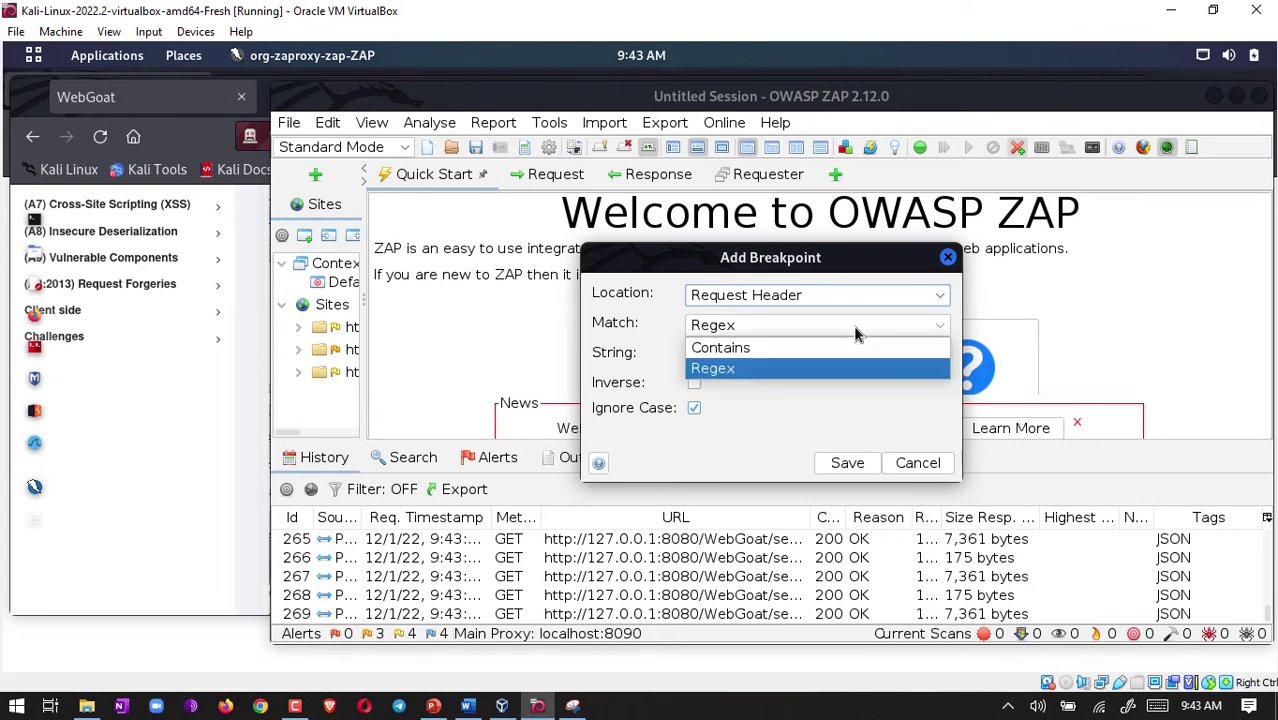
left_click(834, 347)
left_click(808, 353)
type("POST")
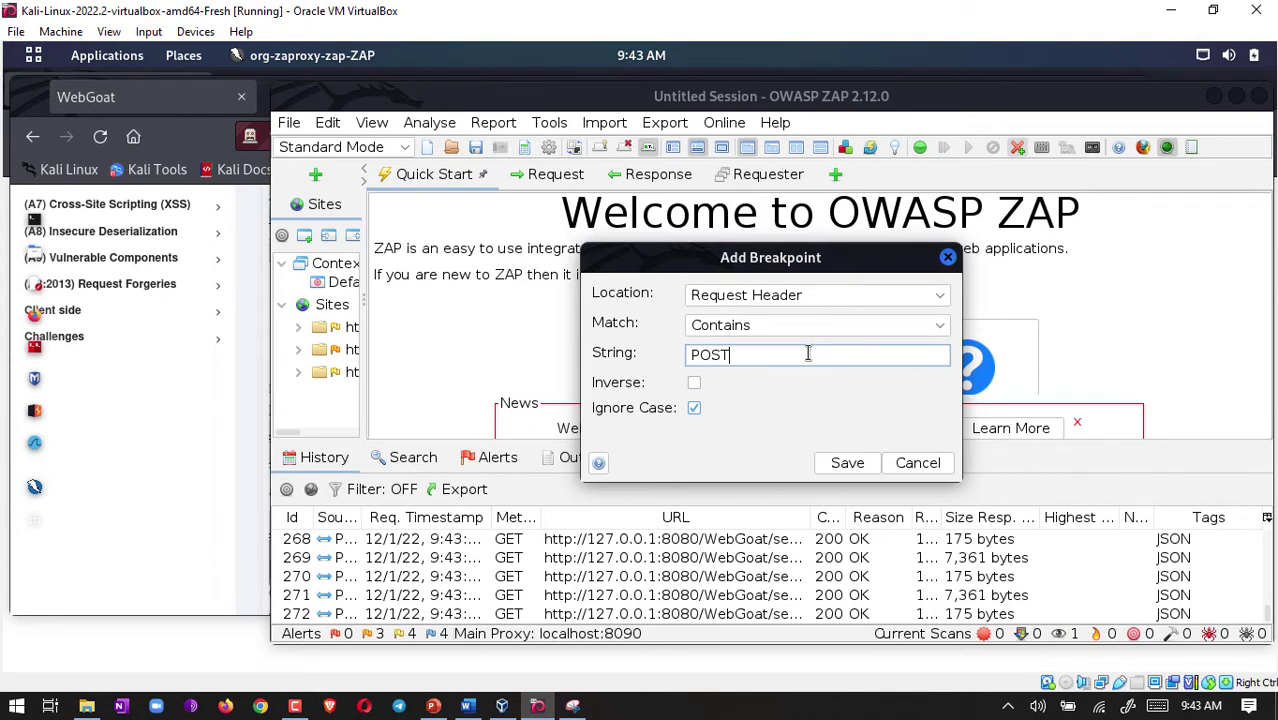
left_click(847, 464)
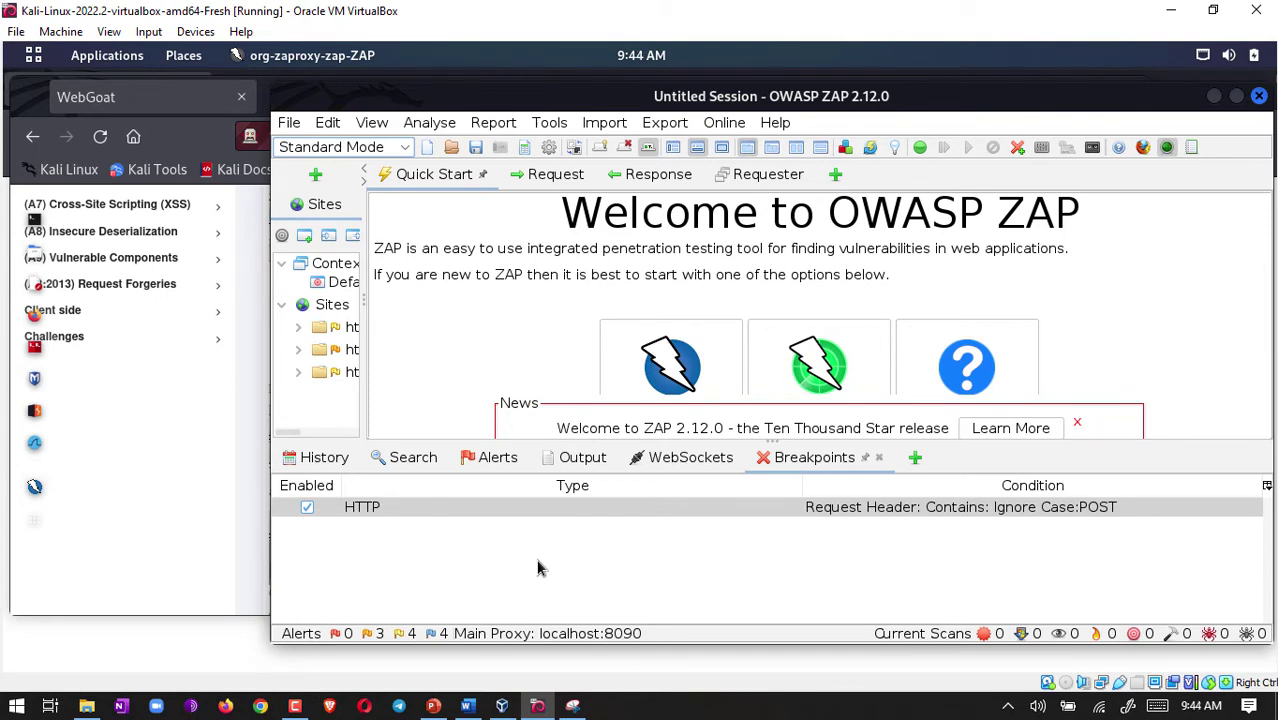
- In the browser, read the "Intercept and modify a request" assignment and submit its form with the text "doesn't matter really"
left_click(252, 412)
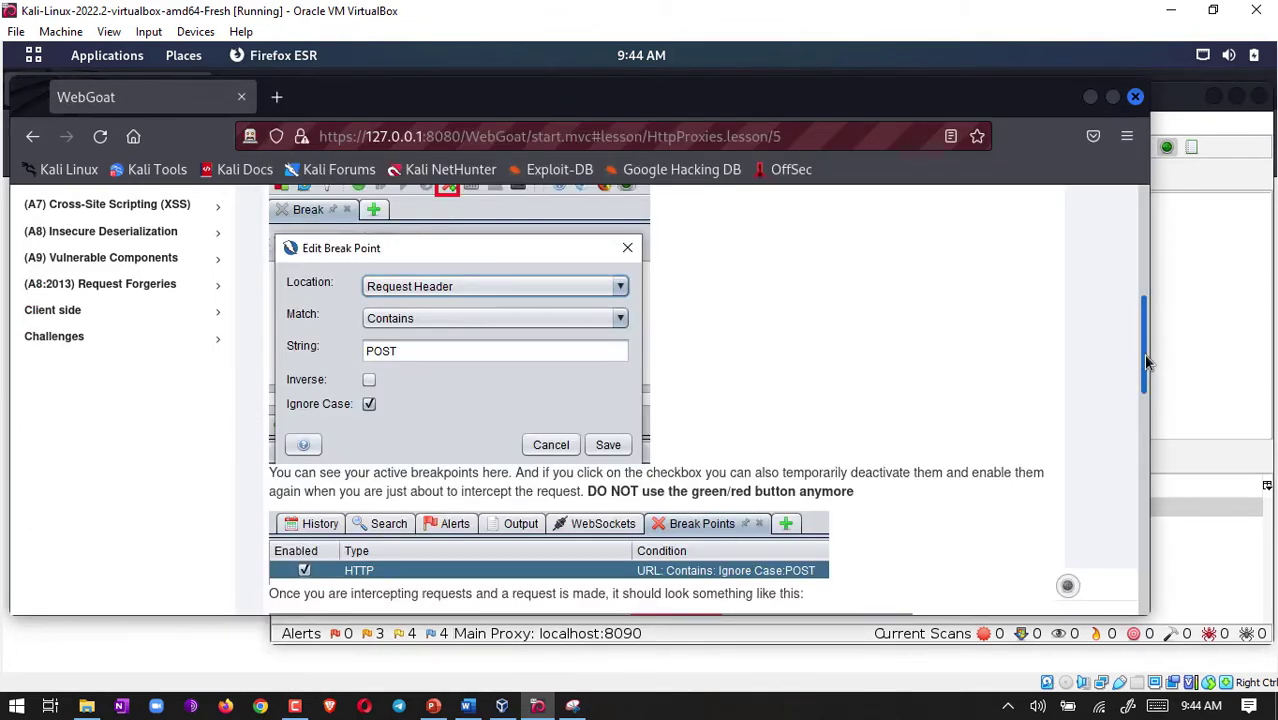
left_click_drag(1146, 361, 1146, 567)
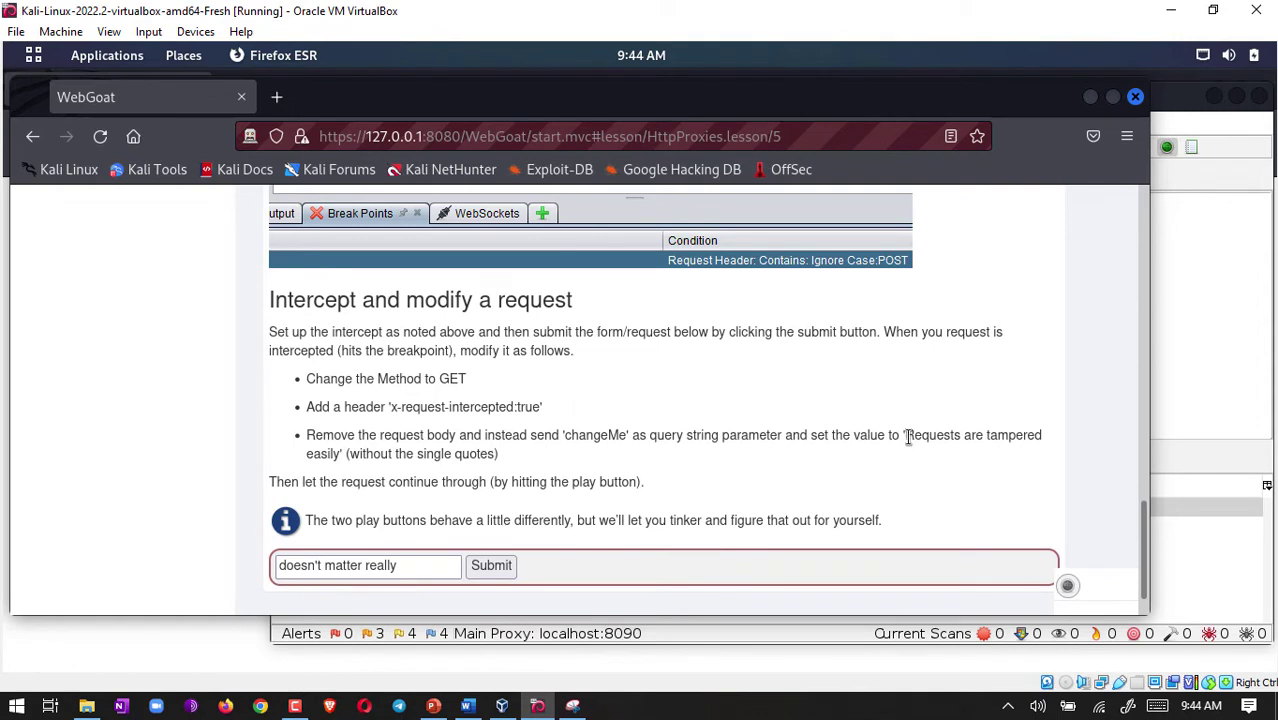
left_click_drag(908, 437, 1044, 435)
left_click(1180, 343)
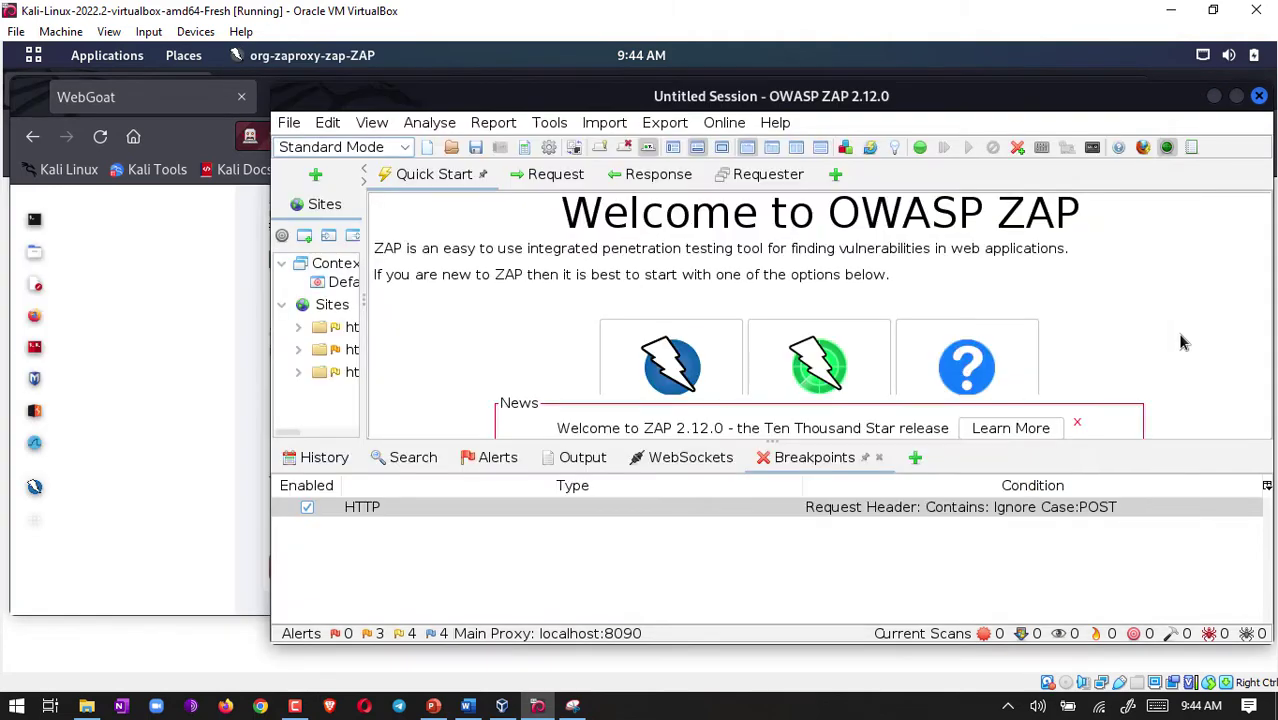
left_click(246, 377)
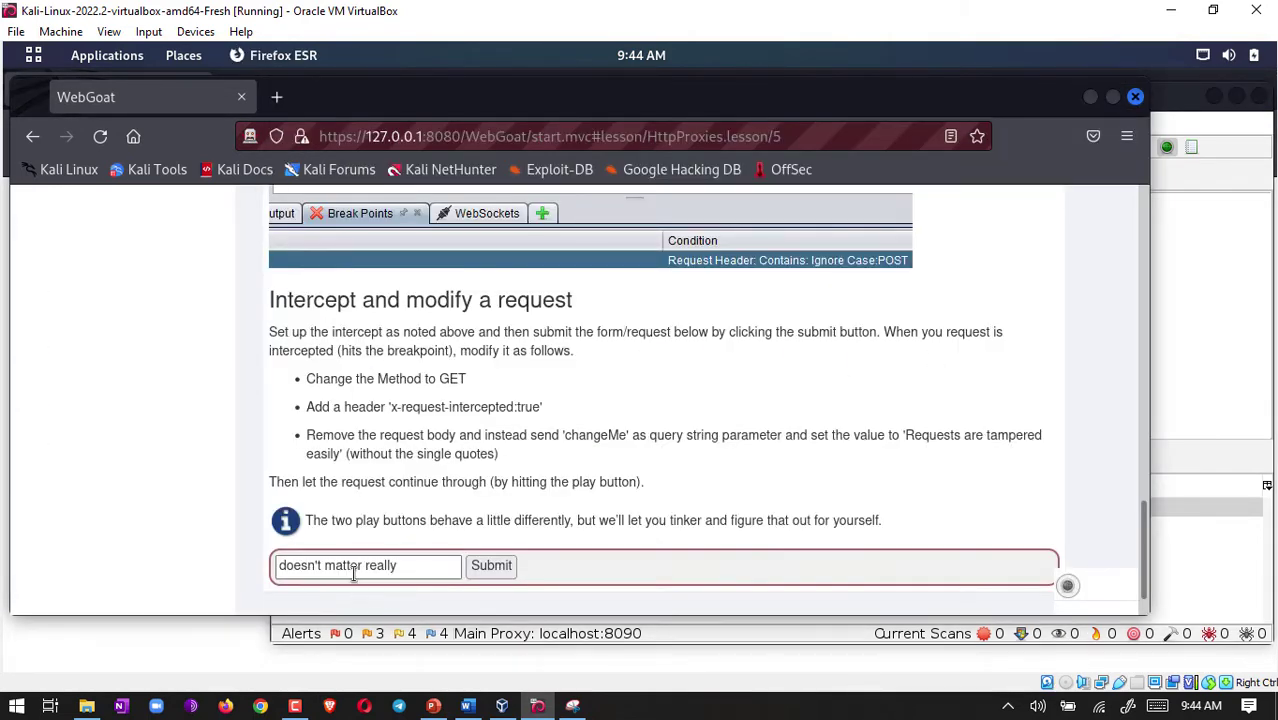
left_click(481, 567)
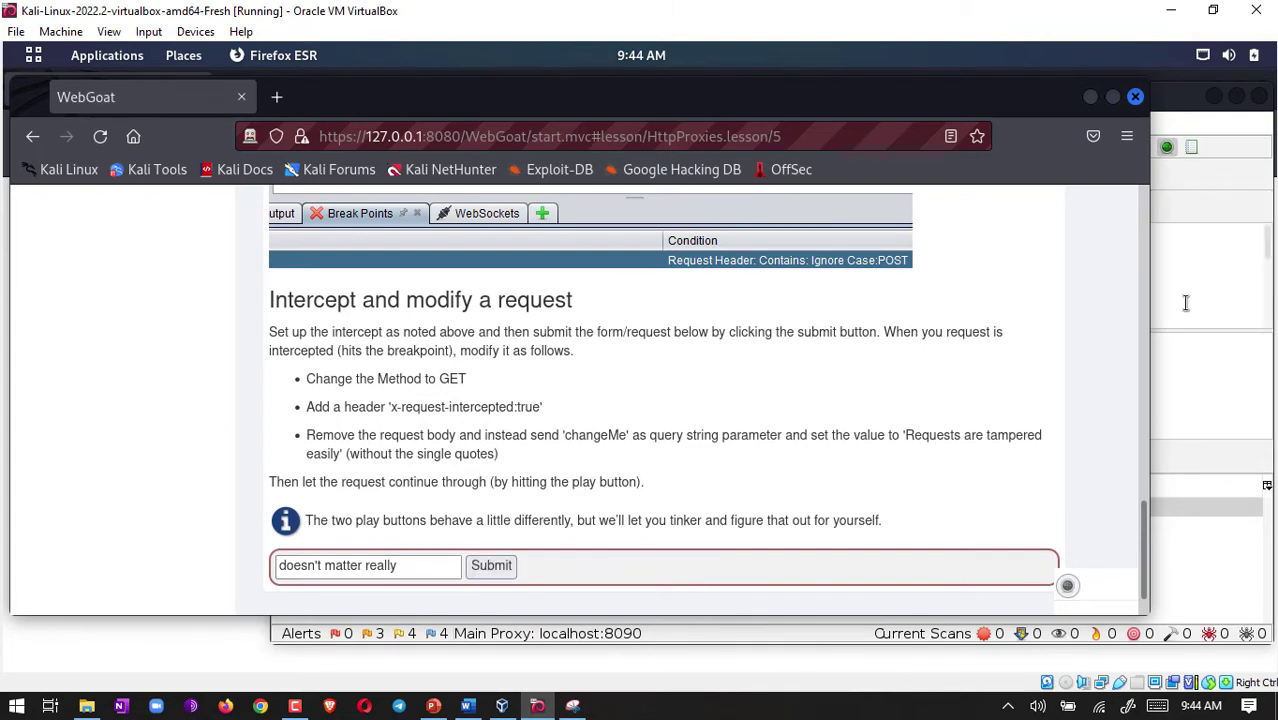
- Switch to OWASP ZAP and change the method of the intercepted request to GET
left_click(1193, 268)
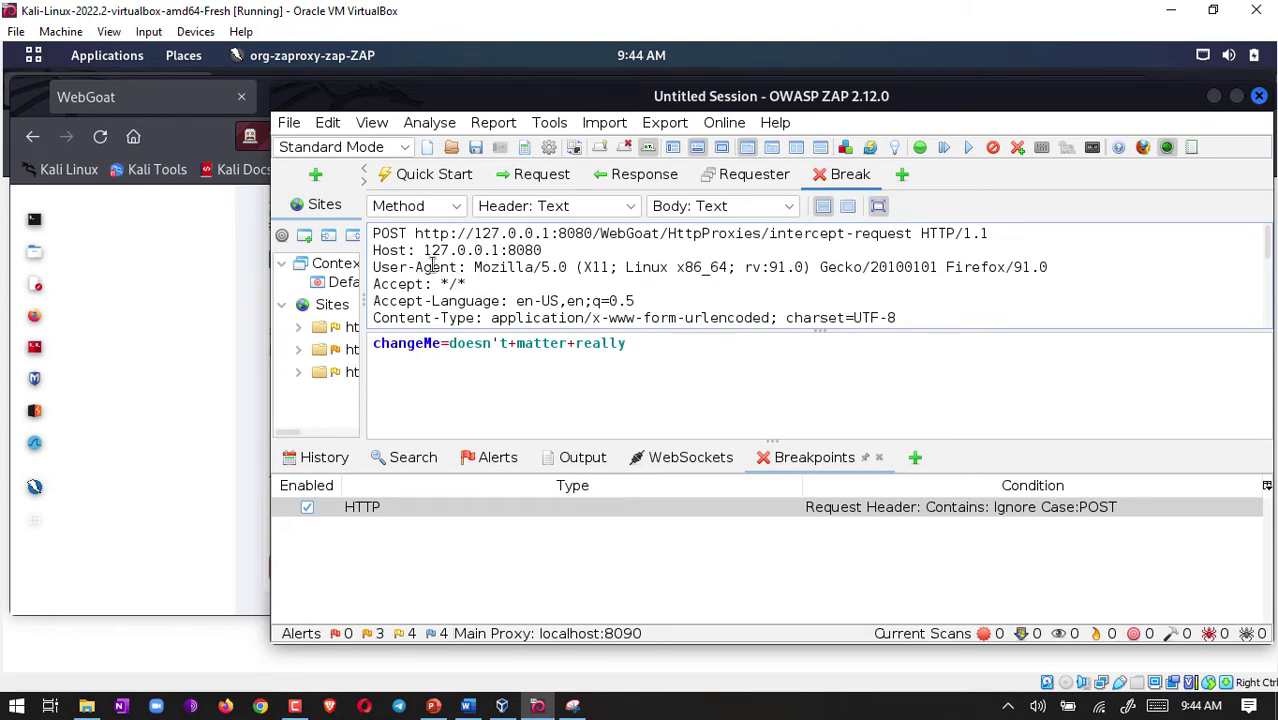
left_click_drag(408, 232, 373, 231)
type("GET")
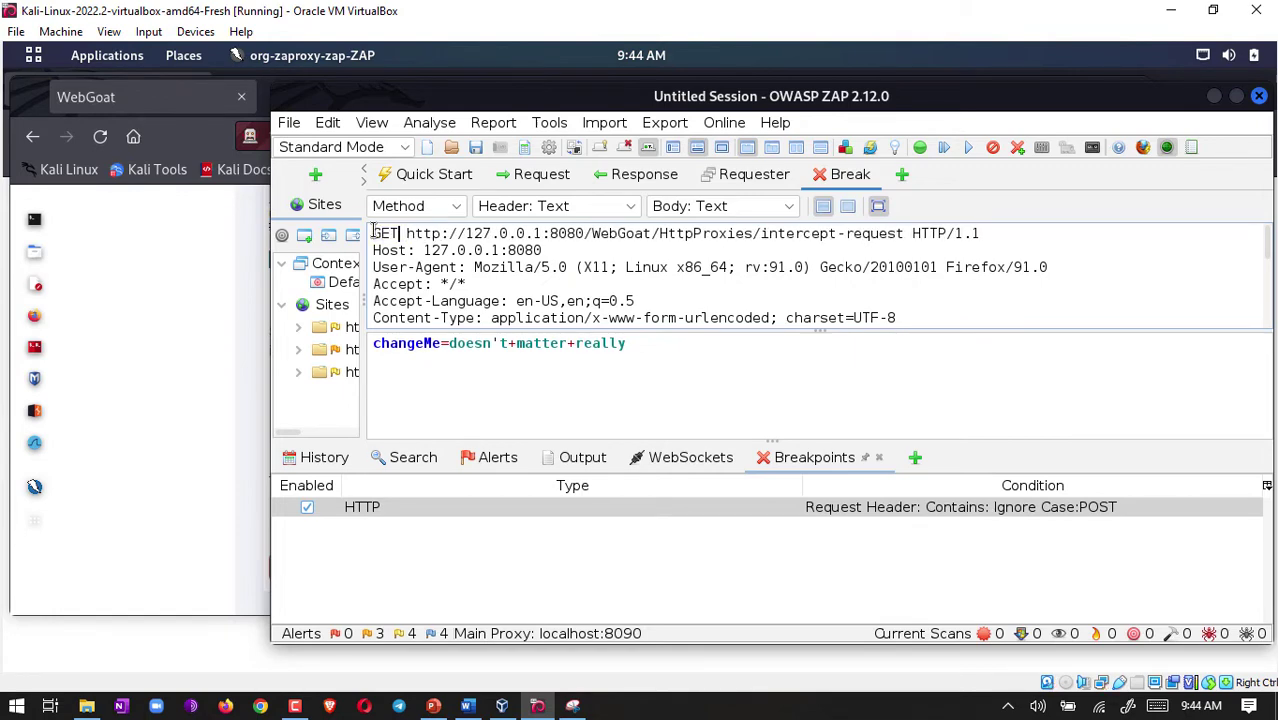
- Copy the header x-request-intercepted:true from the assignment instructions in the browser
left_click(249, 262)
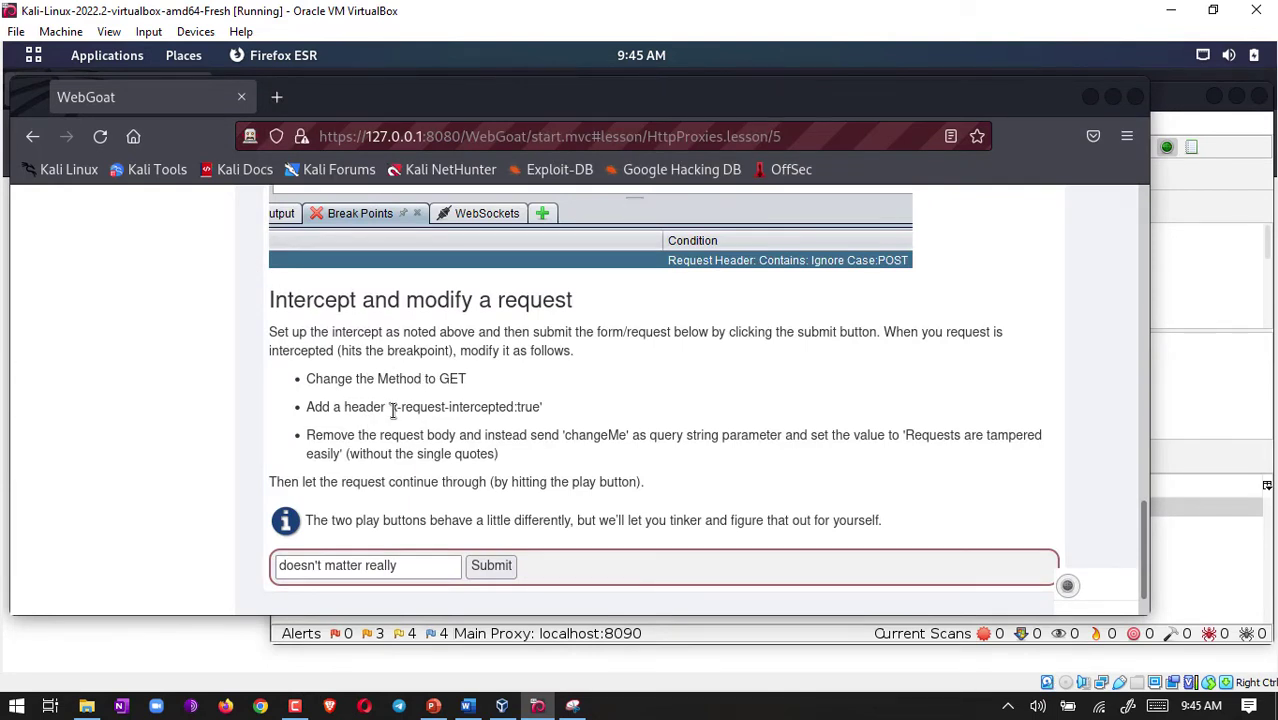
left_click_drag(391, 408, 532, 410)
right_click(532, 413)
left_click(575, 425)
- In OWASP ZAP, add the header x-request-intercepted:true on a new line below the GET line of the intercepted request
left_click(1193, 278)
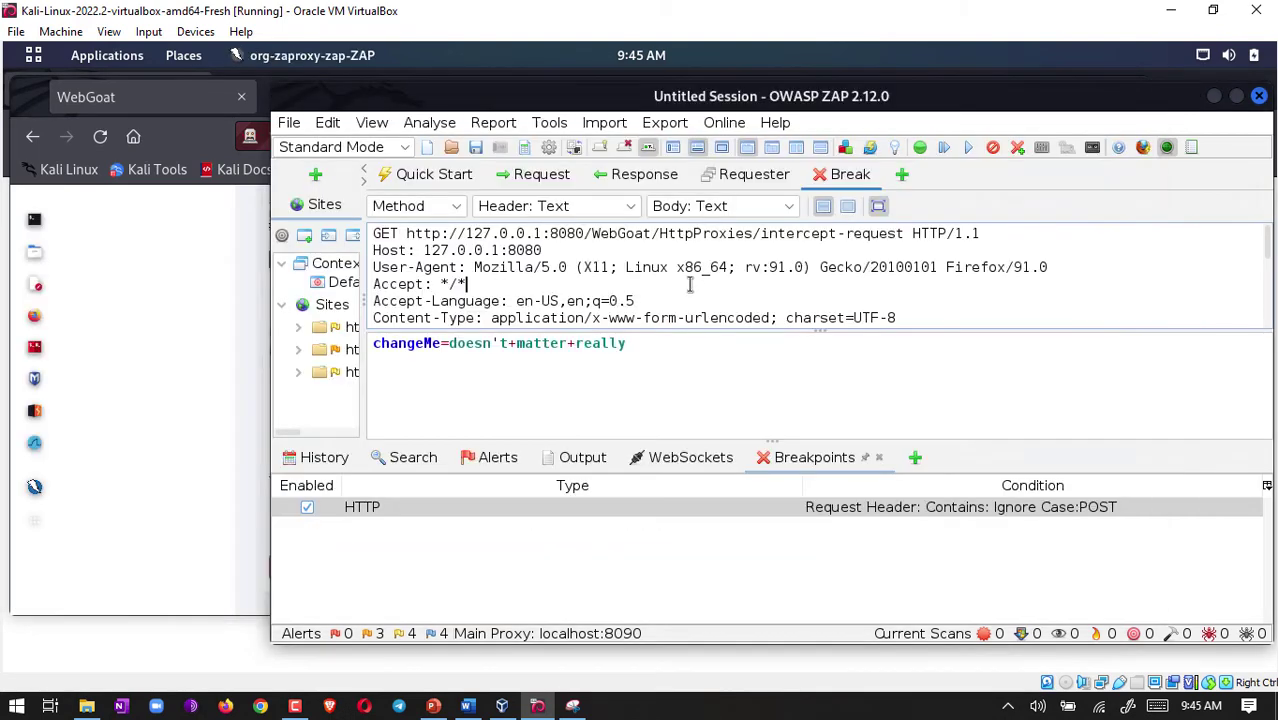
left_click(981, 233)
key("Return")
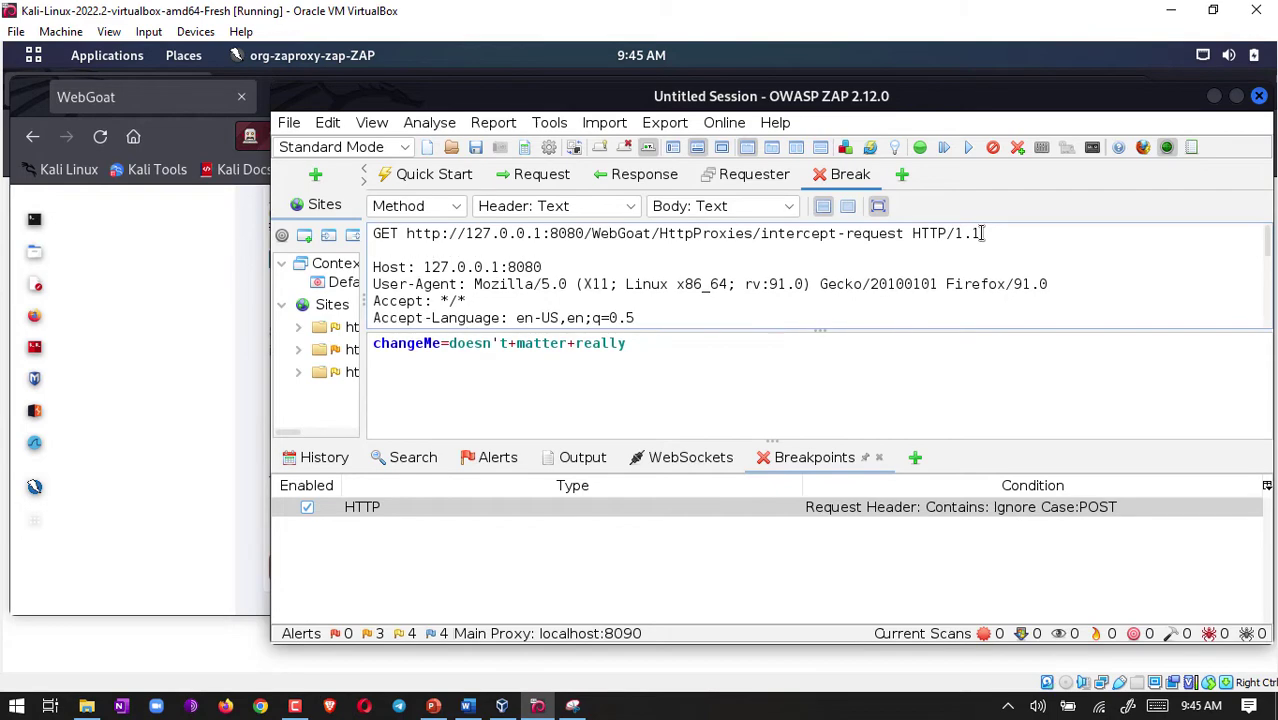
right_click(442, 246)
left_click(505, 485)
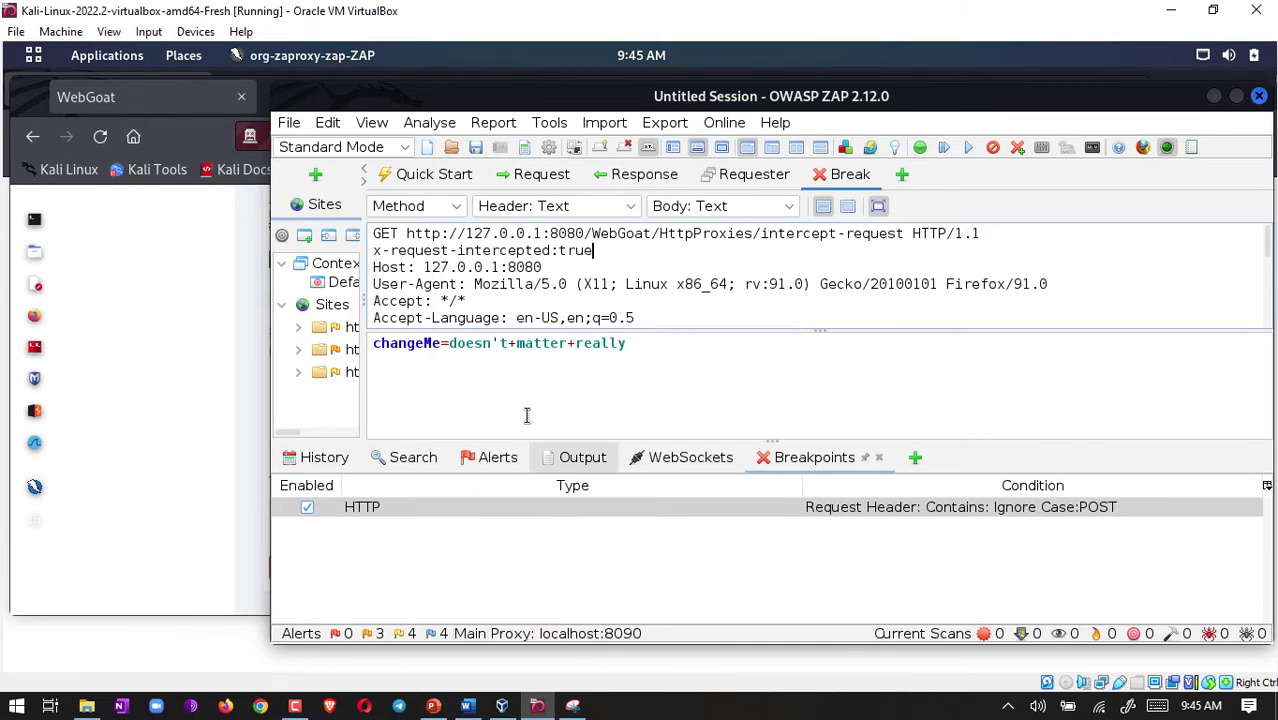
- Copy the parameter value "Requests are tampered easily" from the assignment instructions in the browser, without the single quotes
left_click(251, 453)
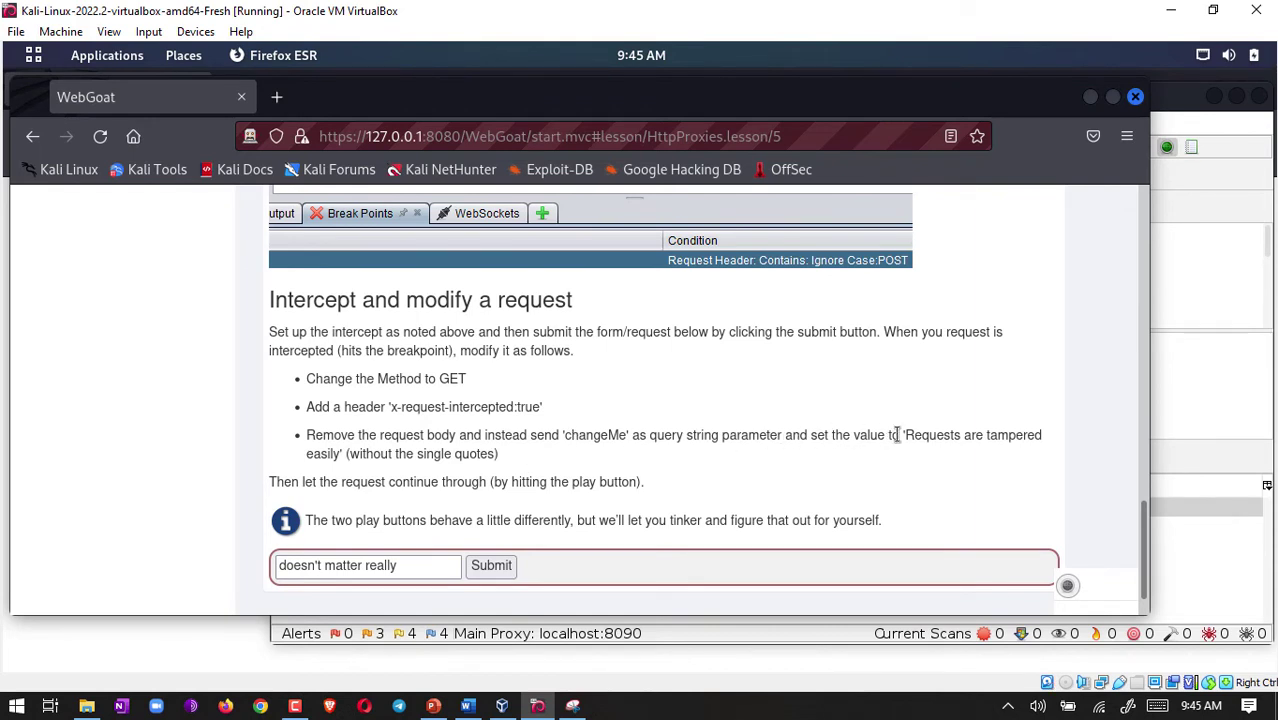
left_click_drag(908, 435, 1010, 440)
left_click_drag(760, 452, 494, 441)
left_click_drag(372, 459, 341, 456)
right_click(338, 457)
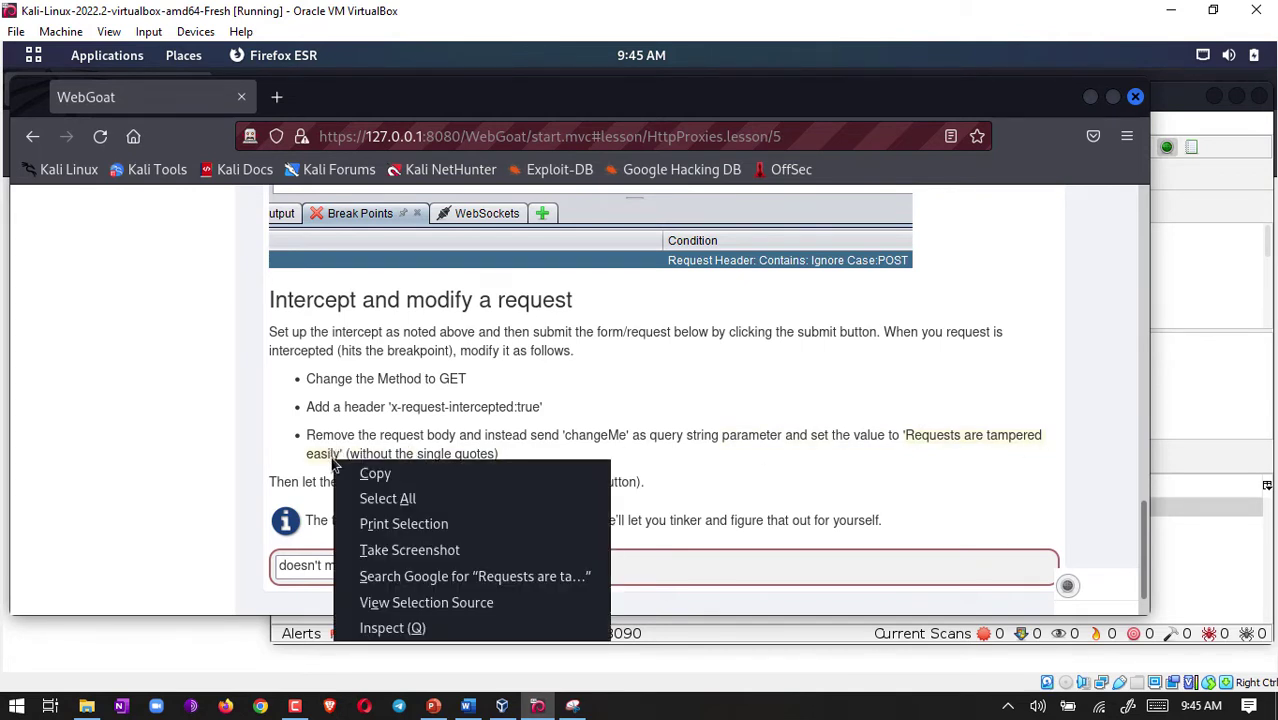
left_click(362, 476)
- In OWASP ZAP, replace the changeMe value in the intercepted request's body with "Requests are tampered easily"
left_click(1184, 225)
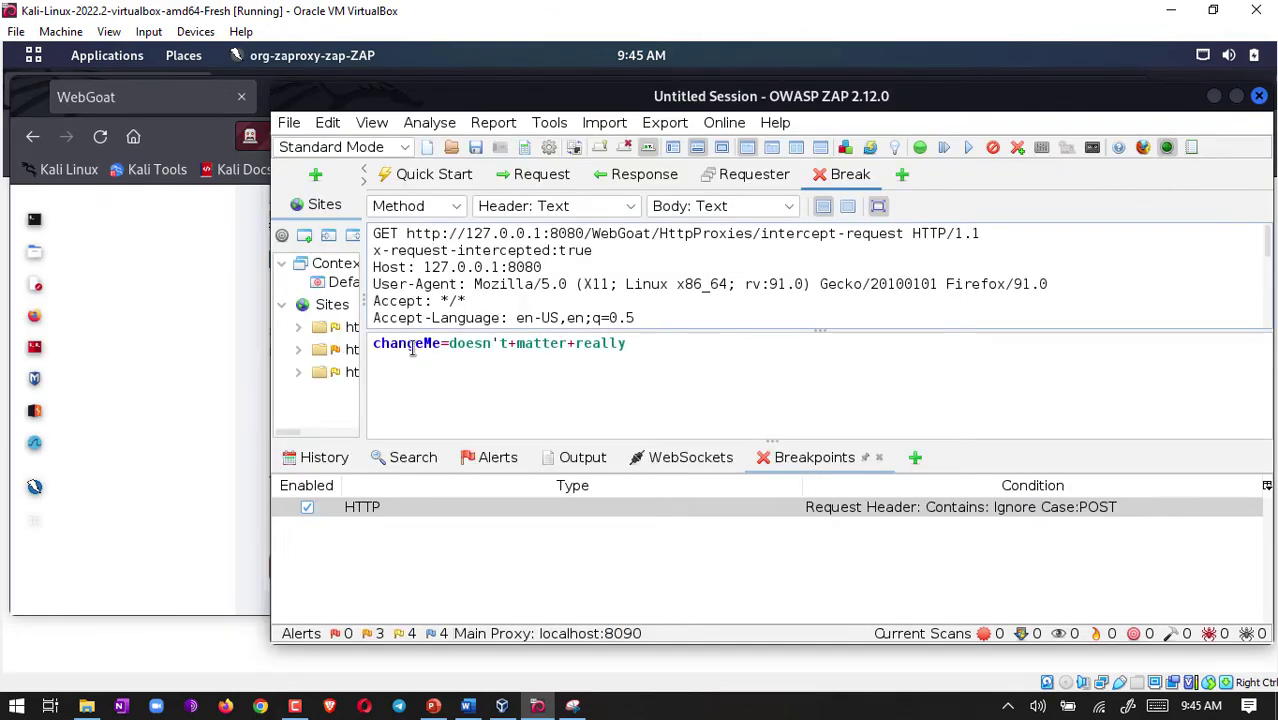
left_click_drag(450, 344, 634, 344)
right_click(607, 345)
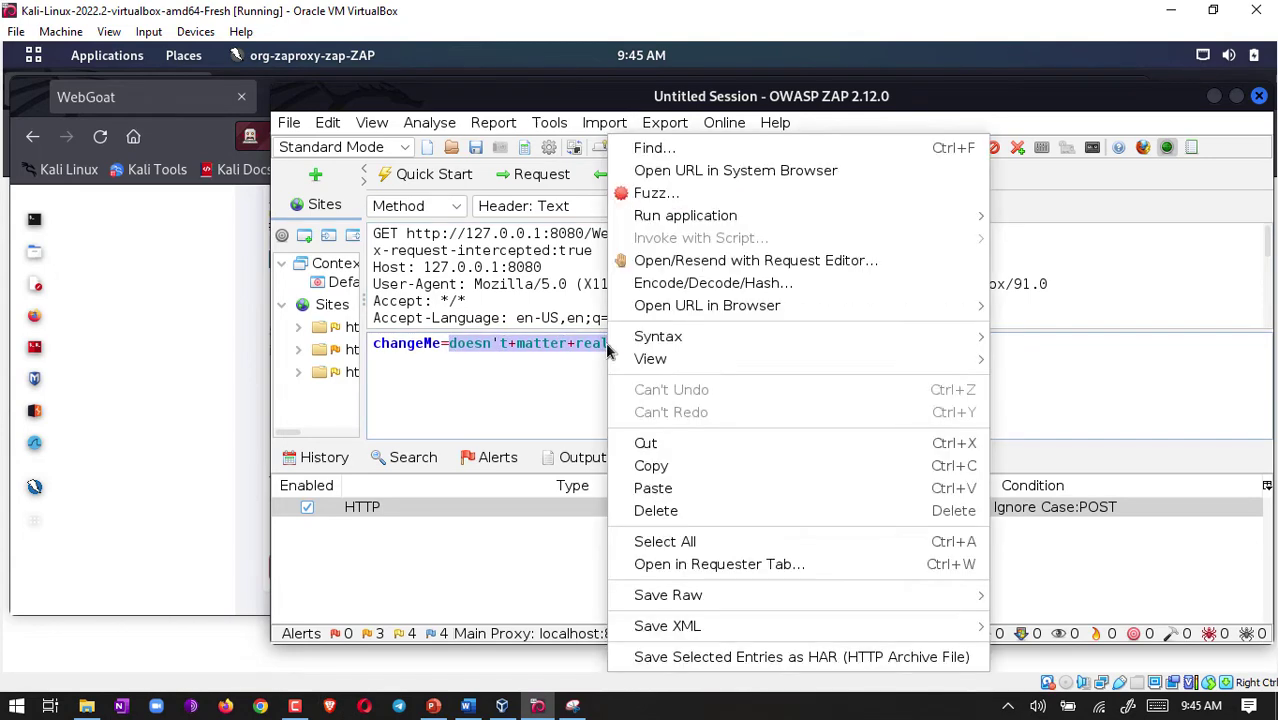
left_click(652, 489)
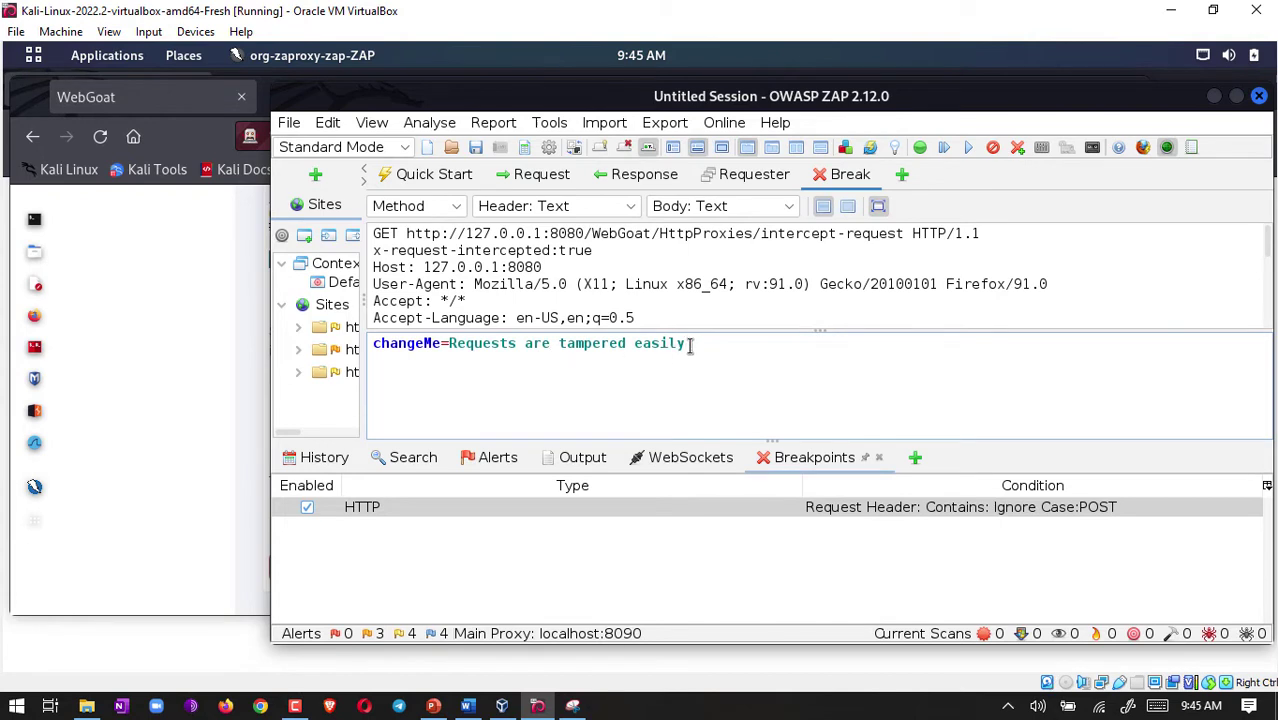
- Move the changeMe parameter from the request body to the end of the intercept-request URL as a query string starting with ?
left_click_drag(689, 343, 385, 345)
right_click(386, 345)
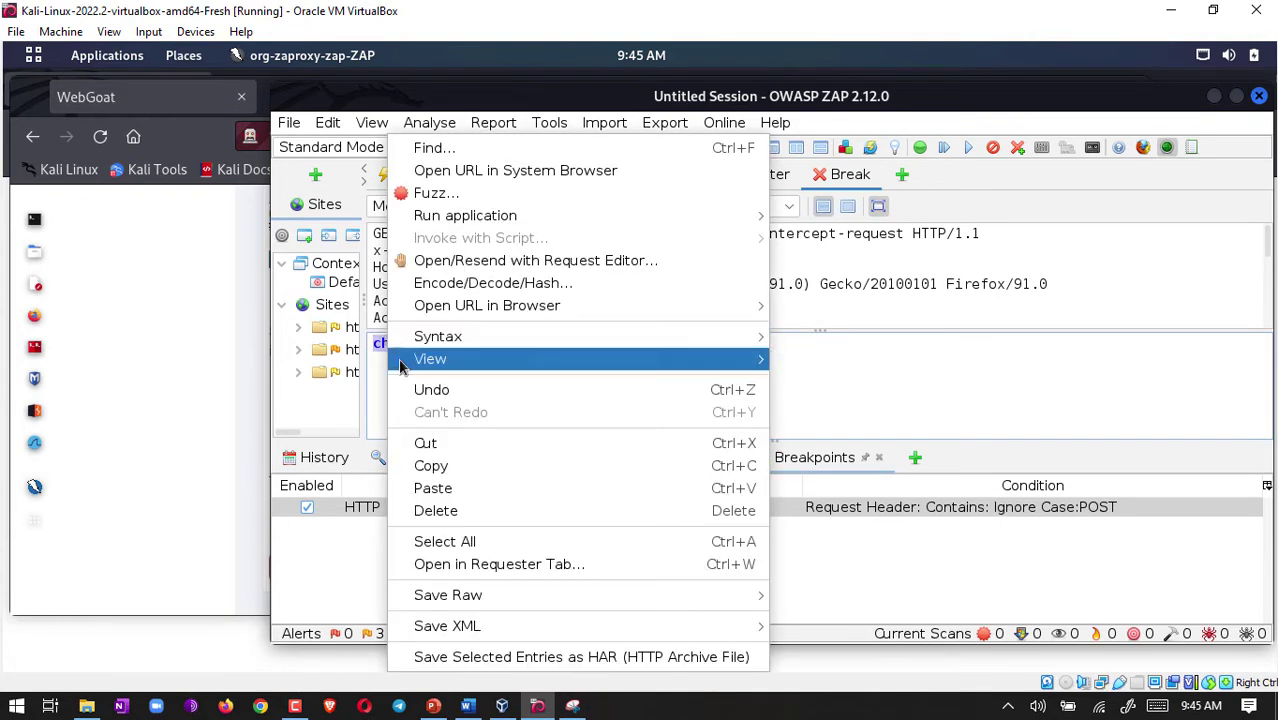
left_click(426, 444)
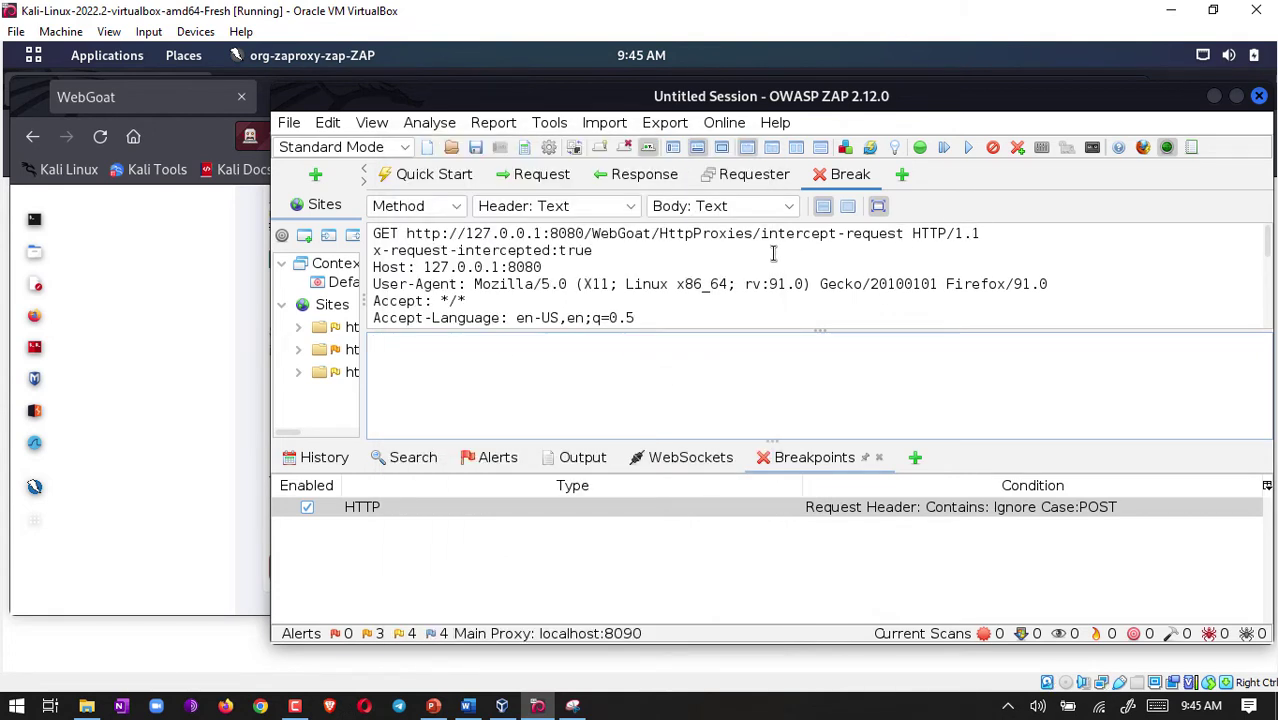
left_click(906, 233)
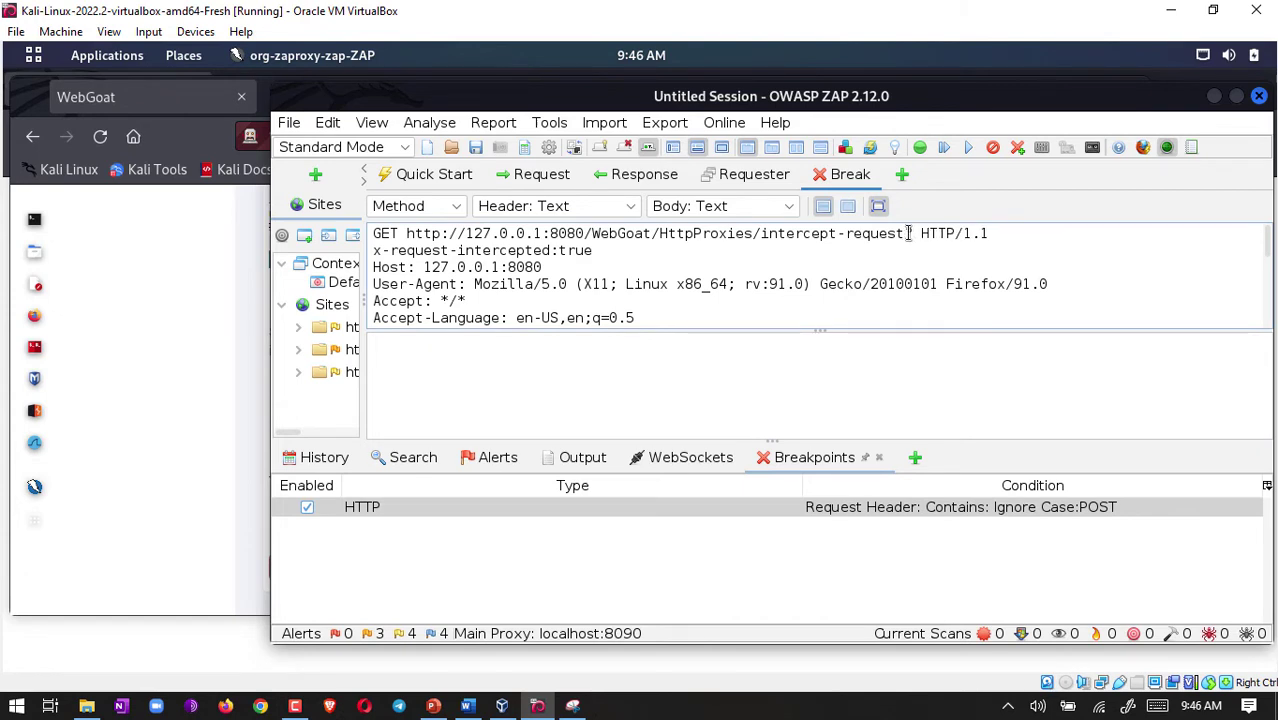
key("ctrl+v")
key("BackSpace")
type("?")
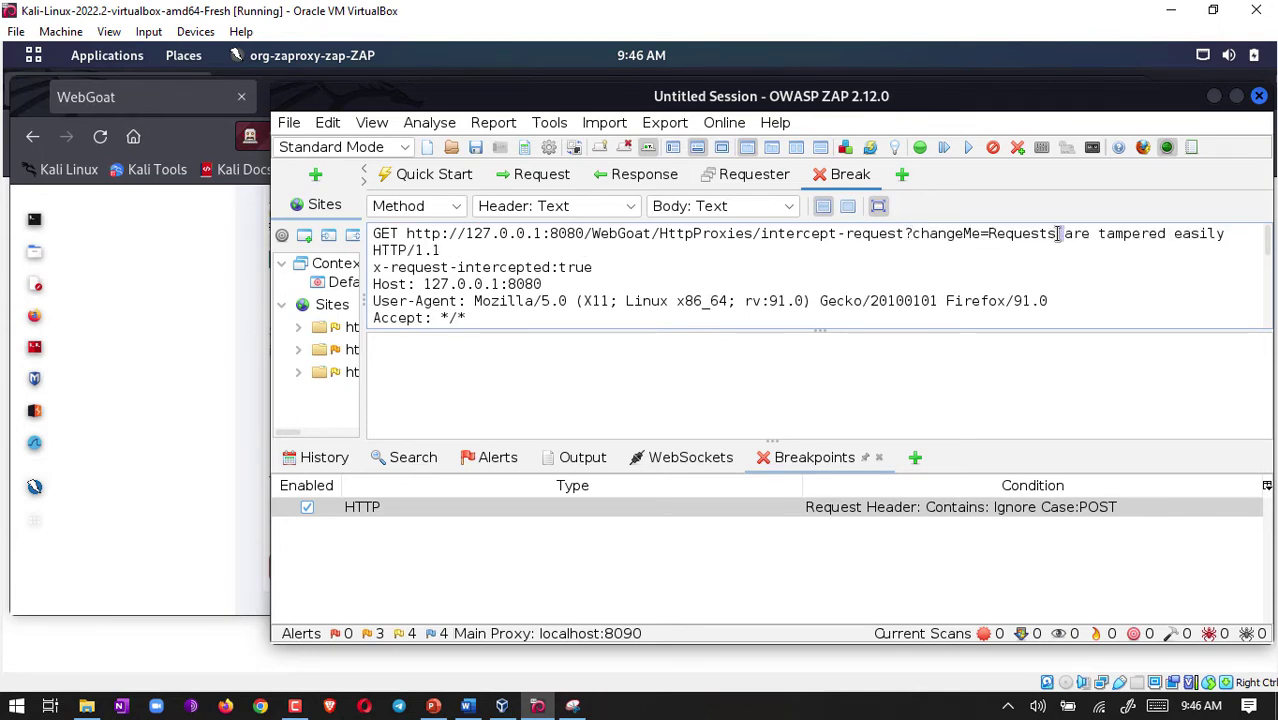
- Replace the spaces in the changeMe query value with + and let the intercepted request continue
left_click(1057, 233)
key("Delete")
type("+")
left_click(945, 148)
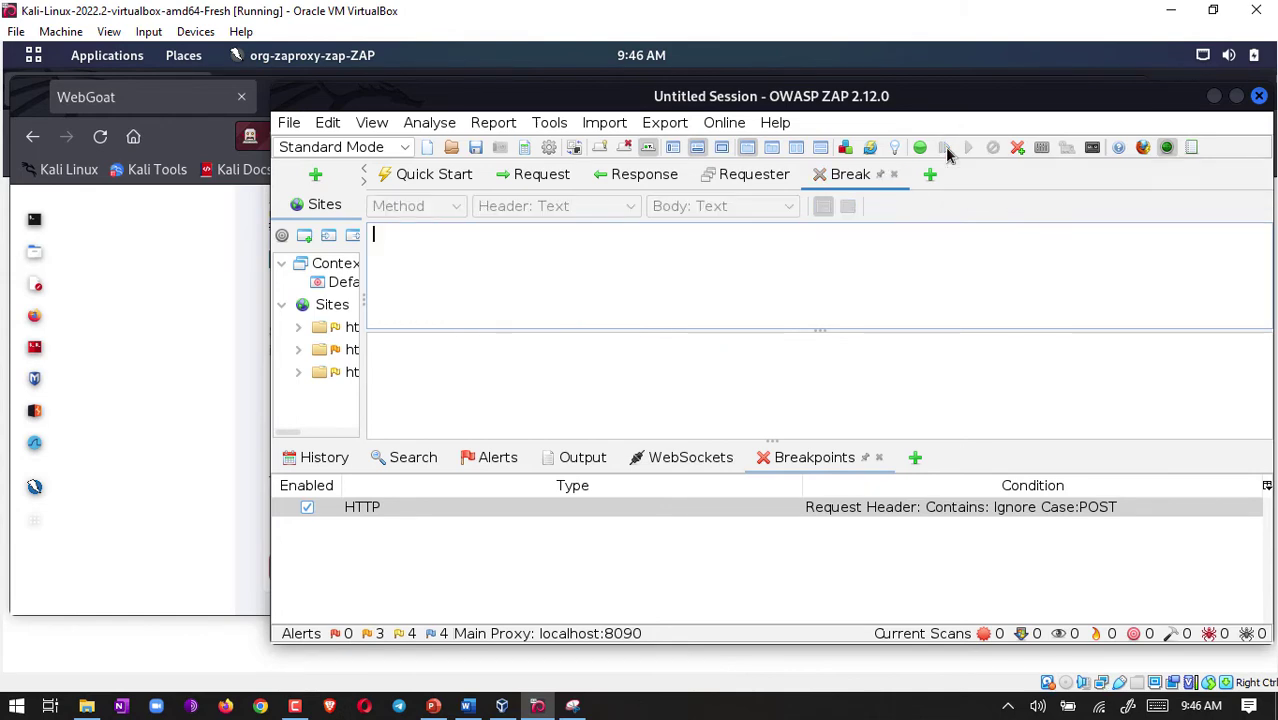
- Check the assignment's result in the browser and open page 7 of the lesson to read about "Edit and resend" in ZAP
left_click(252, 305)
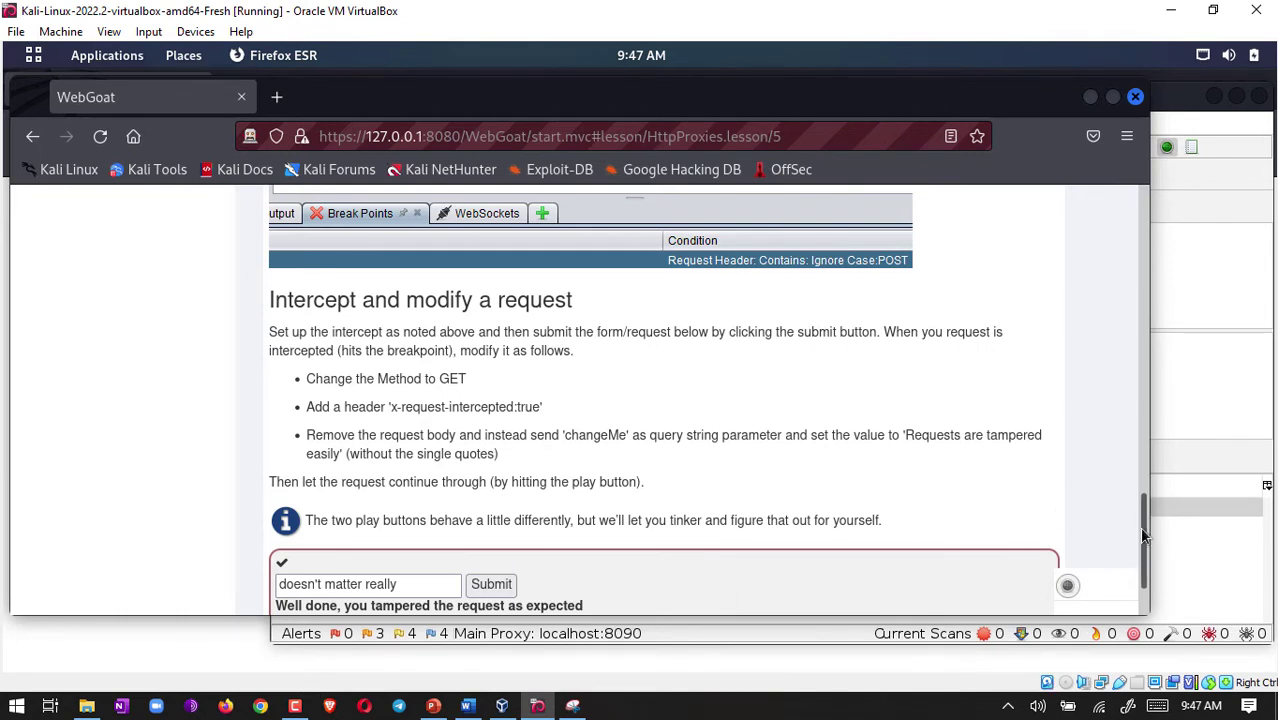
scroll(638, 380, "up", 15)
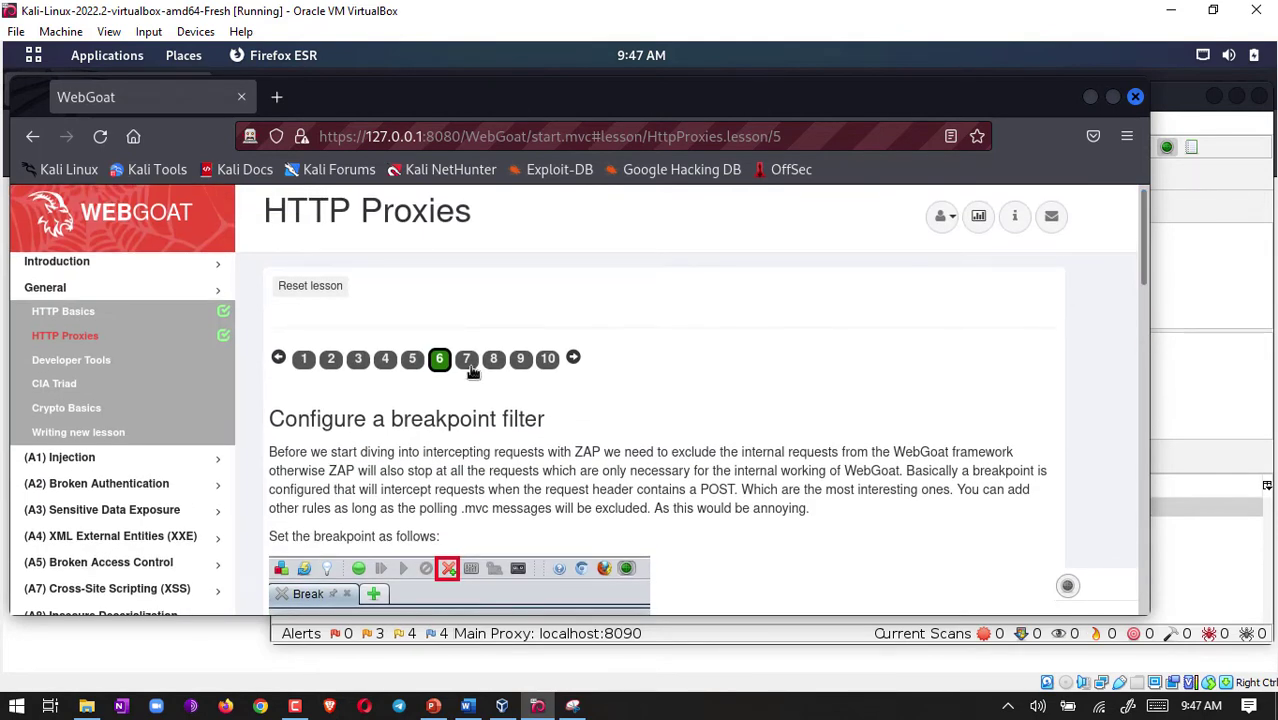
left_click(466, 362)
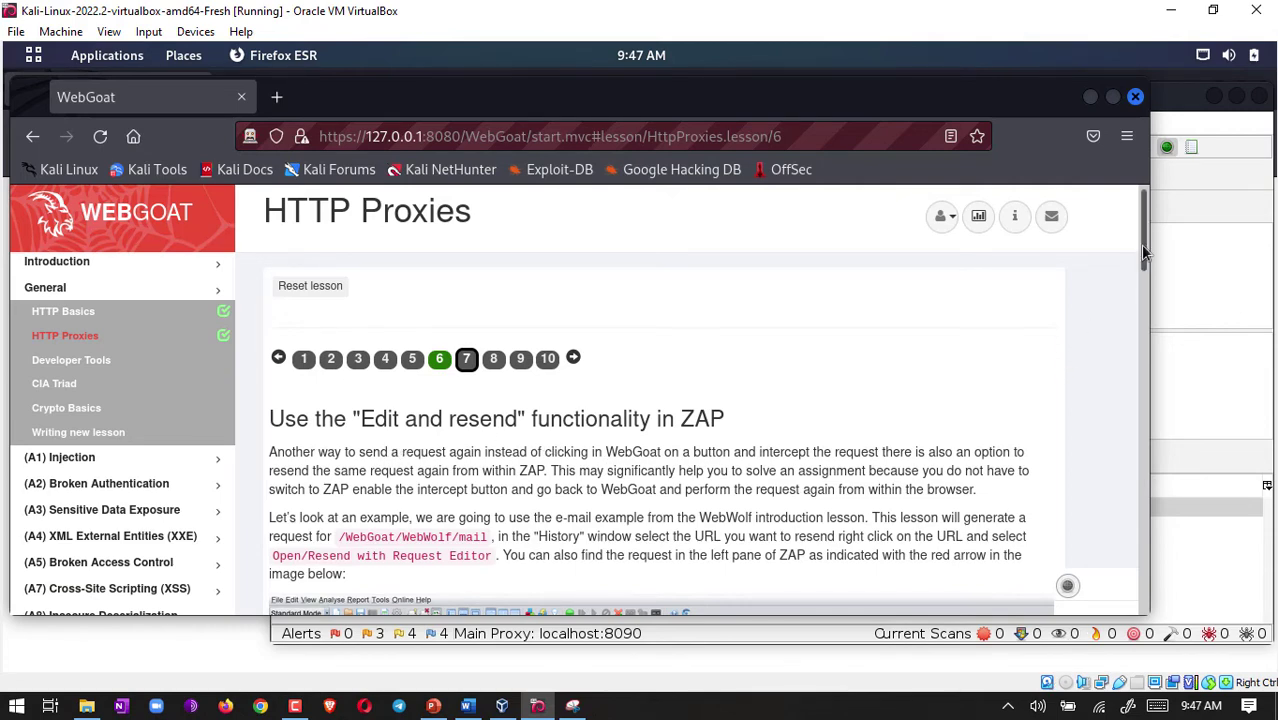
left_click_drag(1142, 260, 1146, 377)
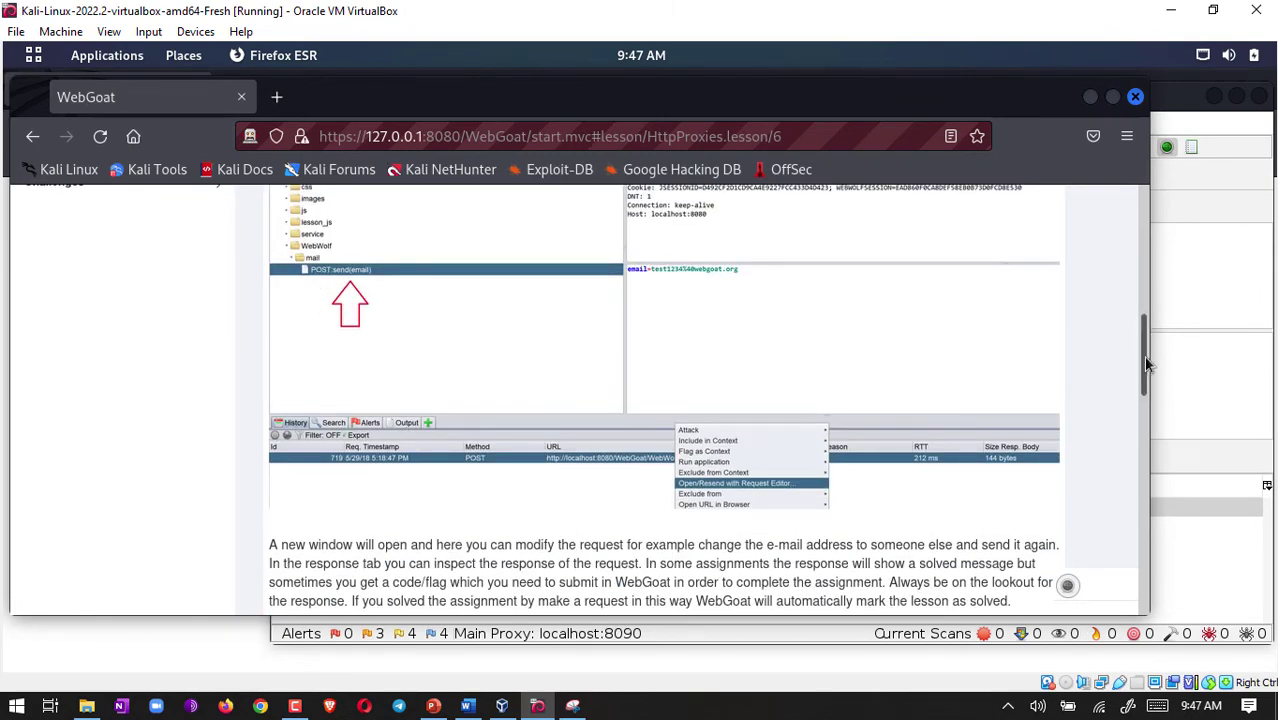
- Open page 8 of the HTTP Proxies lesson and read how to proxy HTTPS through ZAP and export its certificate
left_click_drag(1146, 365, 1136, 265)
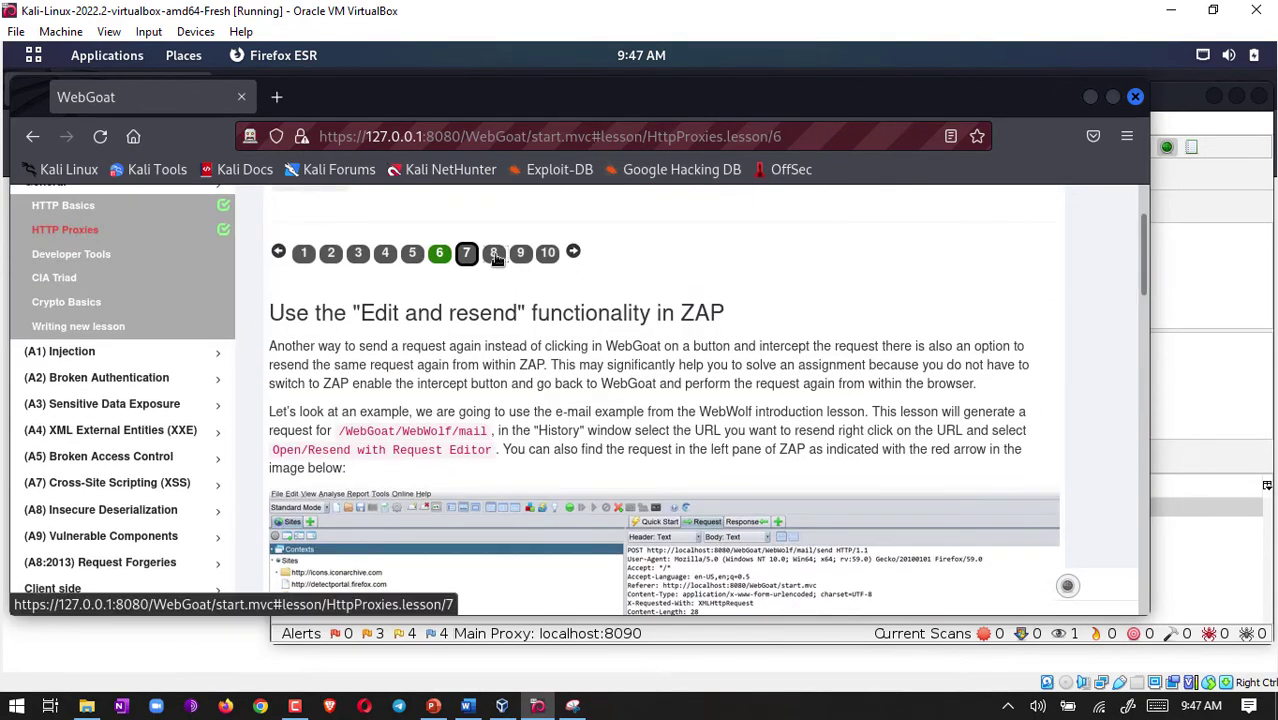
left_click(494, 254)
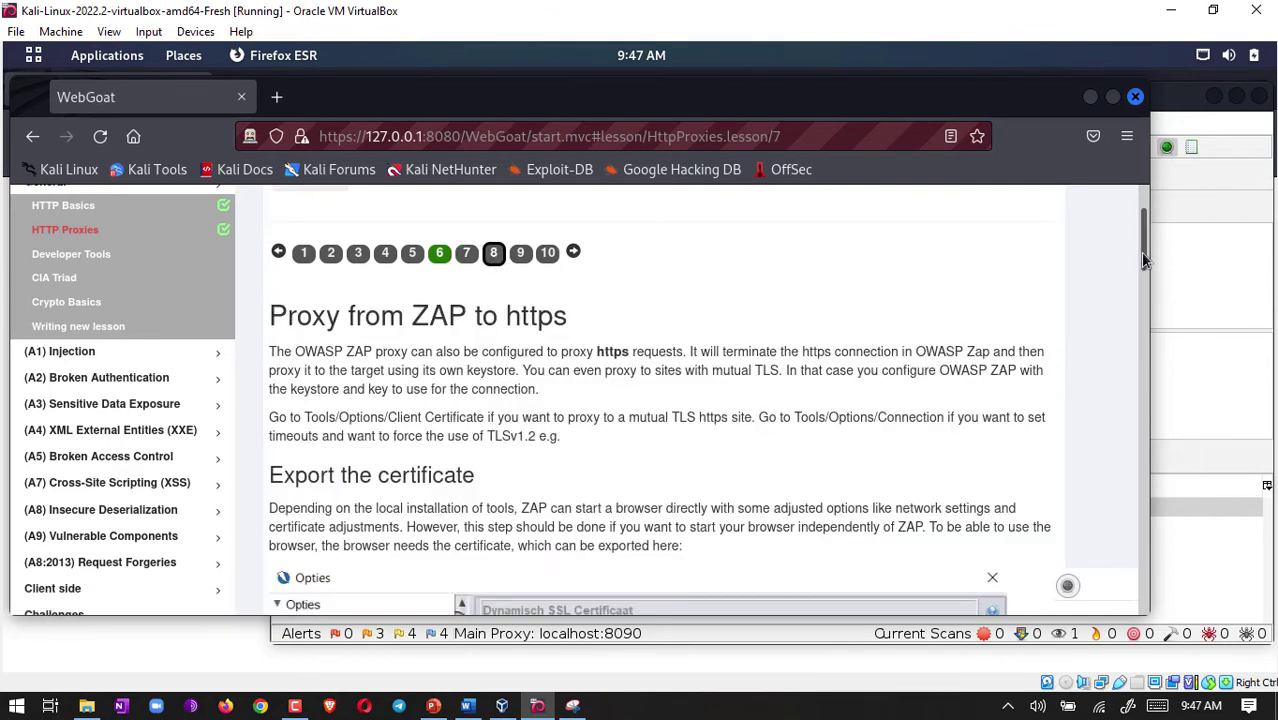
mouse_move(1145, 259)
left_mouse_down()
mouse_move(1145, 280)
mouse_move(1145, 262)
left_mouse_up()
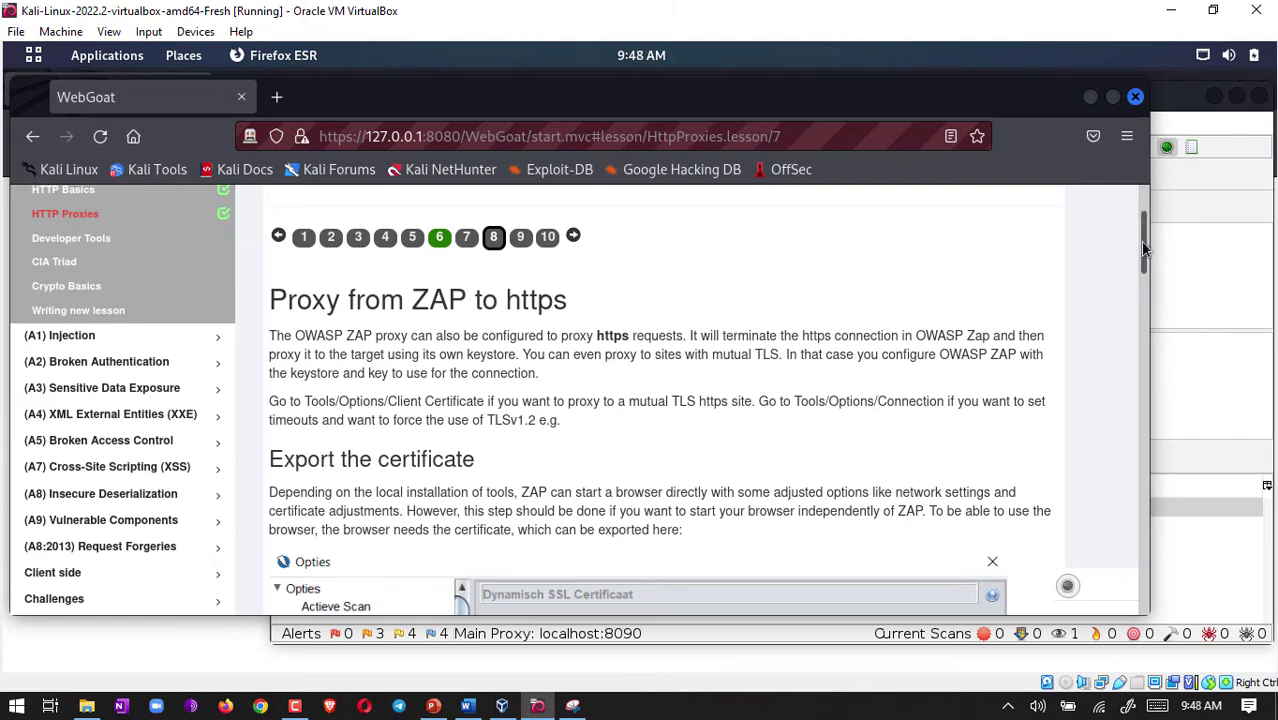
left_click_drag(1140, 241, 1146, 308)
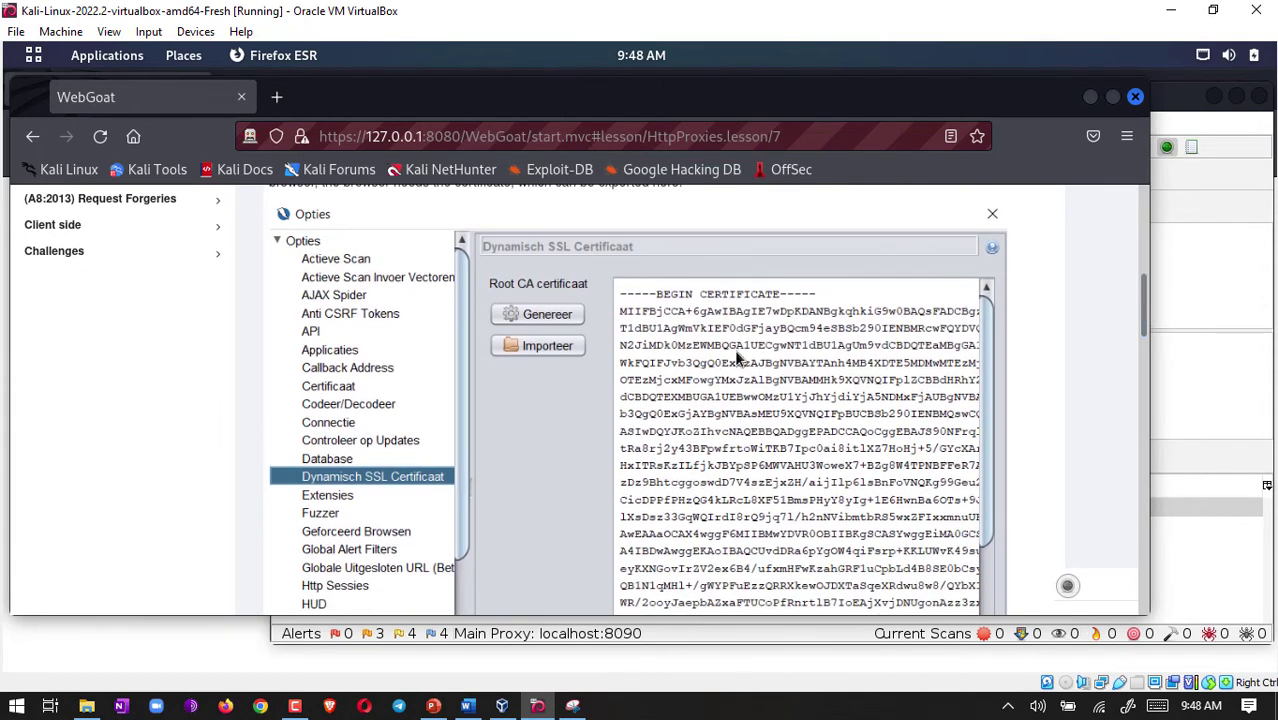
- Switch to OWASP ZAP and open the Server Certificates settings in its options
left_click(1184, 262)
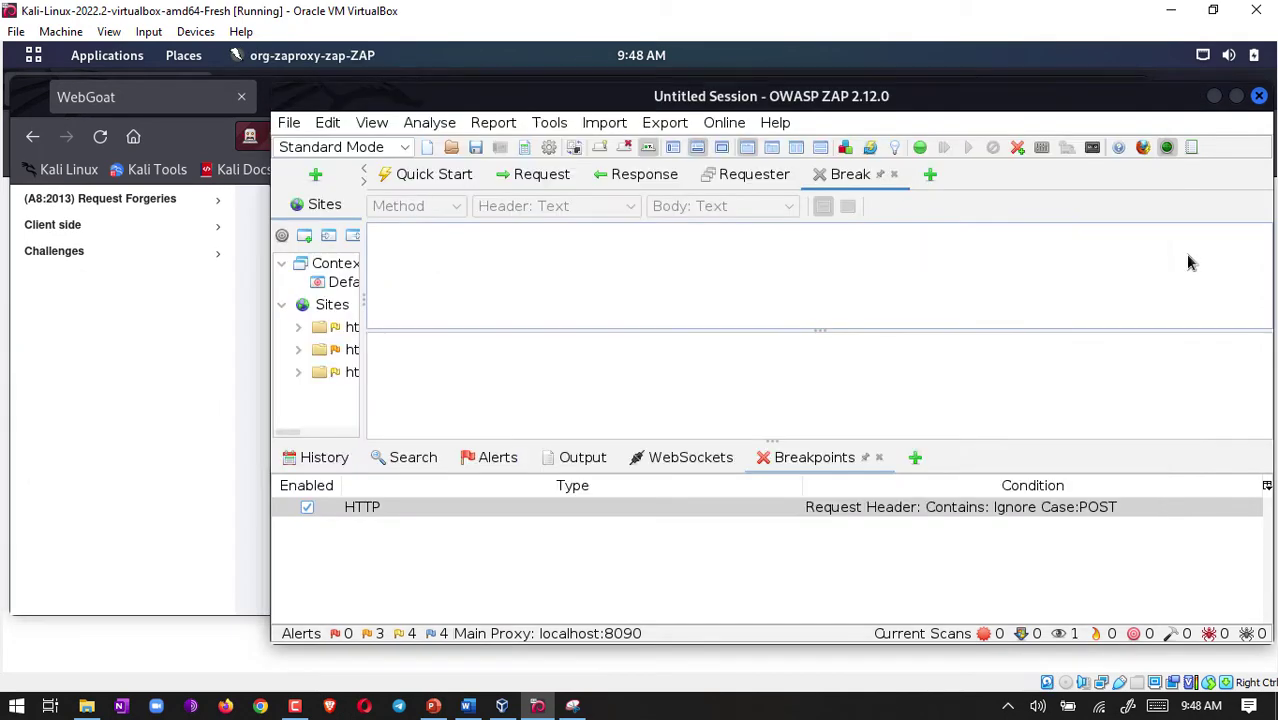
left_click(549, 123)
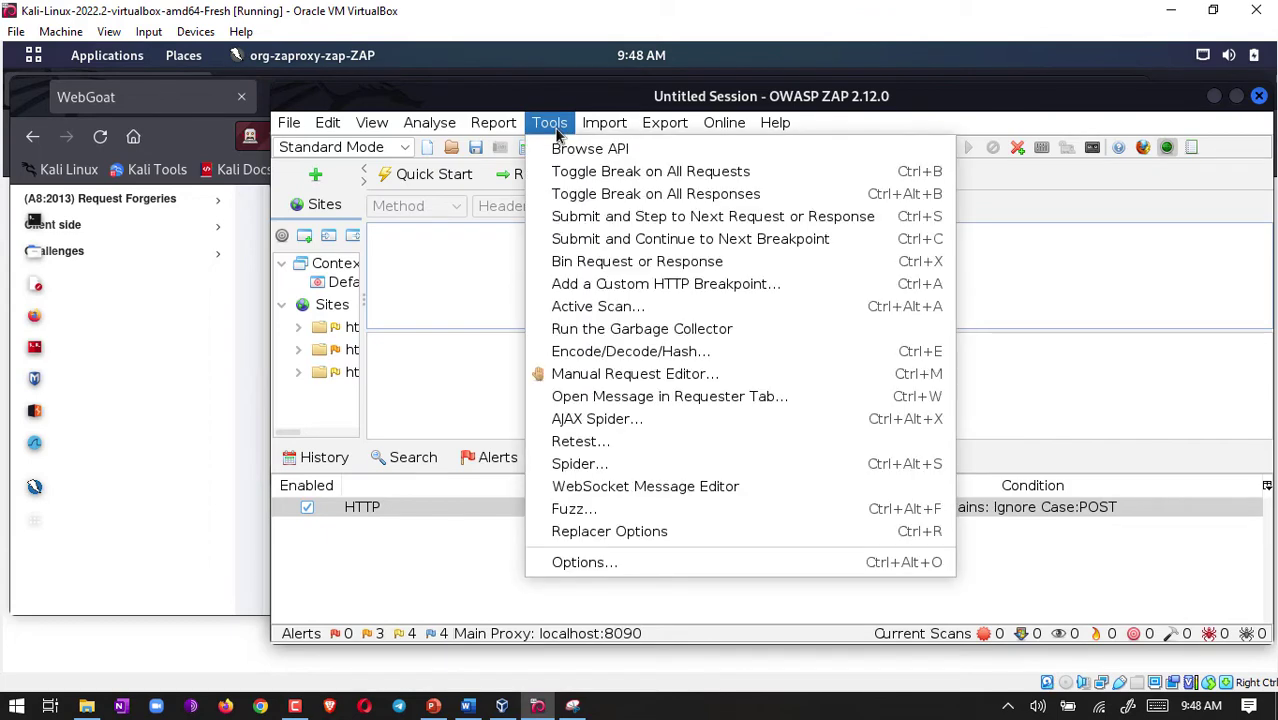
left_click(604, 561)
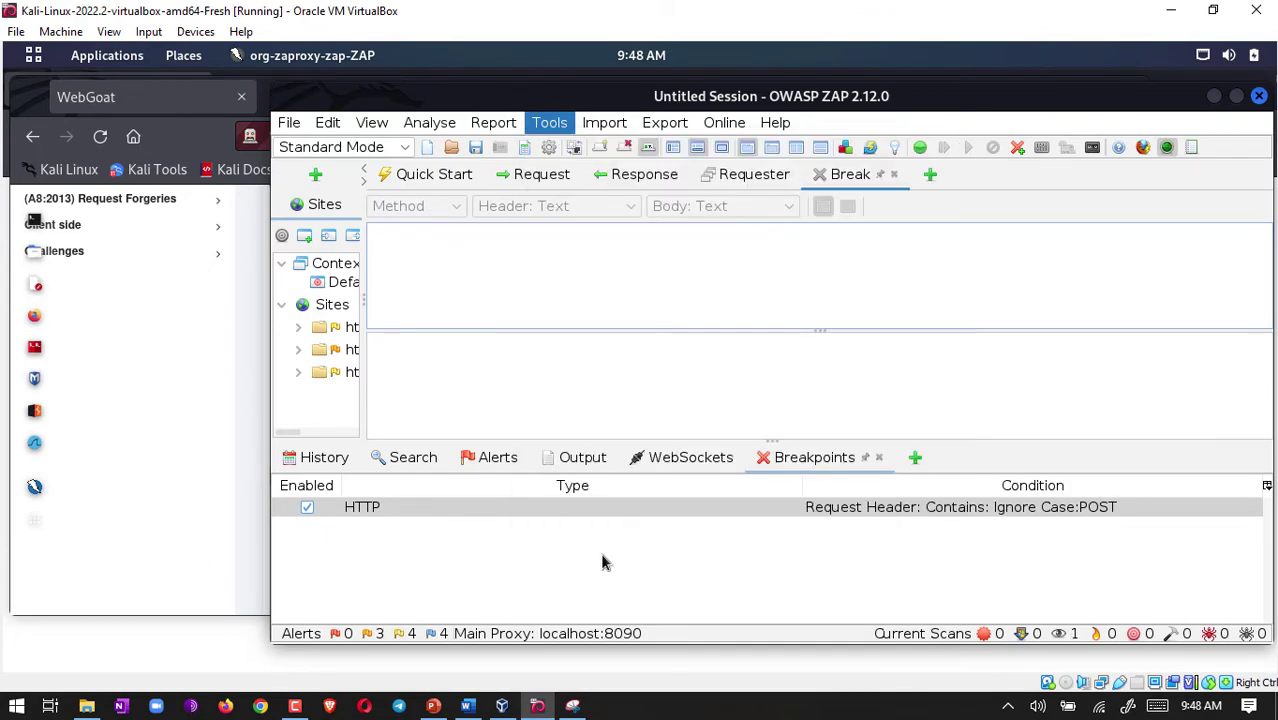
left_click_drag(601, 456, 599, 422)
scroll(515, 355, "up", 2)
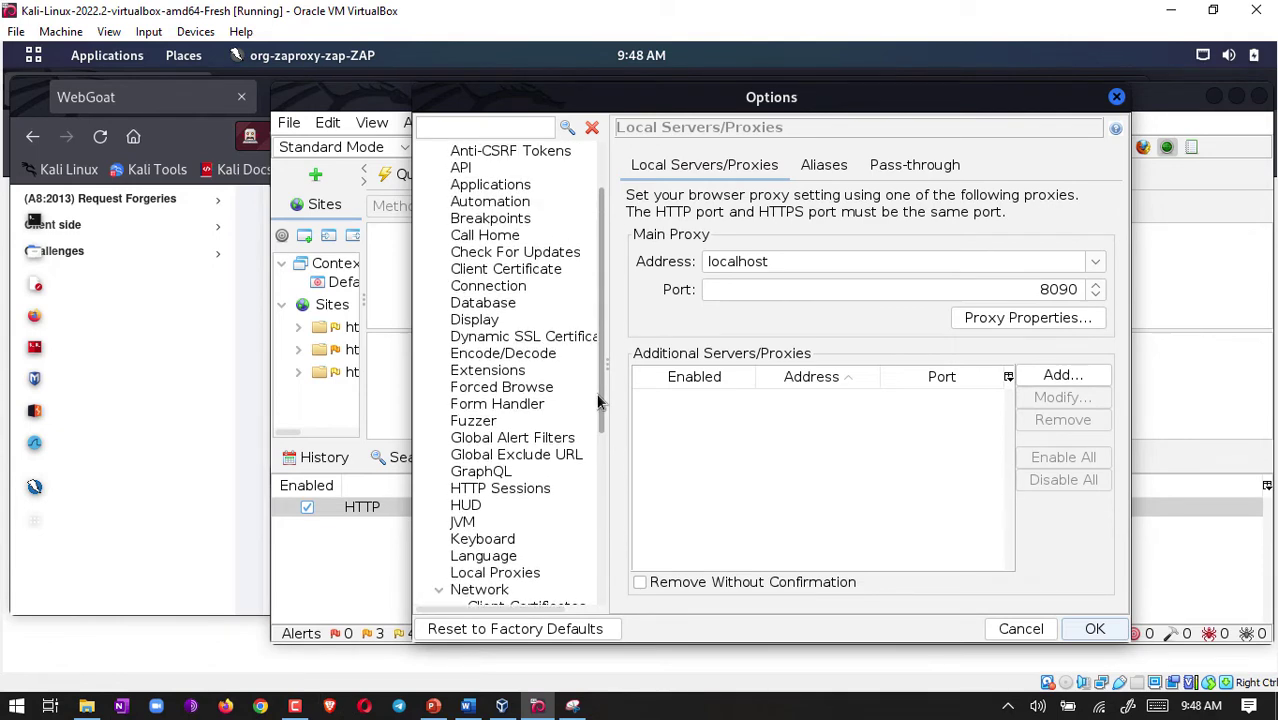
left_click(503, 340)
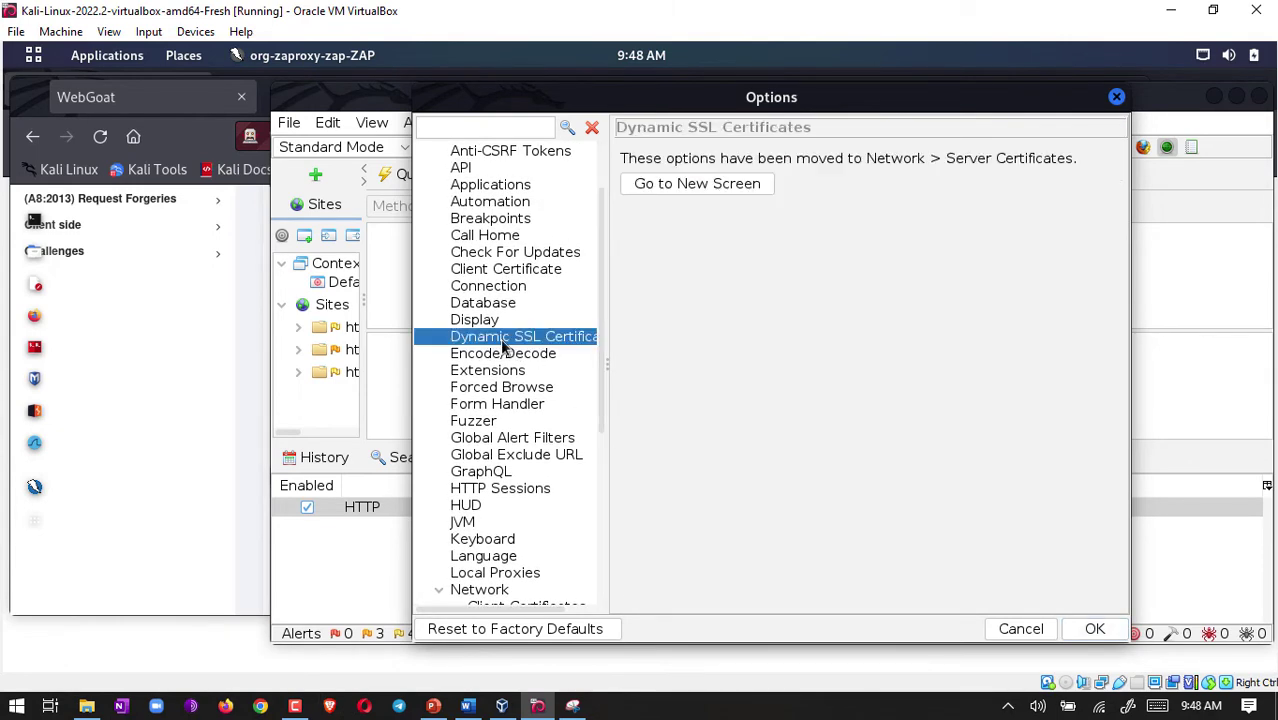
left_click(724, 186)
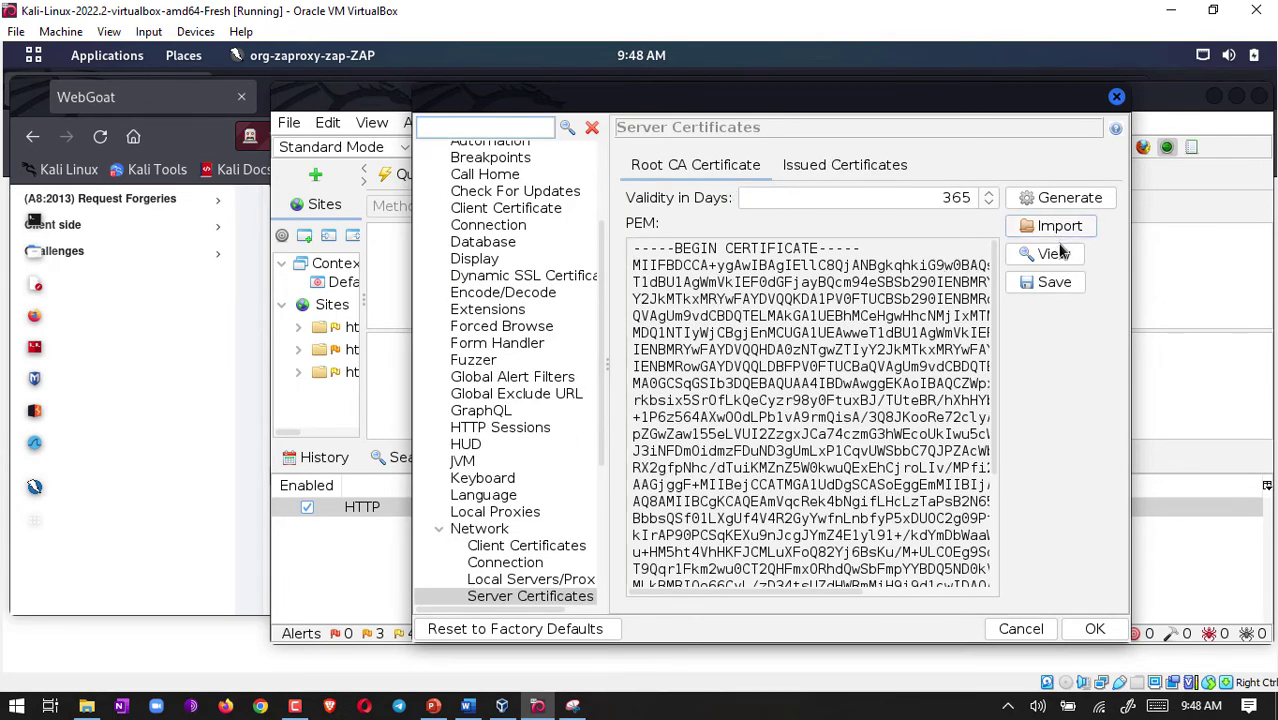
- Save ZAP's root CA certificate as owasp_zap_root_ca.cer in the Downloads folder and close the options
left_click(1055, 283)
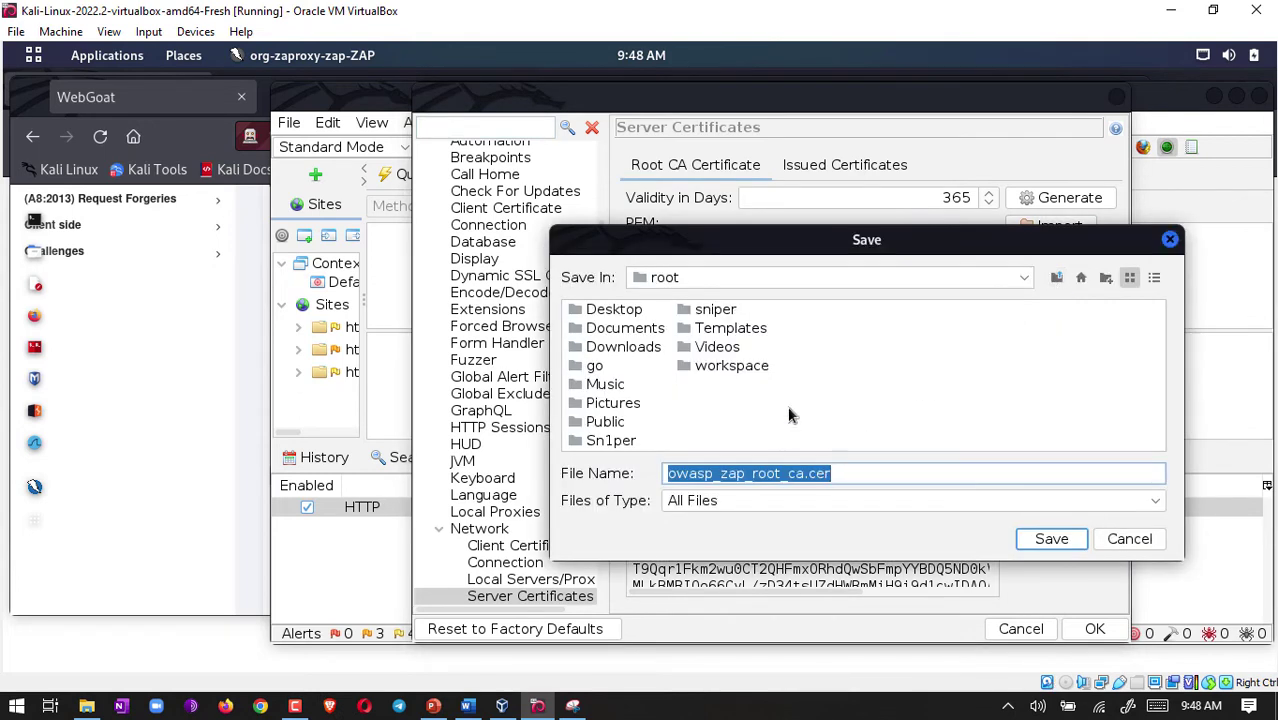
double_click(591, 346)
left_click(1050, 538)
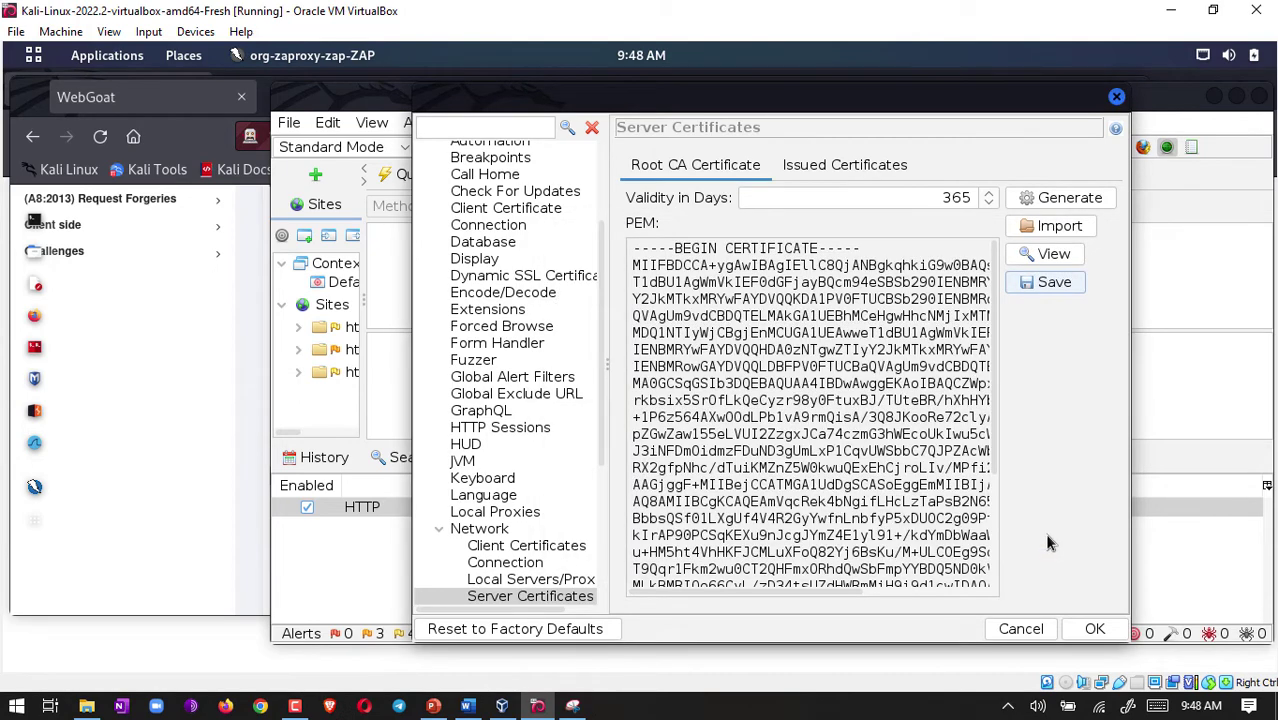
left_click(1089, 630)
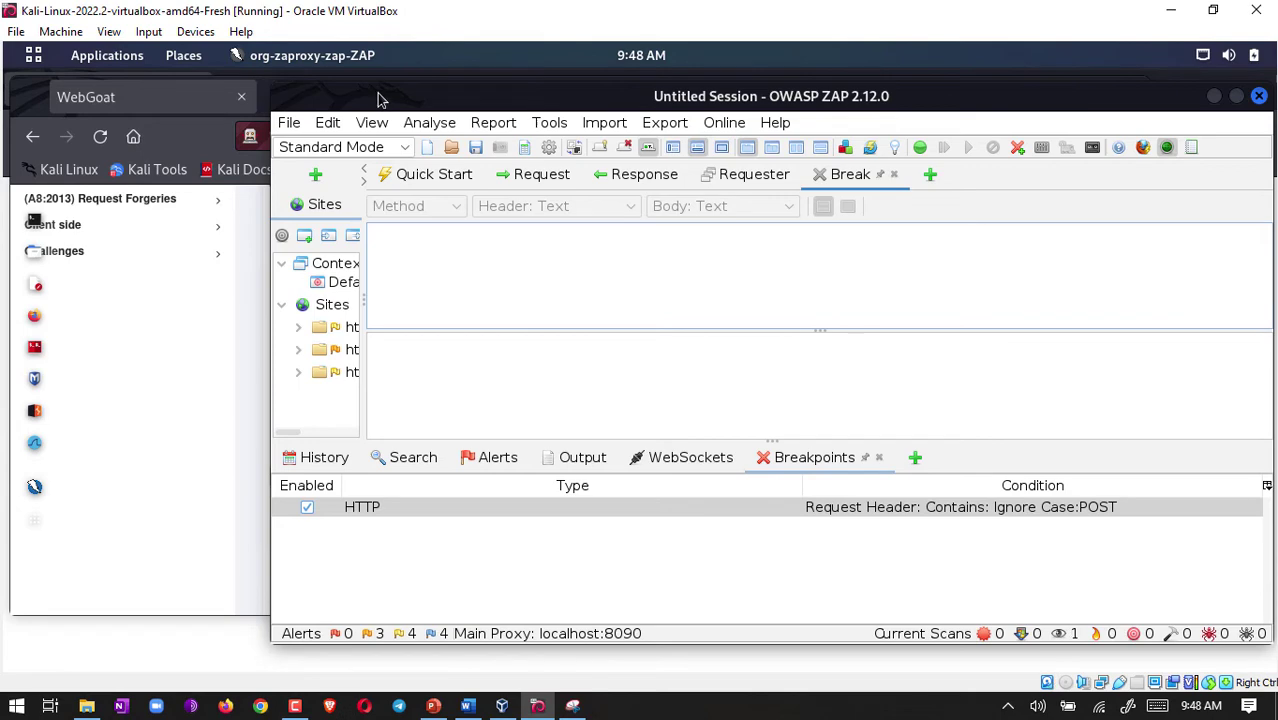
- Switch to Firefox and open the Certificate Manager from its Privacy & Security settings
left_click(176, 128)
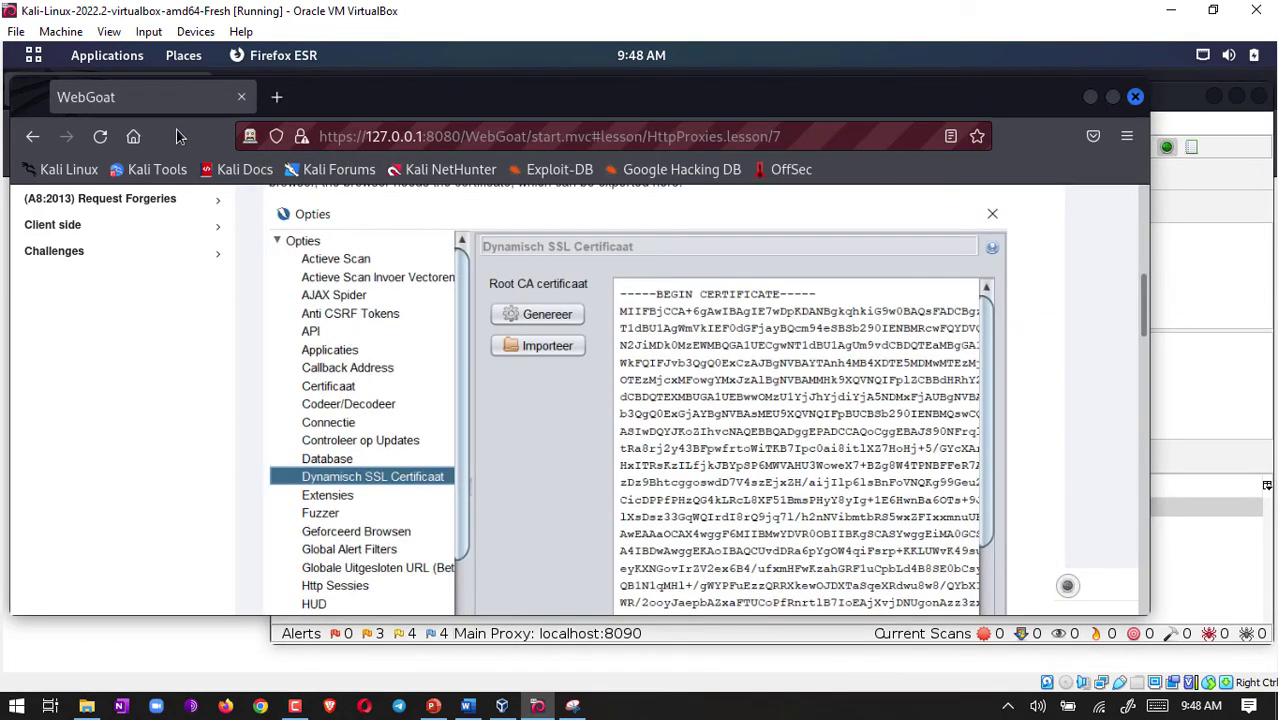
left_click(1127, 137)
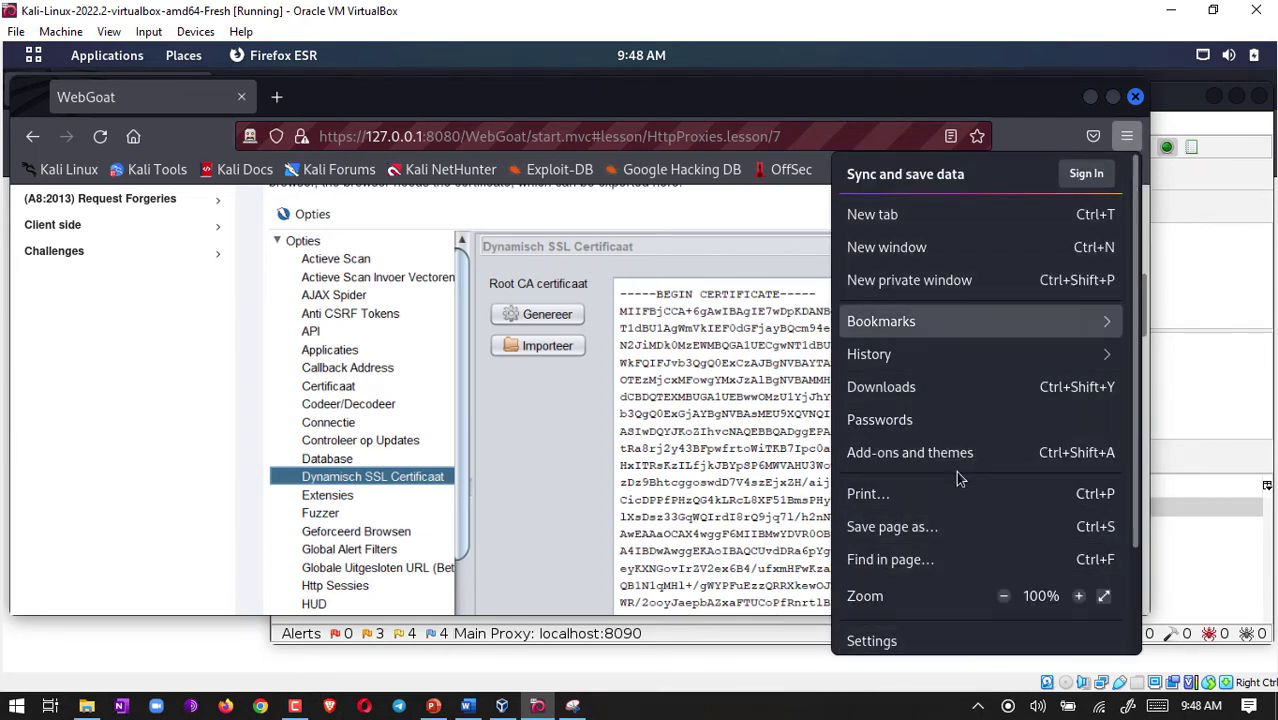
left_click(893, 648)
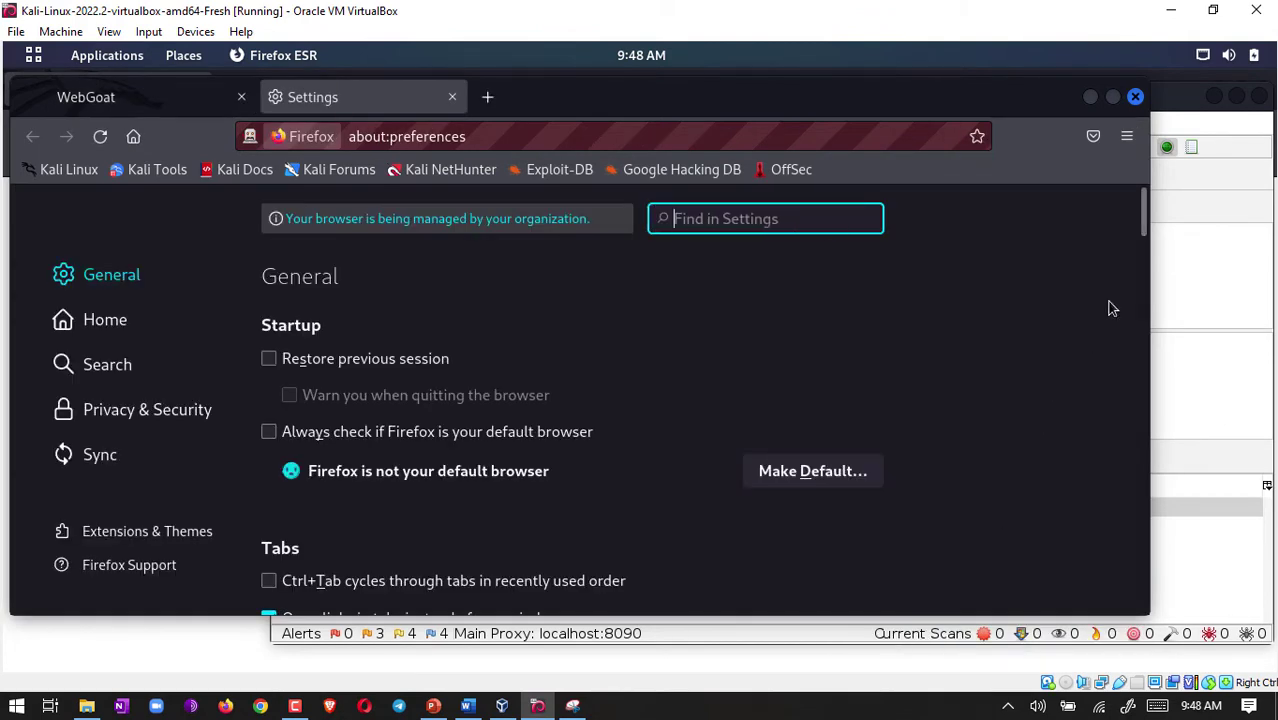
left_click(153, 422)
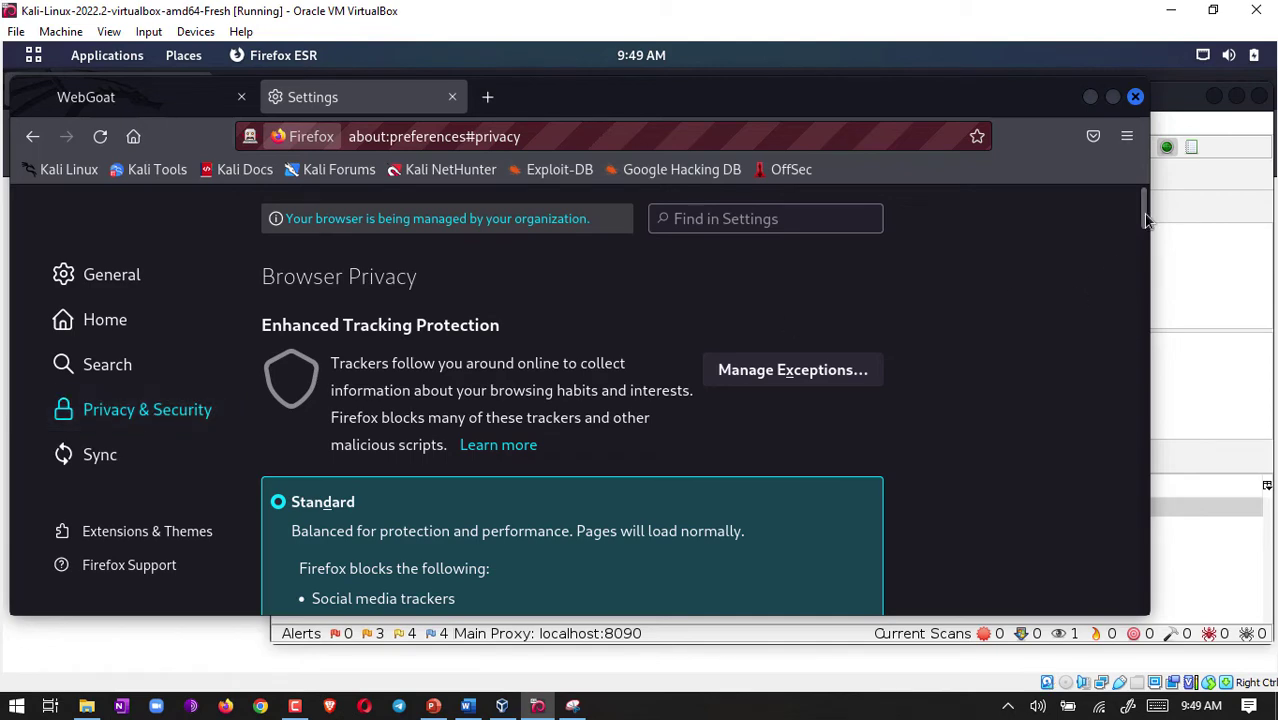
left_click_drag(1147, 225, 1146, 575)
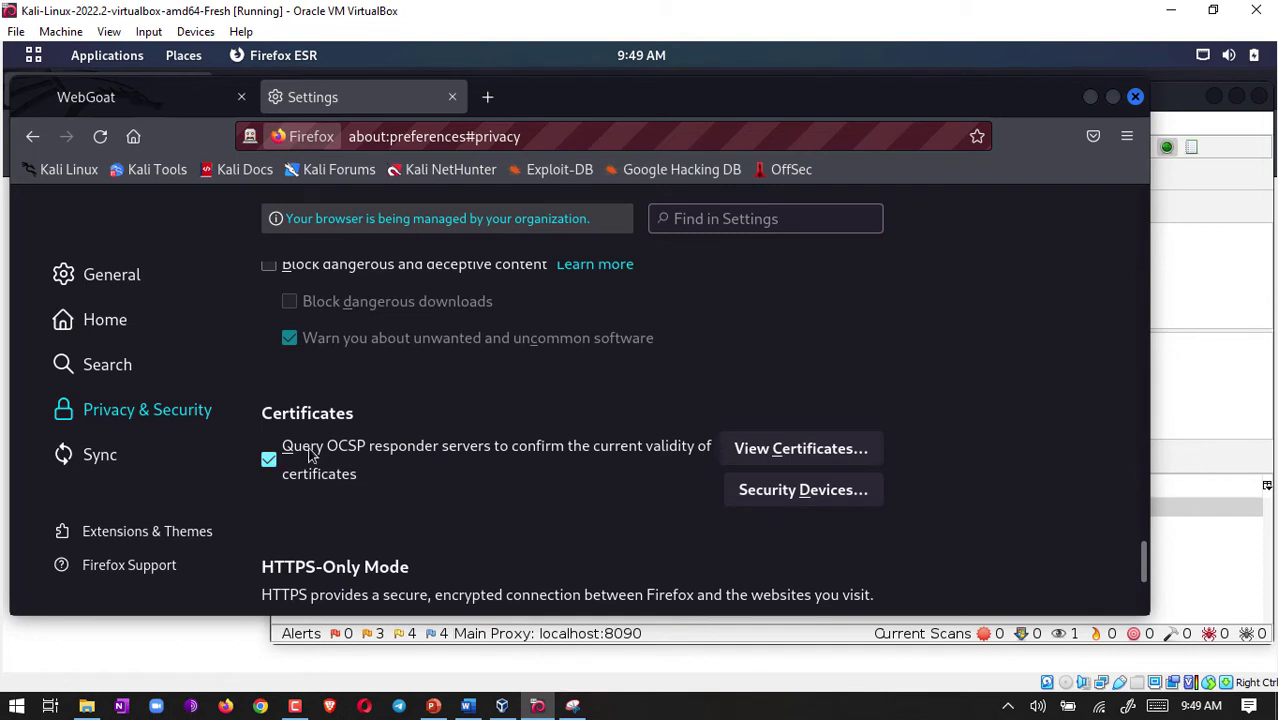
left_click(779, 451)
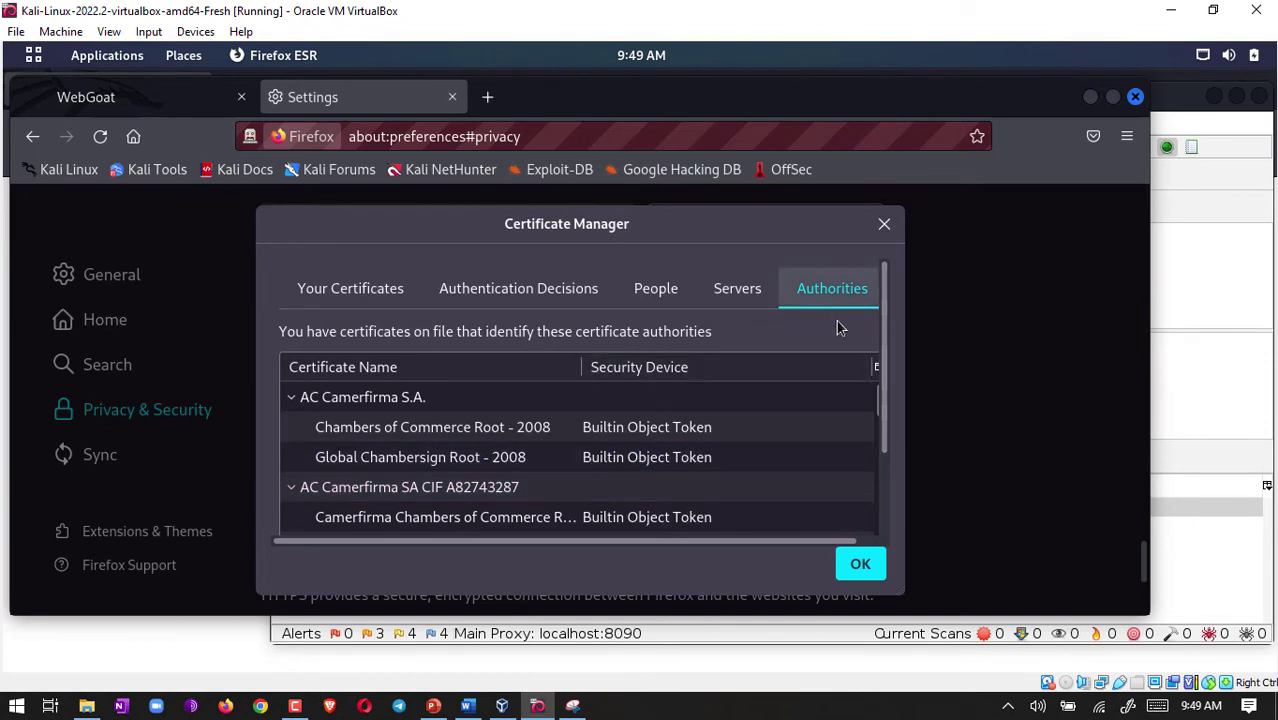
- Start an import into the certificate authorities, choosing owasp_zap_root_ca.cer from the Downloads folder
left_click_drag(883, 343, 884, 400)
scroll(885, 398, "down", 1)
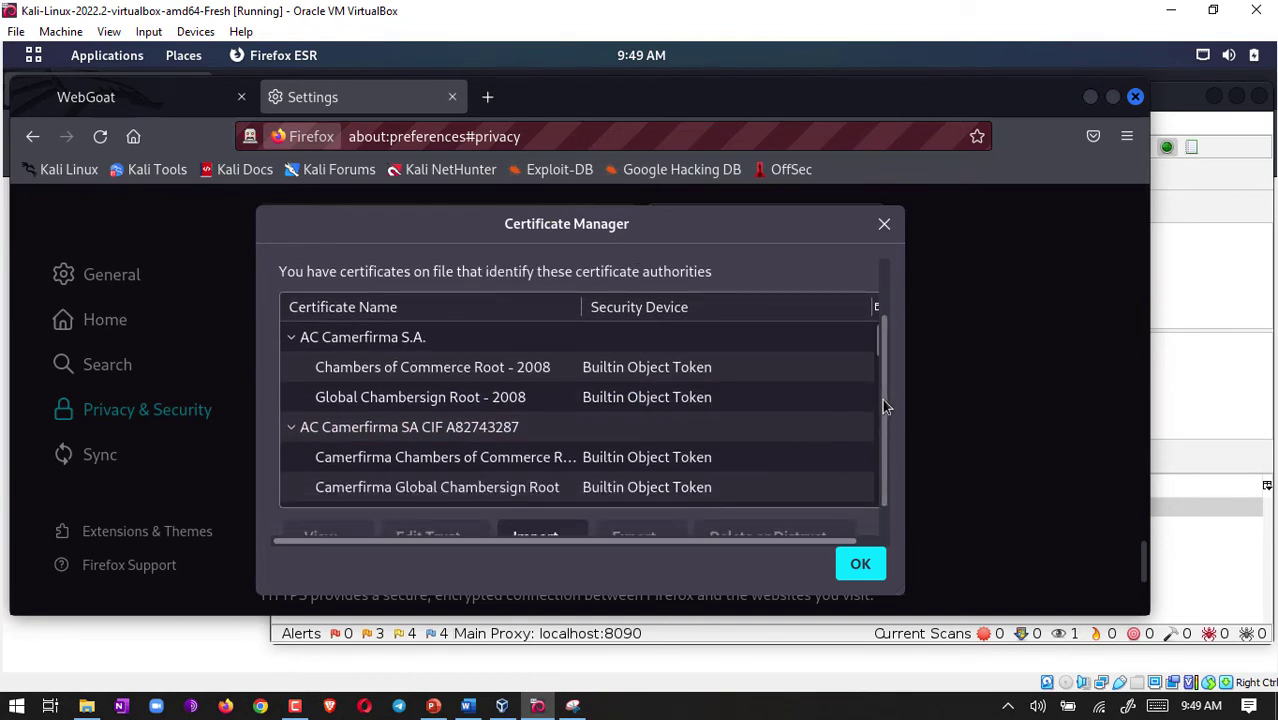
scroll(884, 448, "down", 1)
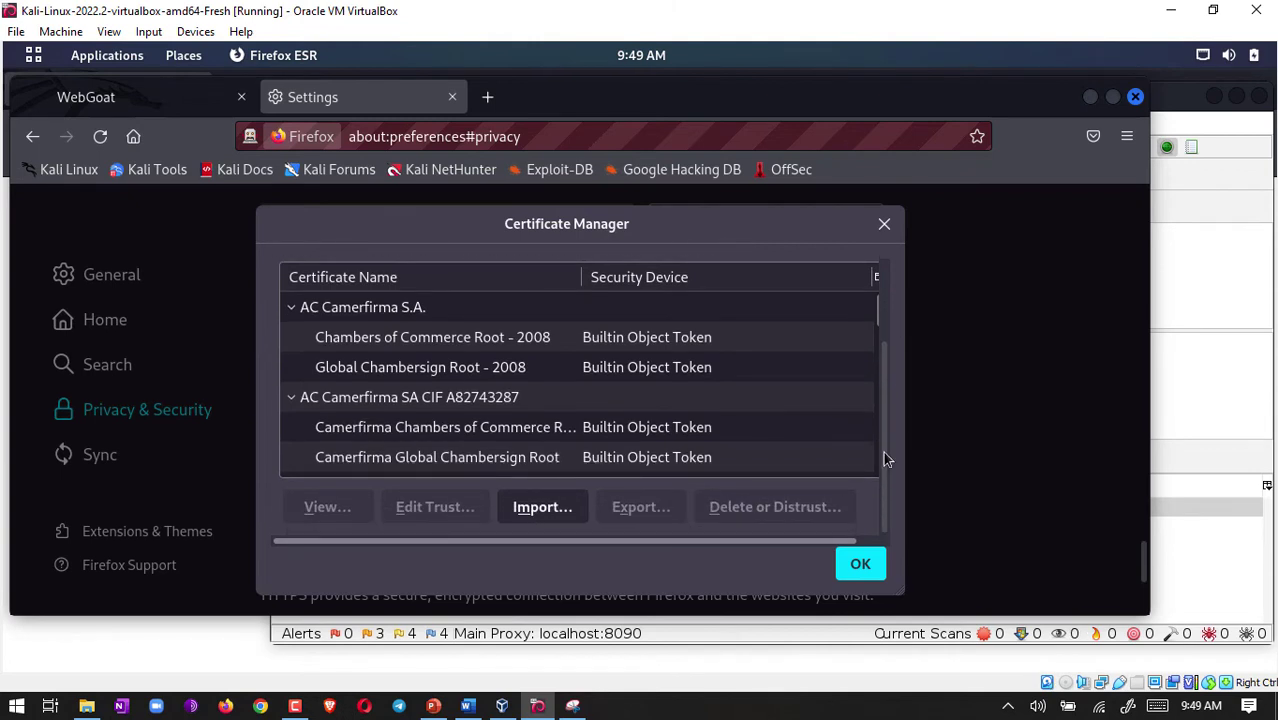
left_click(542, 507)
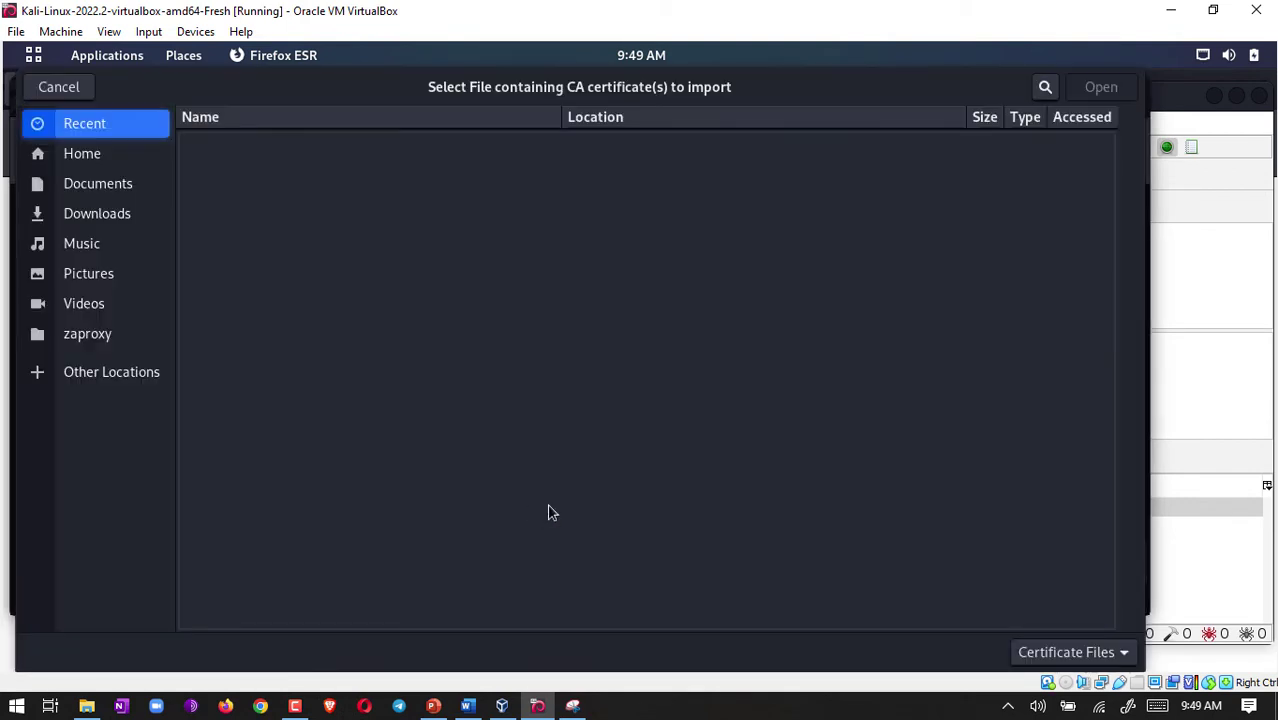
left_click(107, 216)
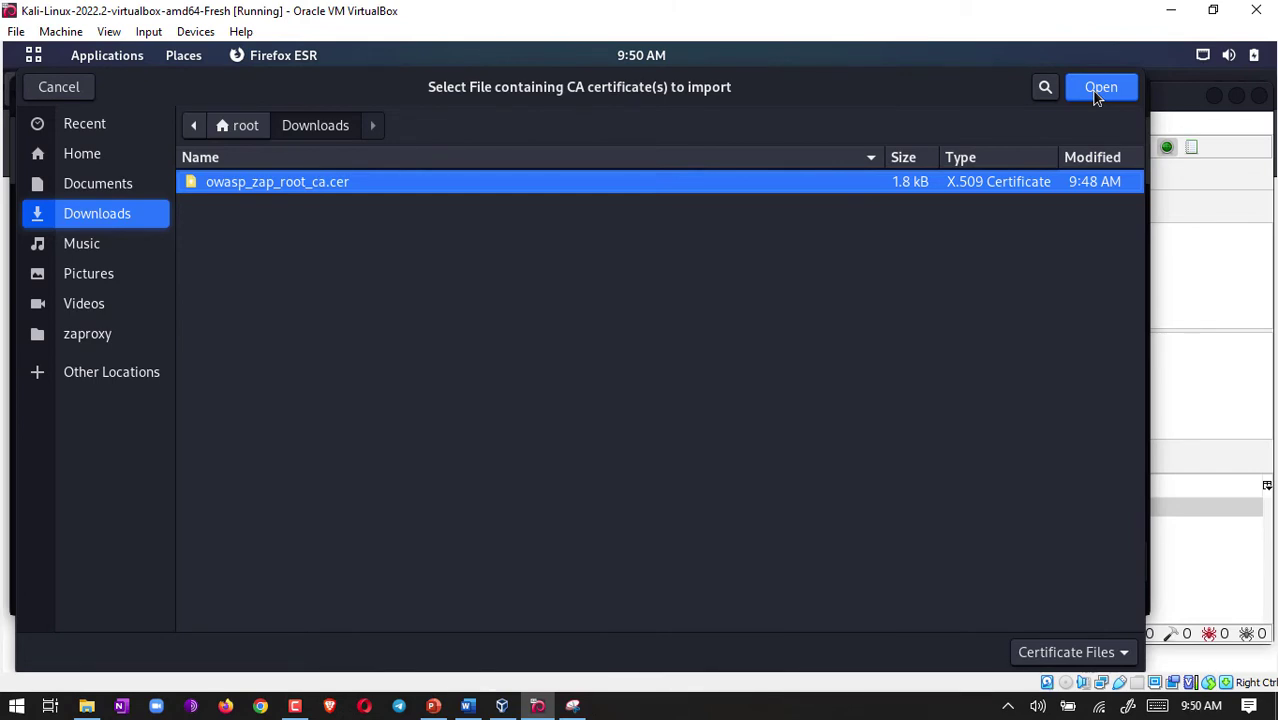
left_click(1205, 289)
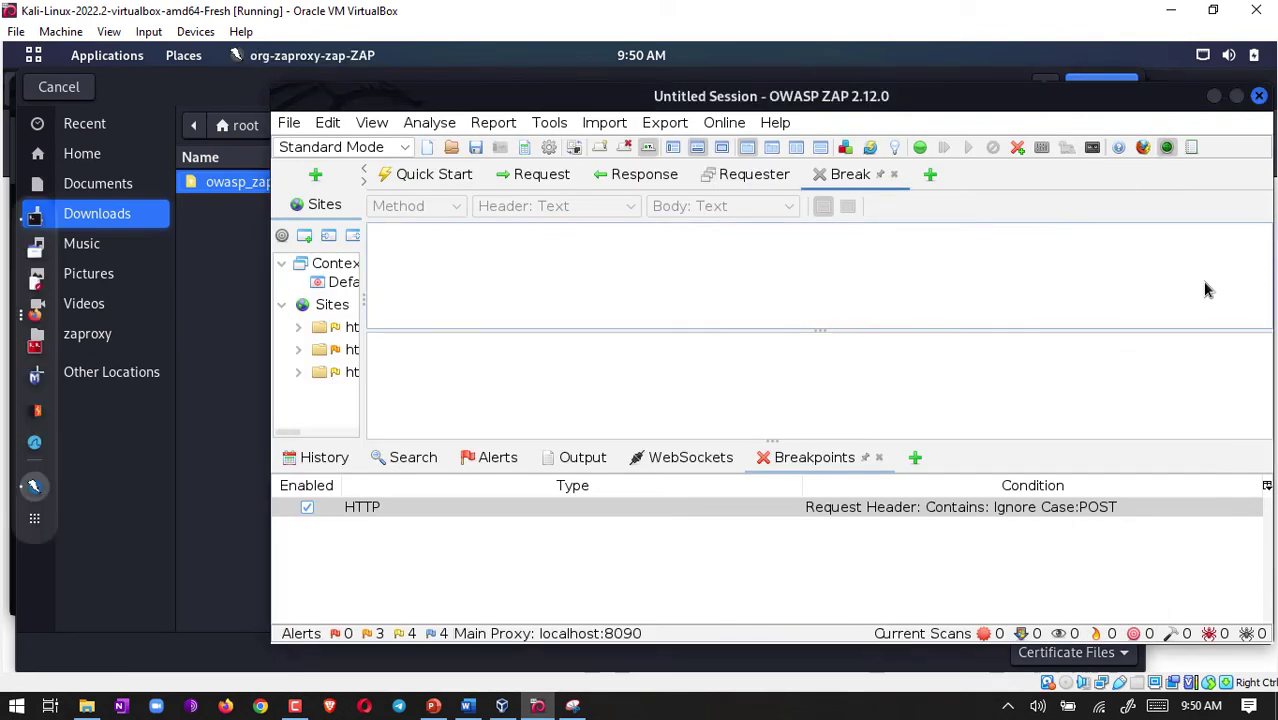
left_click(244, 180)
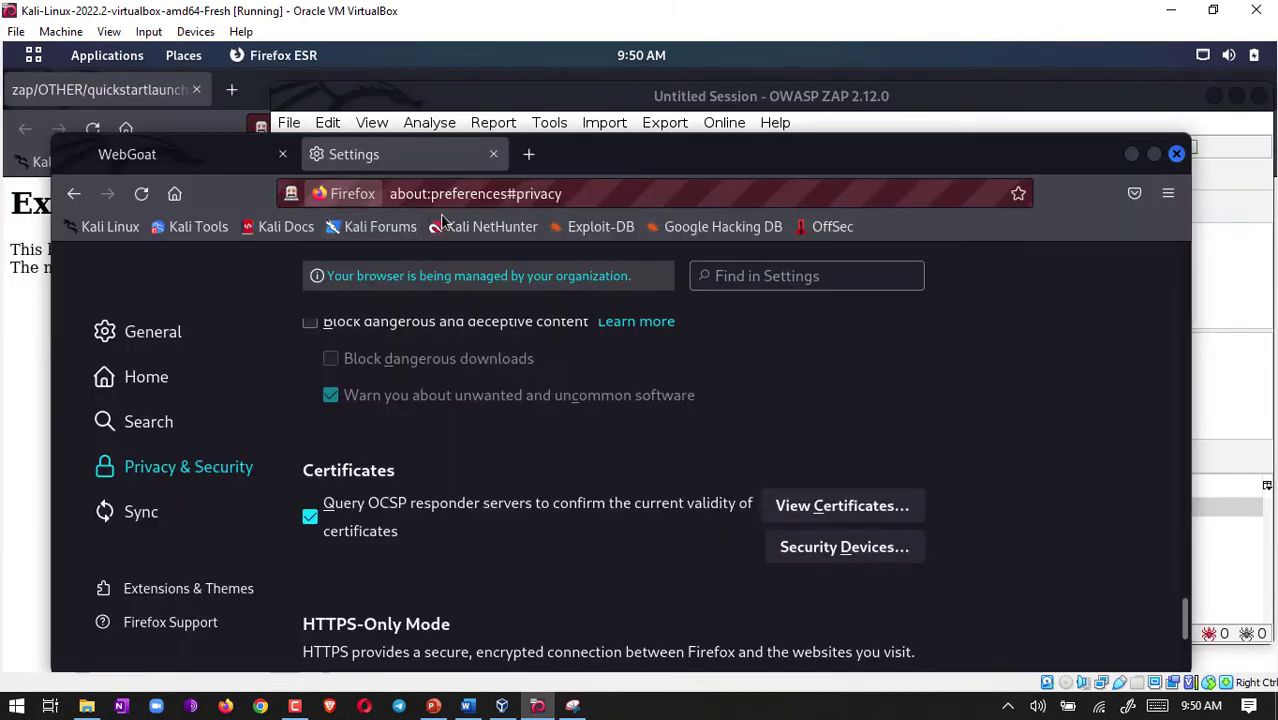
- Return to the WebGoat lesson, review the certificate import instructions and open page 9 on manually setting the proxy
left_click(237, 161)
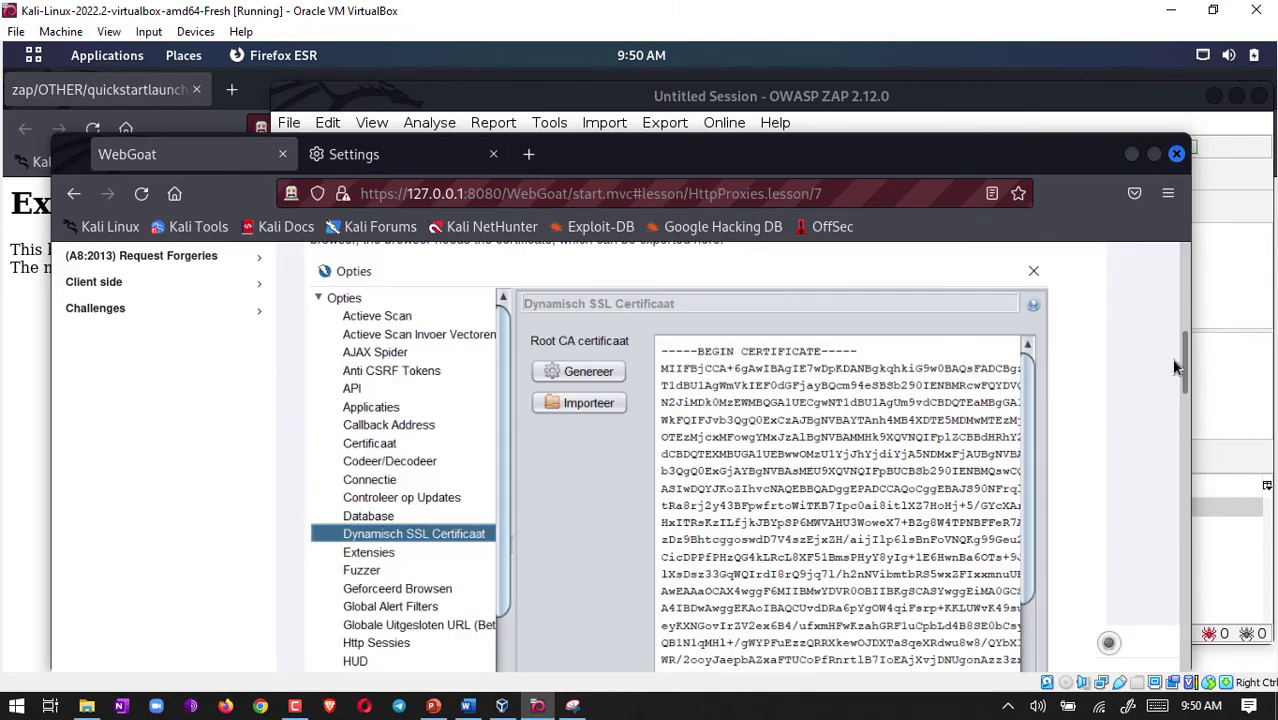
scroll(1183, 390, "down", 15)
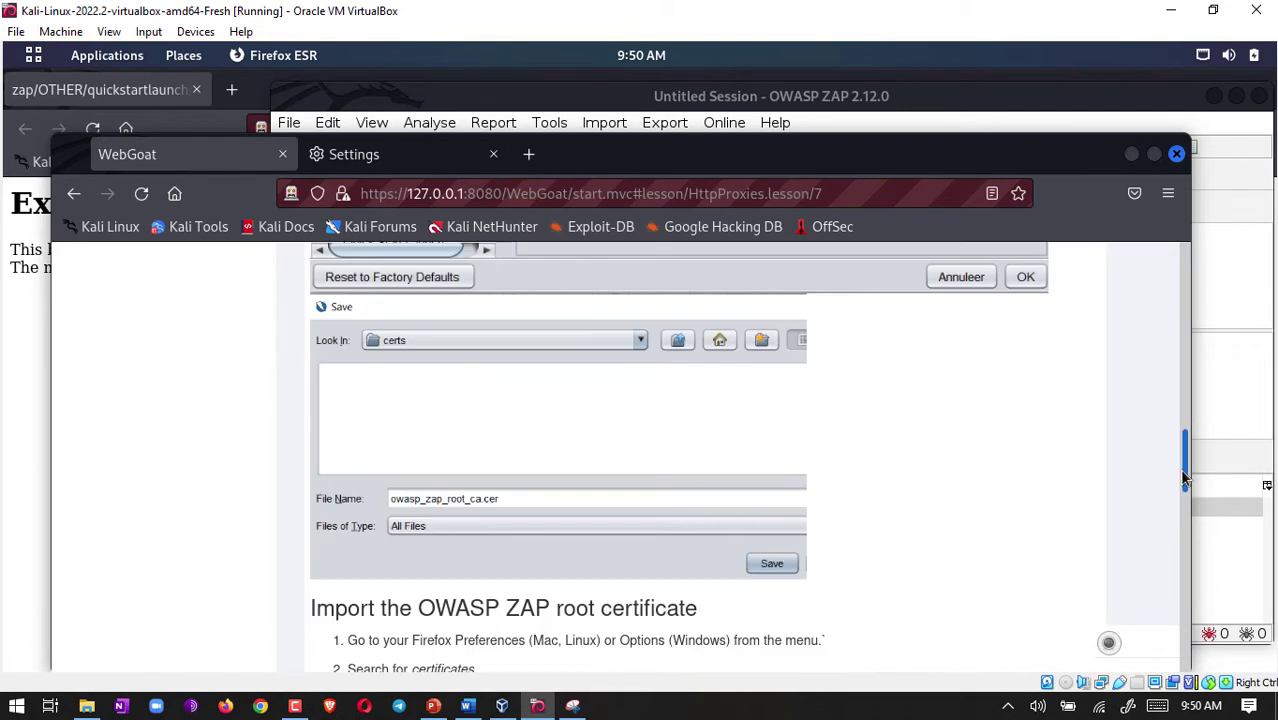
scroll(1180, 380, "up", 15)
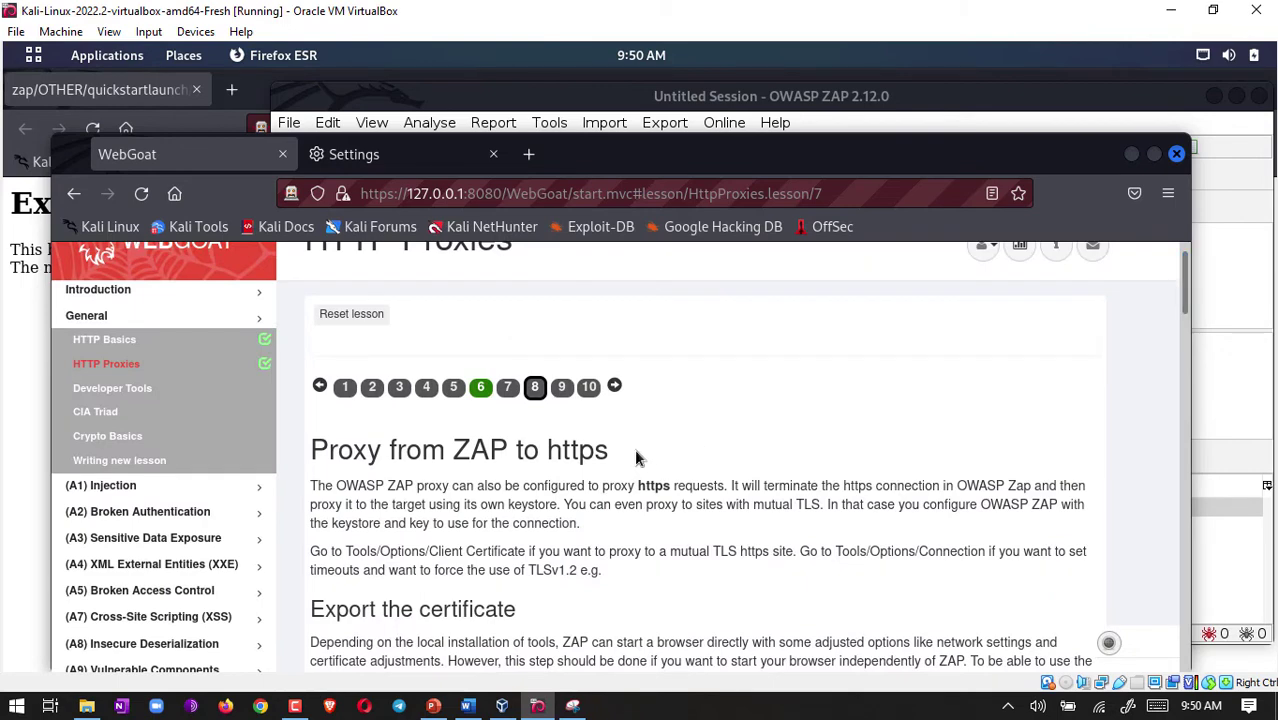
left_click(561, 393)
left_click(561, 388)
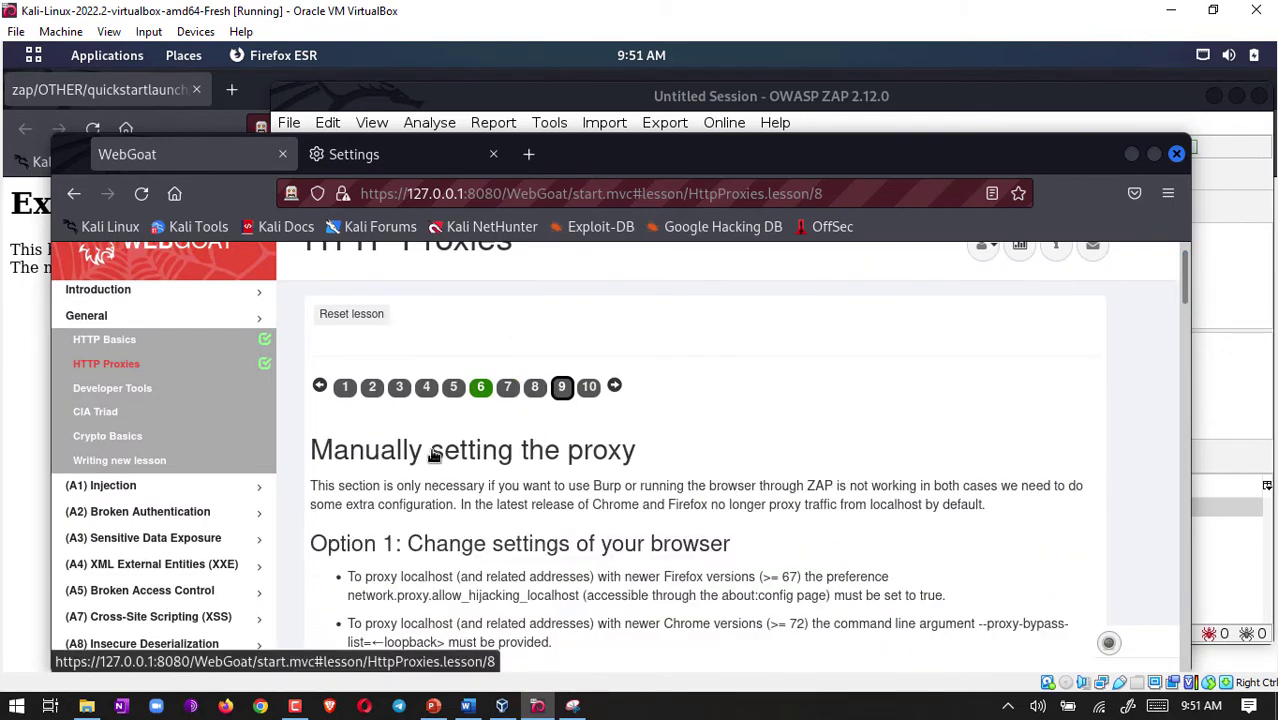
- Read the proxy setup options on page 9 and examine the 127.0.0.1 host in the lesson's URL
left_click_drag(1186, 295, 1188, 330)
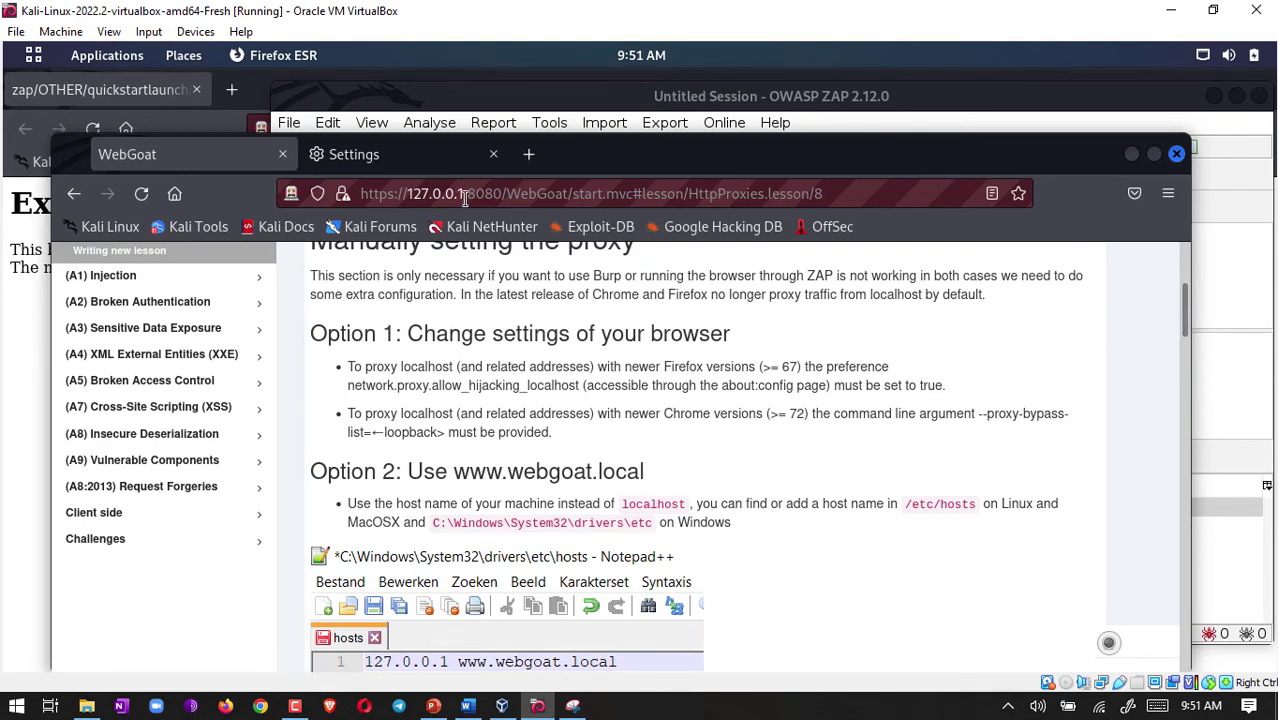
left_click_drag(465, 196, 411, 196)
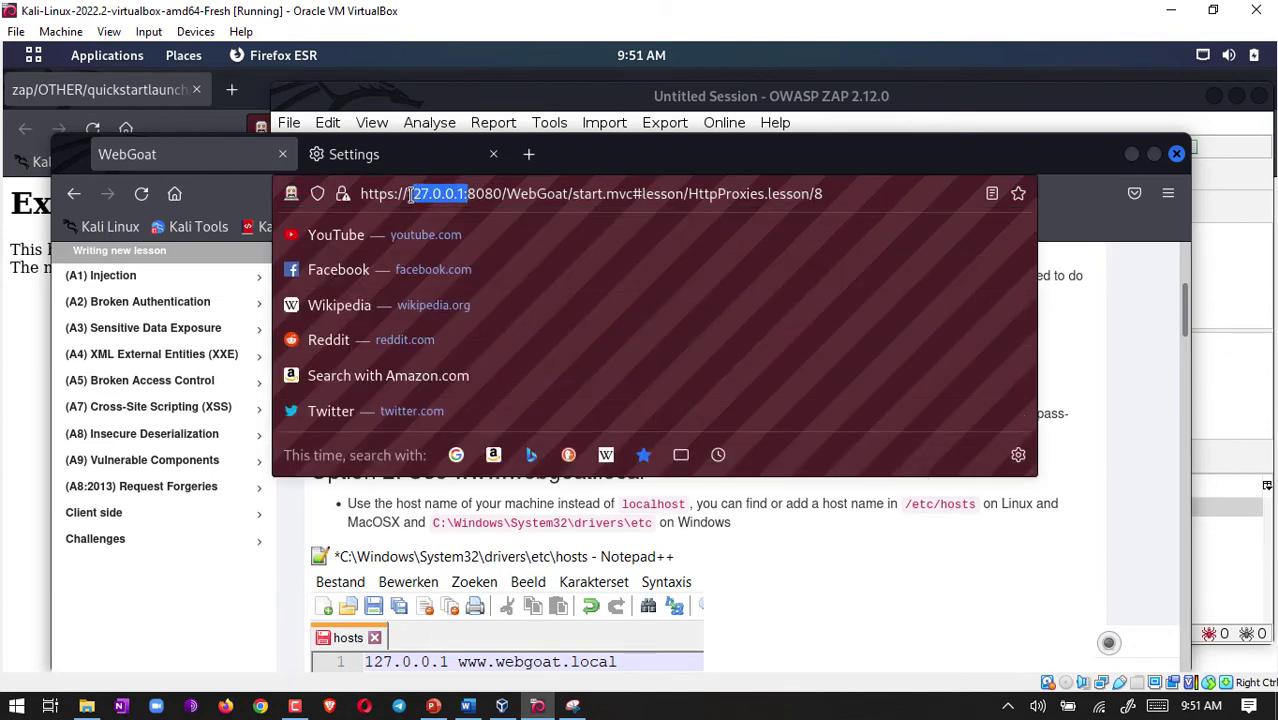
left_click_drag(408, 194, 404, 194)
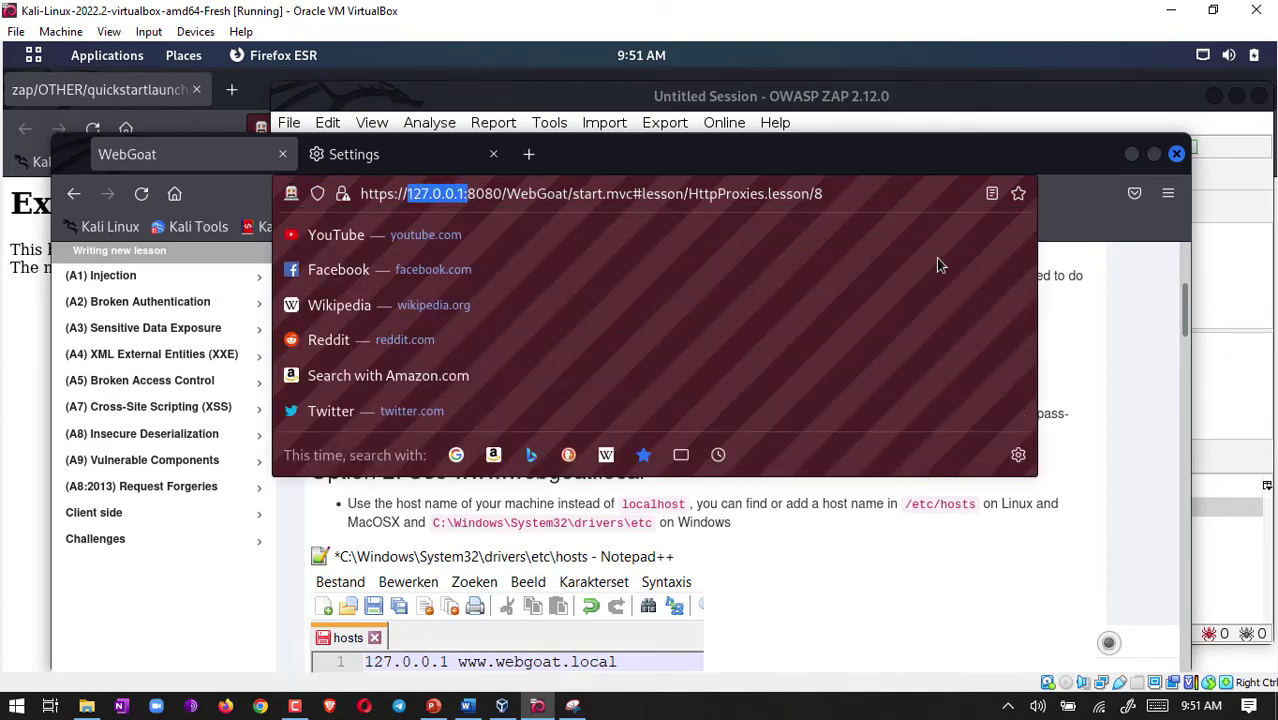
left_click(1122, 281)
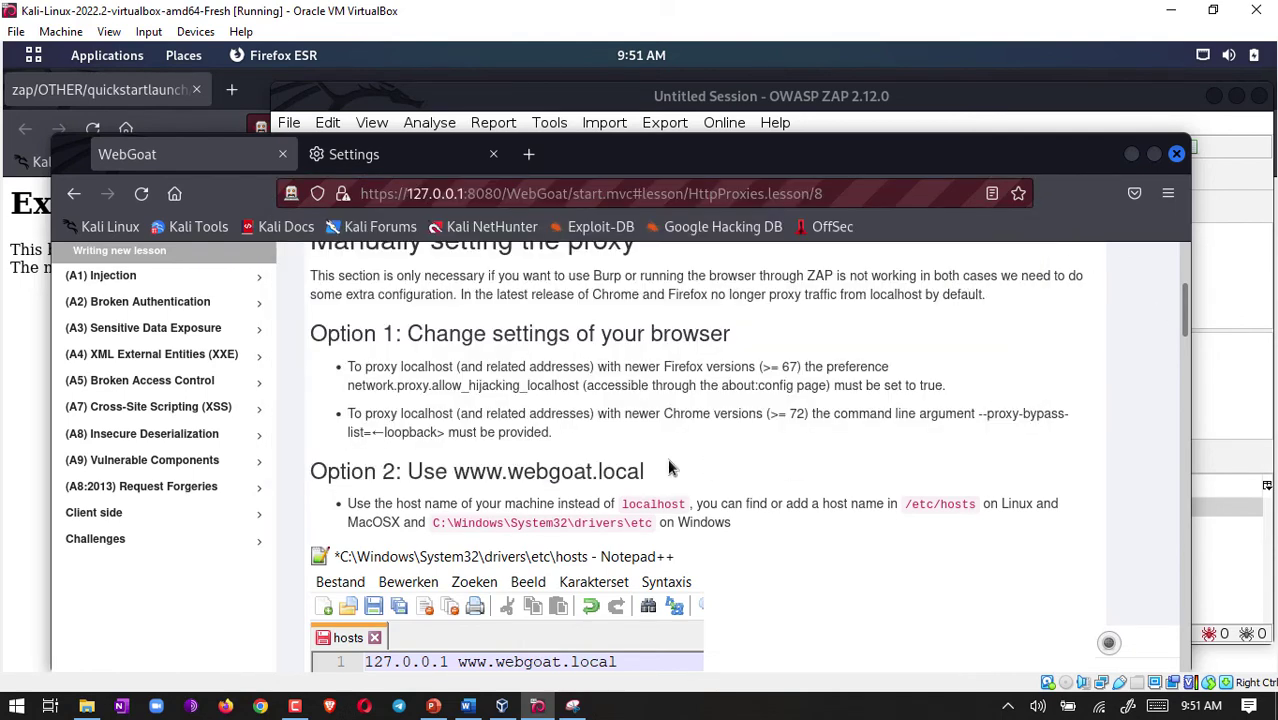
- Copy the /etc/hosts path from the Option 2 instructions
right_click(955, 505)
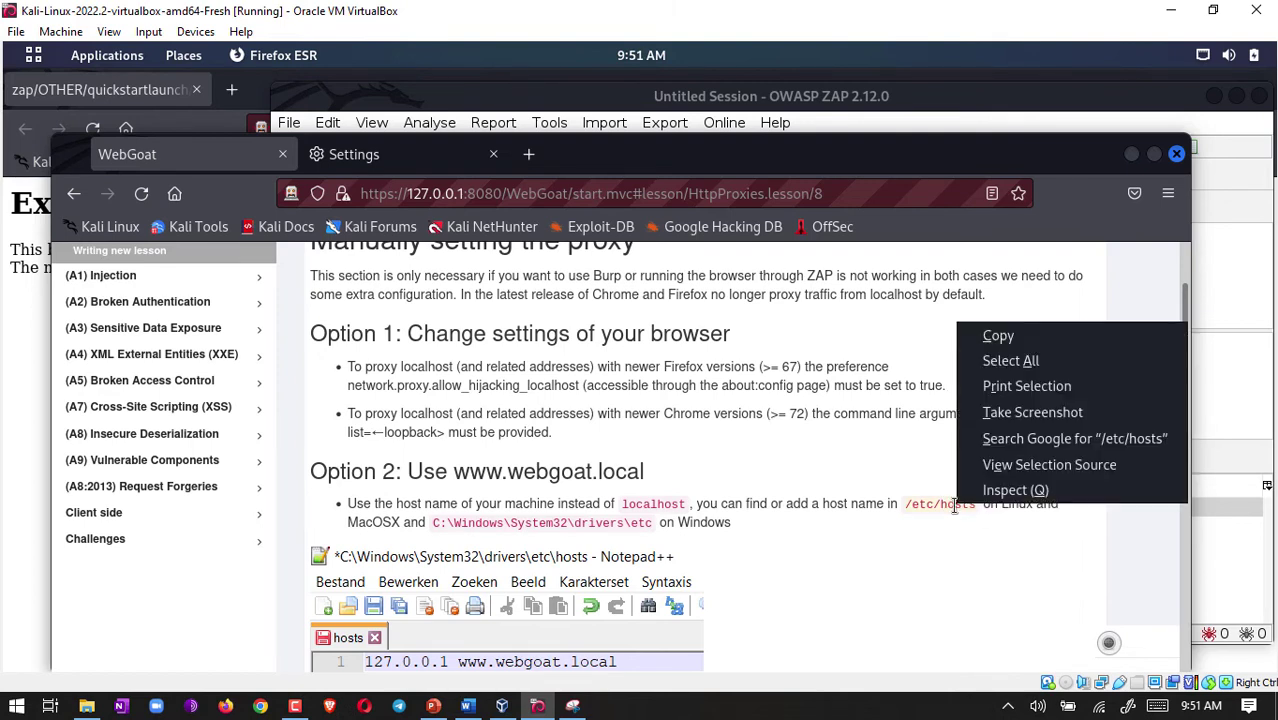
left_click(1010, 348)
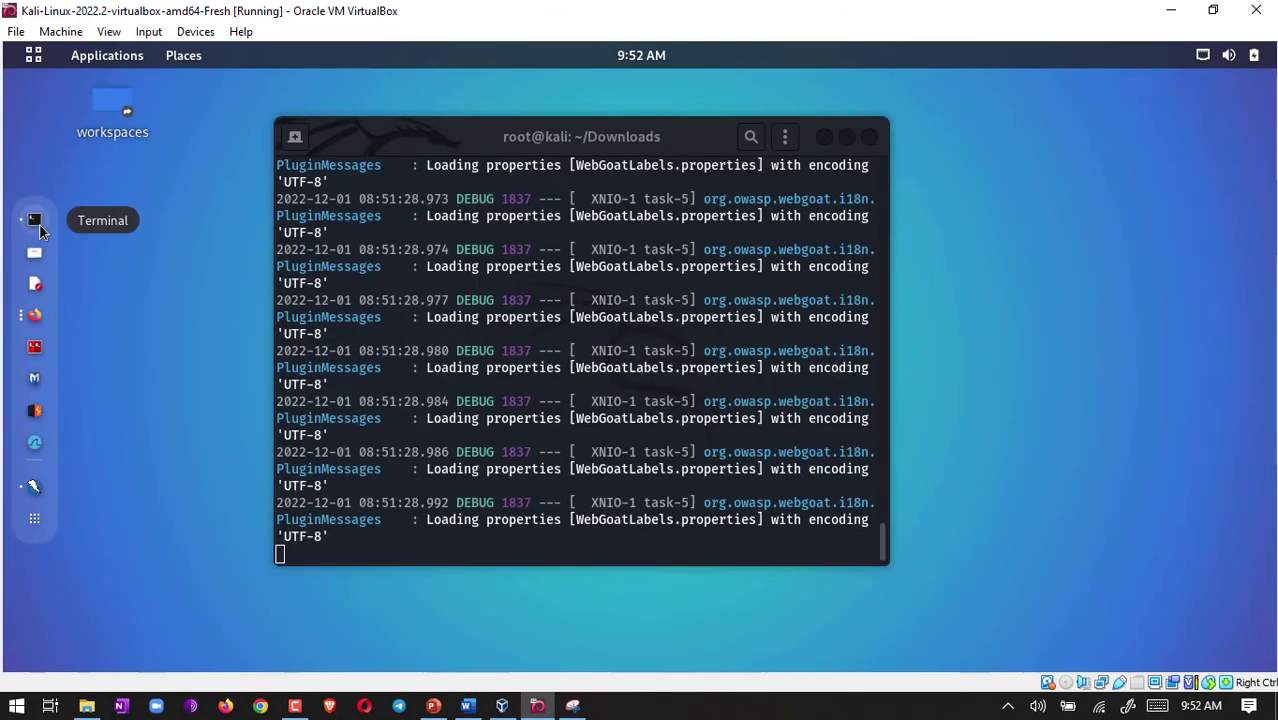
- Open a new terminal window, print the contents of /etc/hosts with cat and examine its entries
right_click(40, 231)
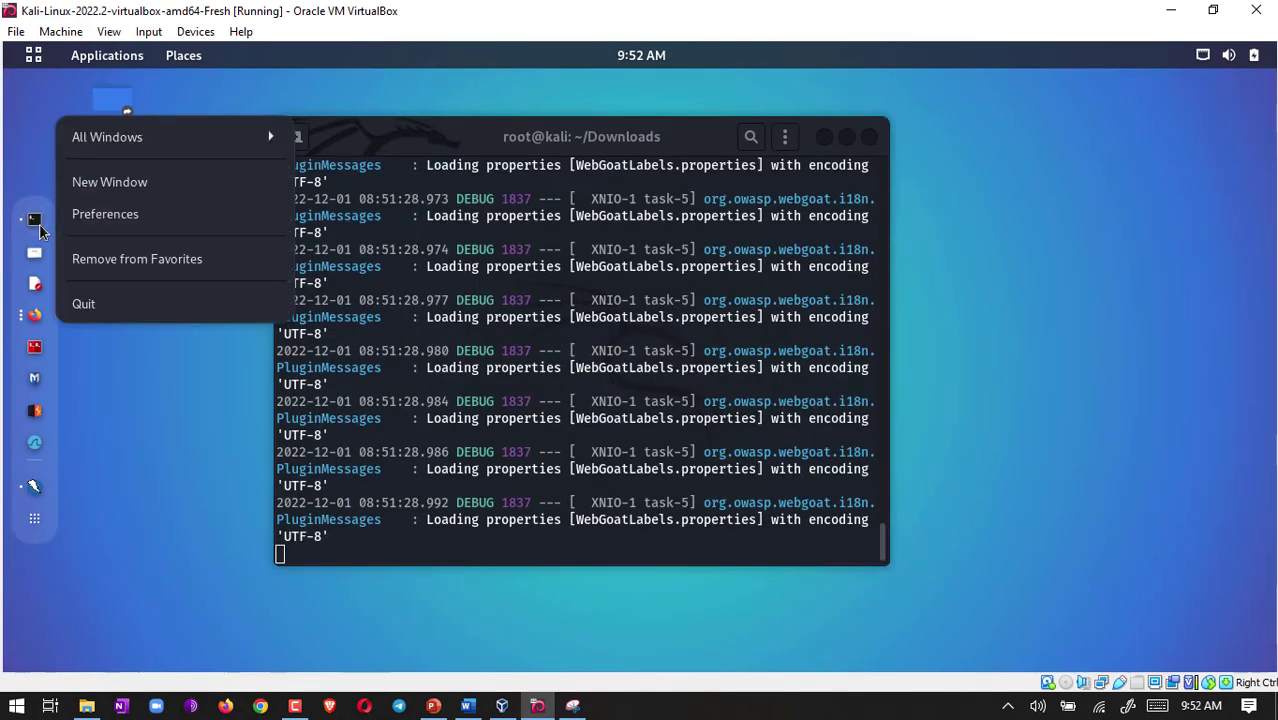
left_click(136, 195)
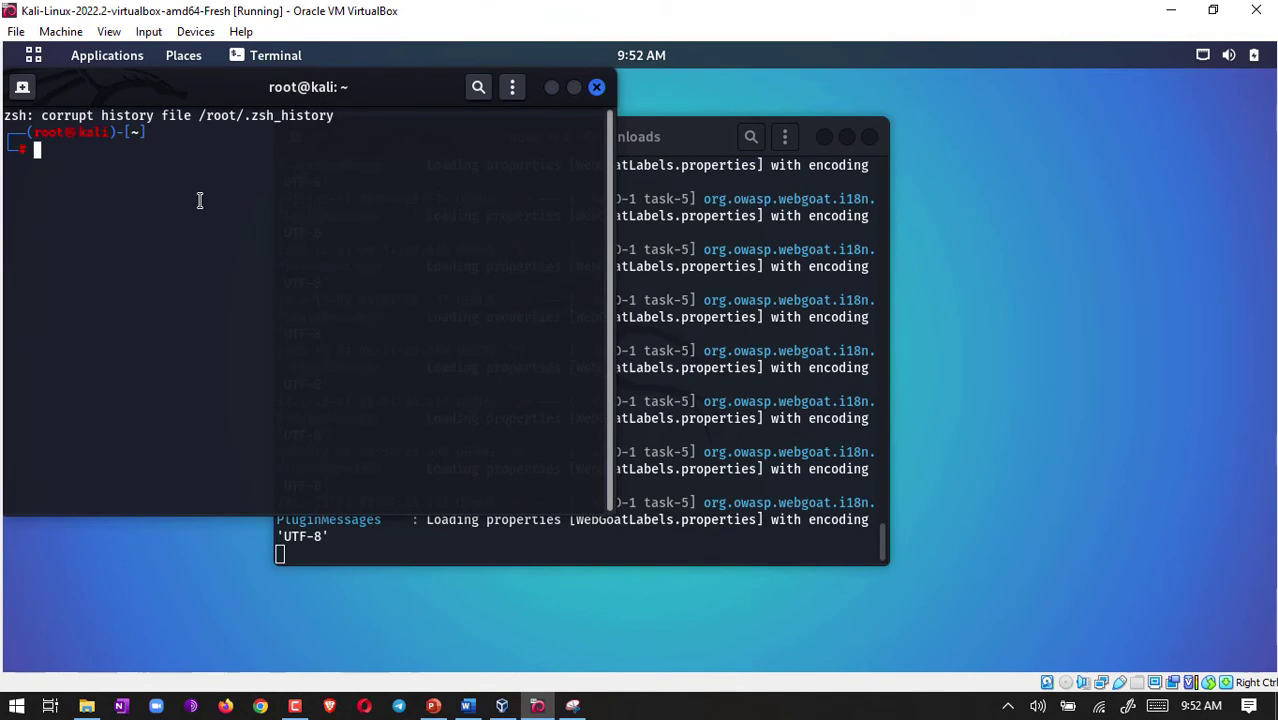
type("cat /etc/hosts")
key("Return")
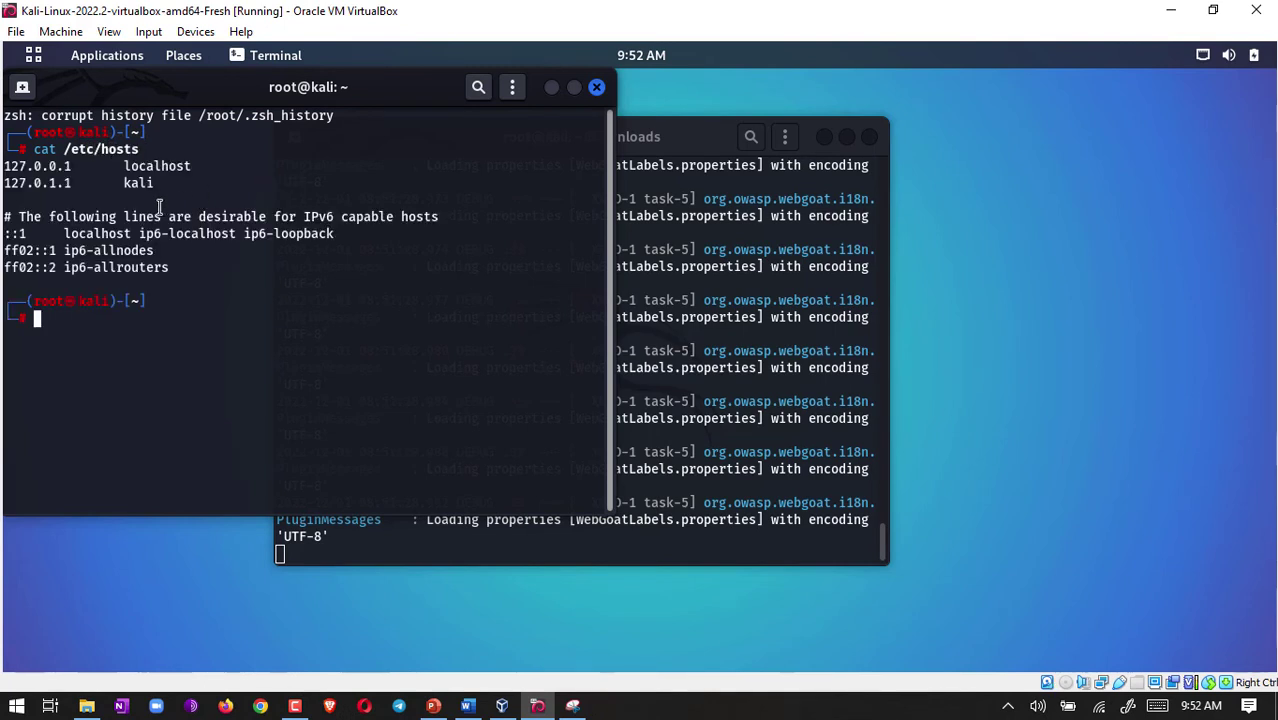
left_click_drag(5, 284, 3, 166)
left_click(55, 324)
- Open /etc/hosts in nano, examine the localhost name on the 127.0.0.1 line and exit the editor
type("nano /etc/h")
type("osts")
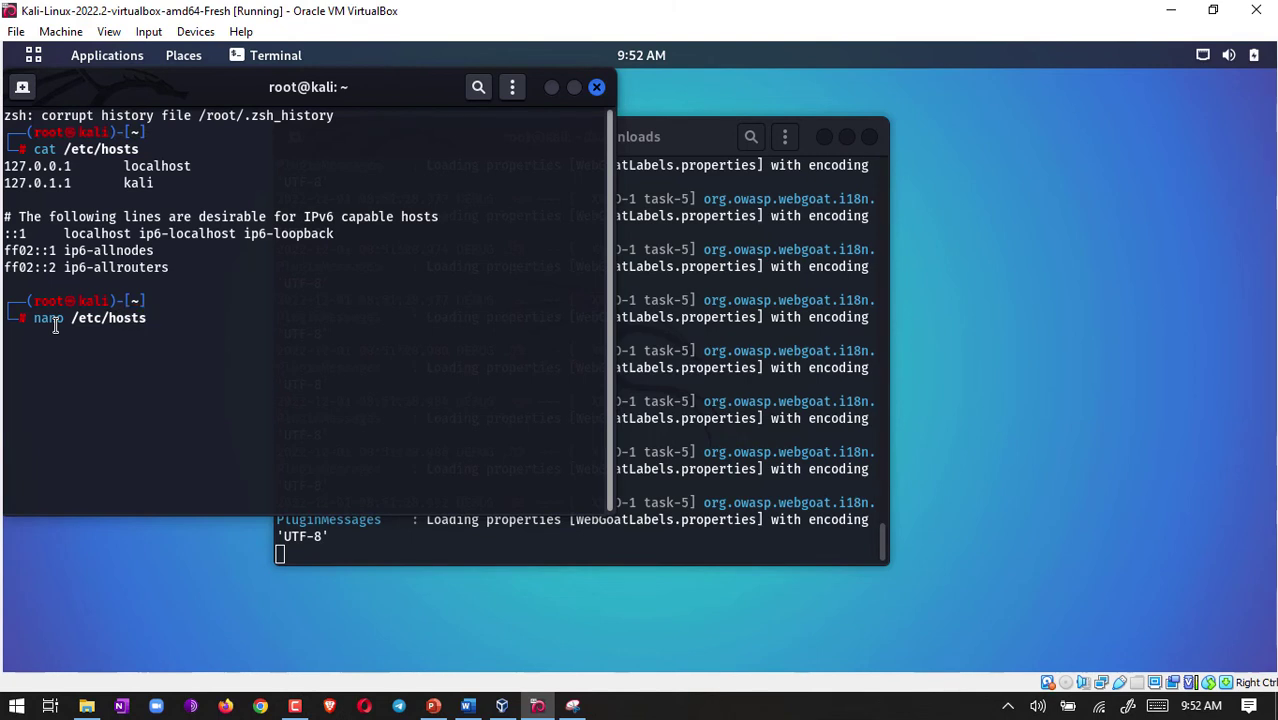
key("Return")
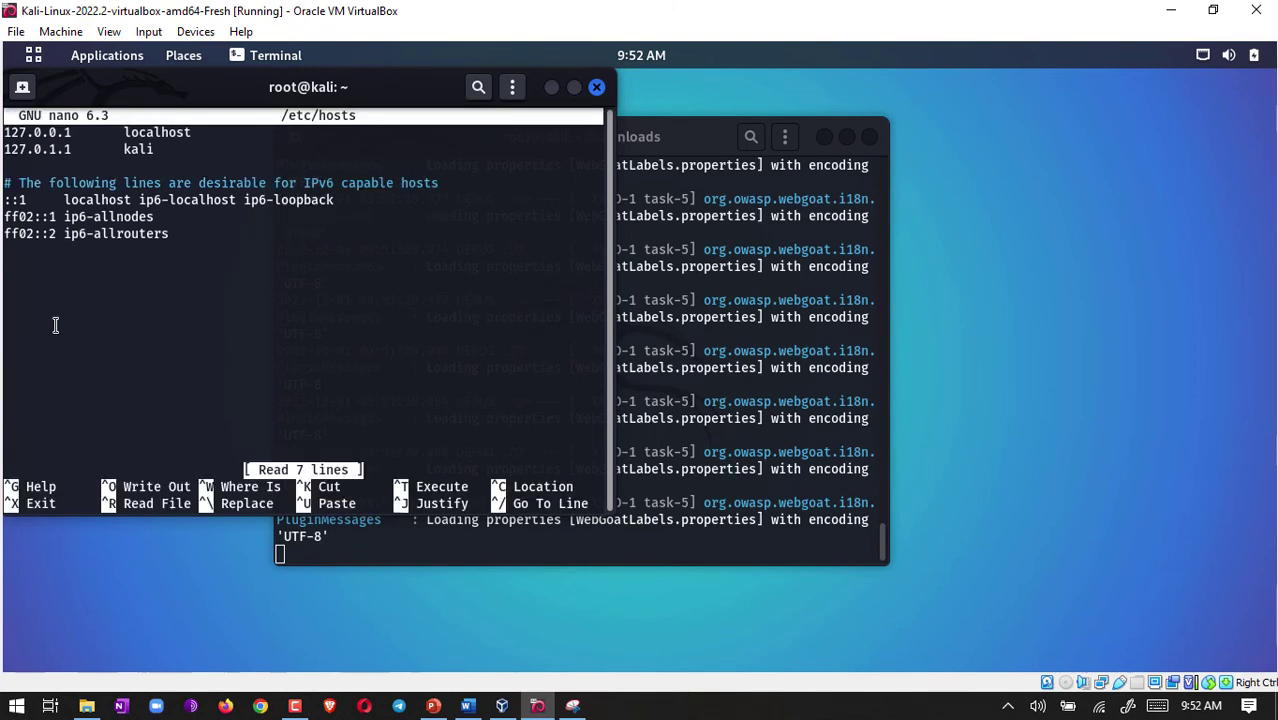
left_click(193, 133)
left_click_drag(193, 133, 125, 133)
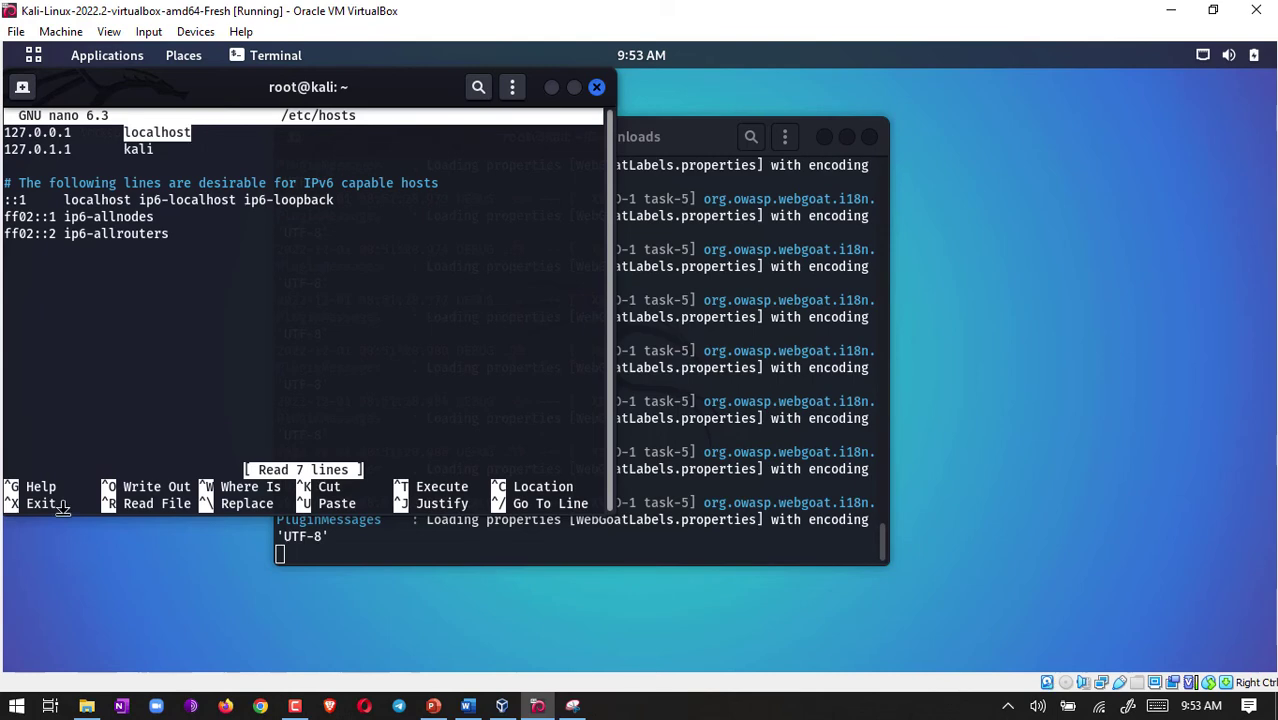
key("End")
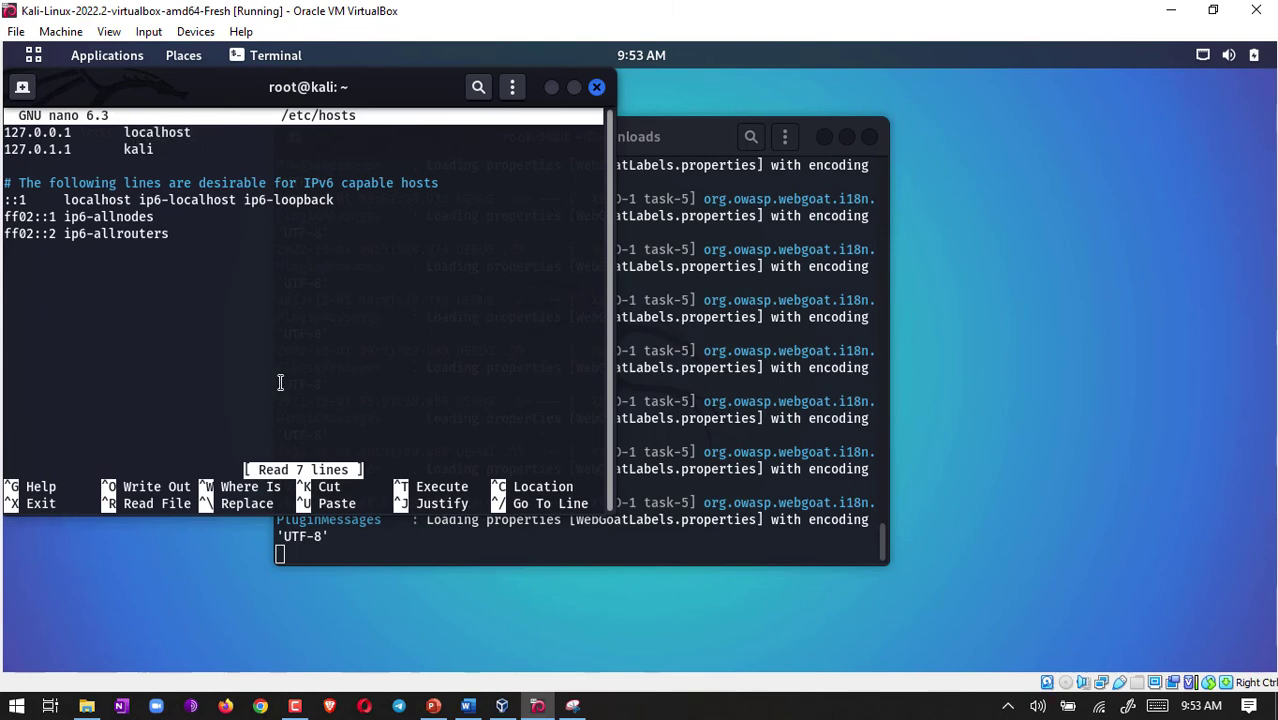
key("ctrl+x")
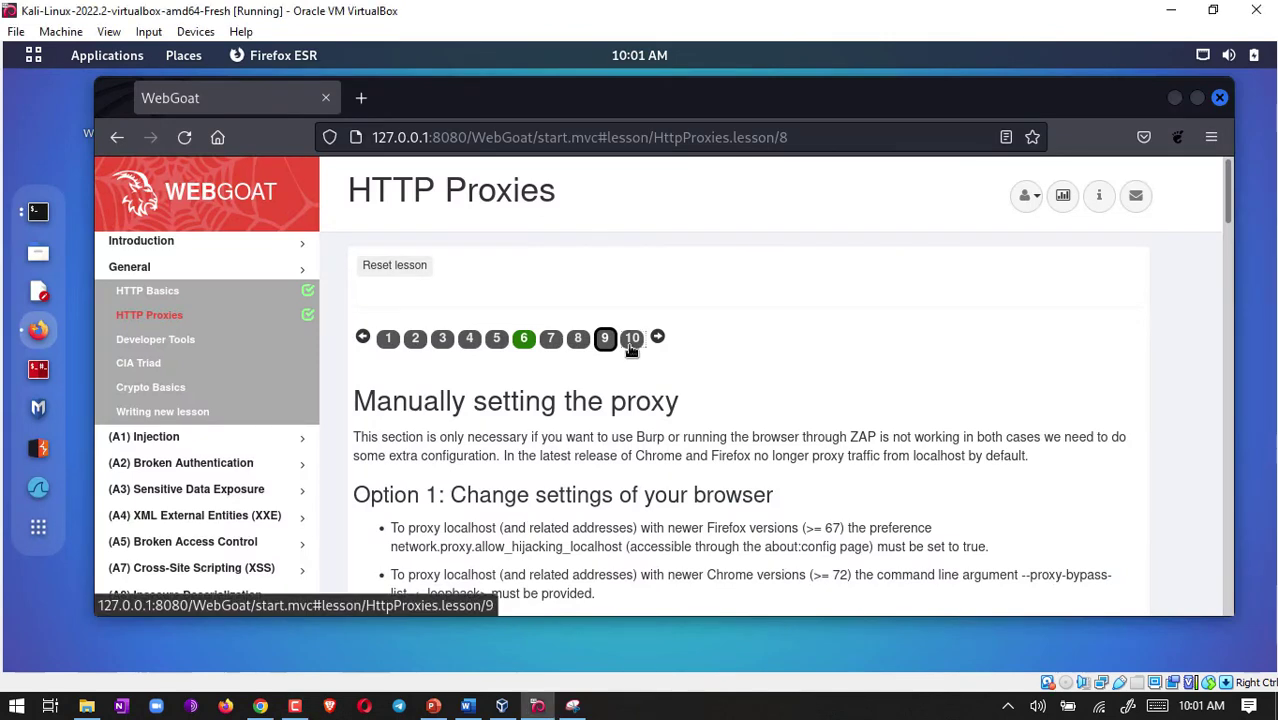
- Read the Burp setup instructions on page 10 of the WebGoat lesson and locate burpsuite among the Web Application Analysis applications
left_click(631, 338)
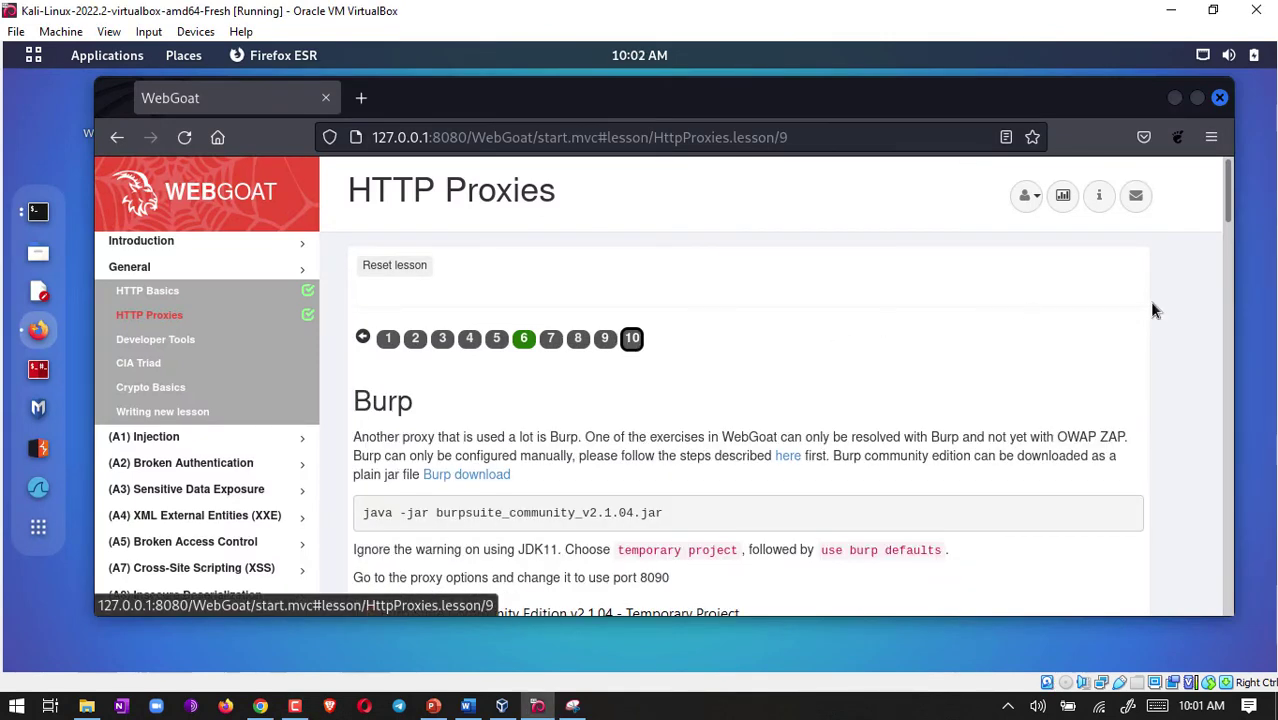
left_click_drag(1229, 217, 1229, 240)
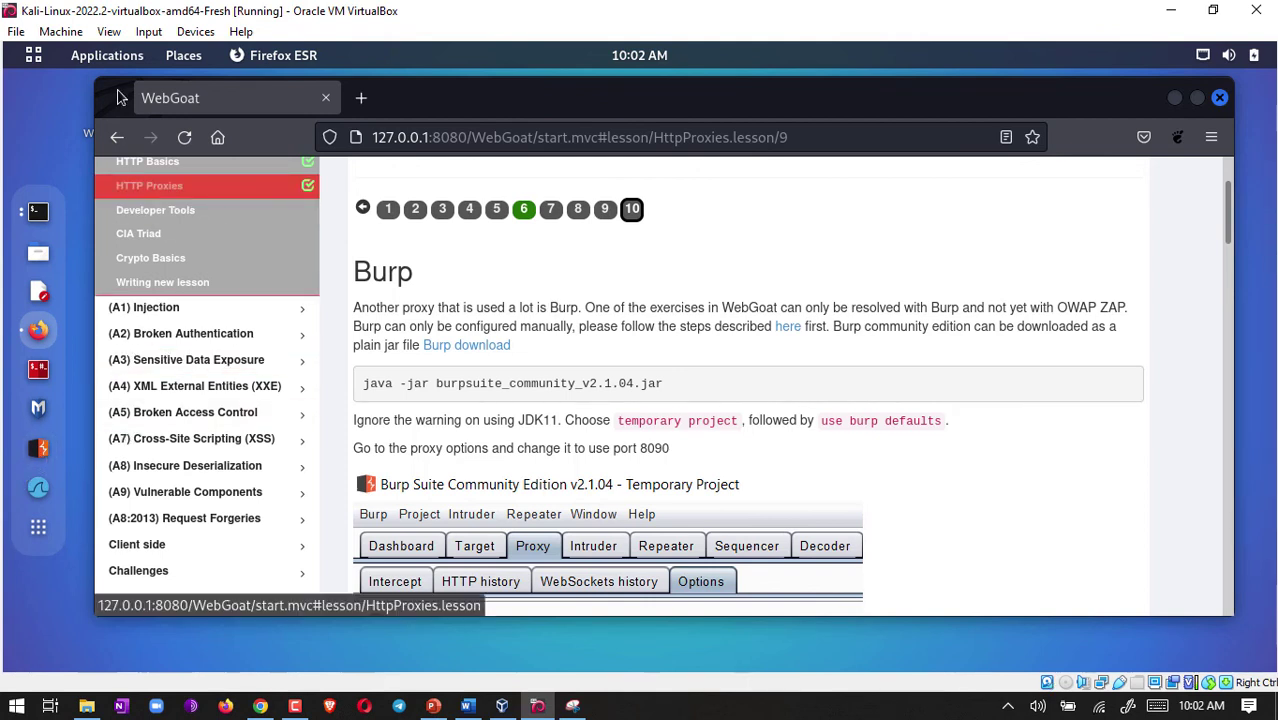
left_click(109, 57)
mouse_move(137, 199)
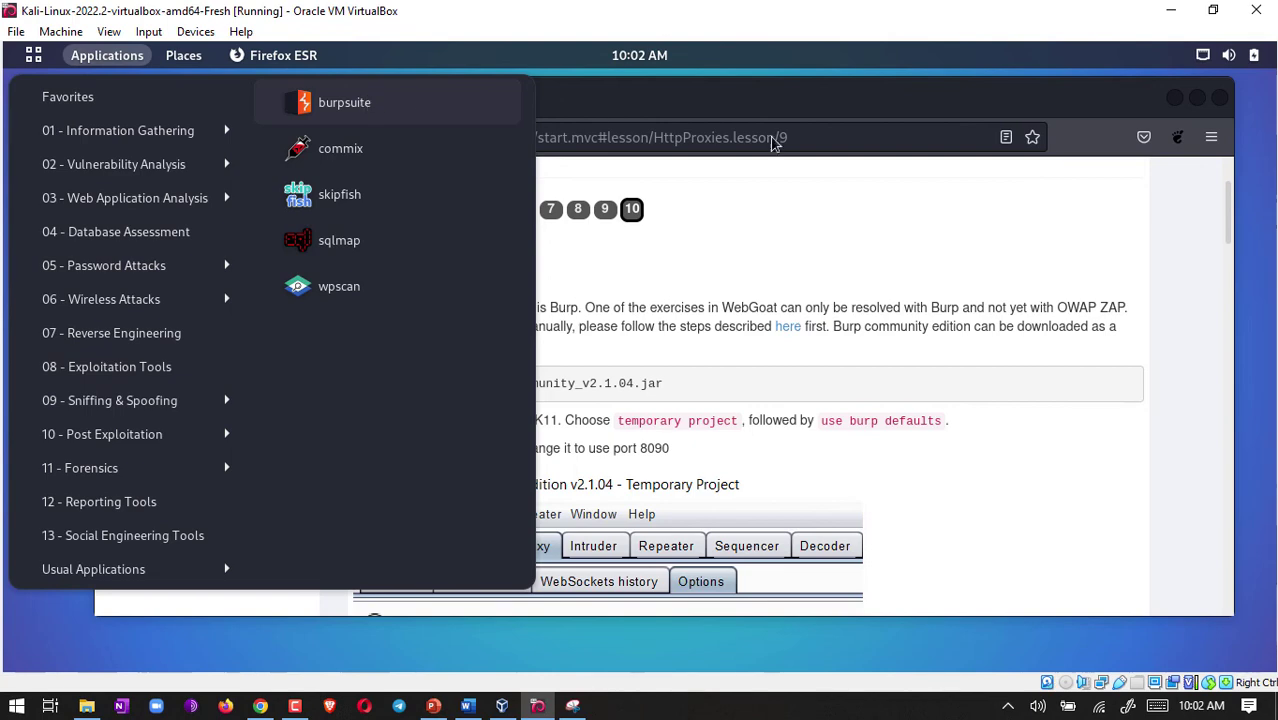
left_click(825, 207)
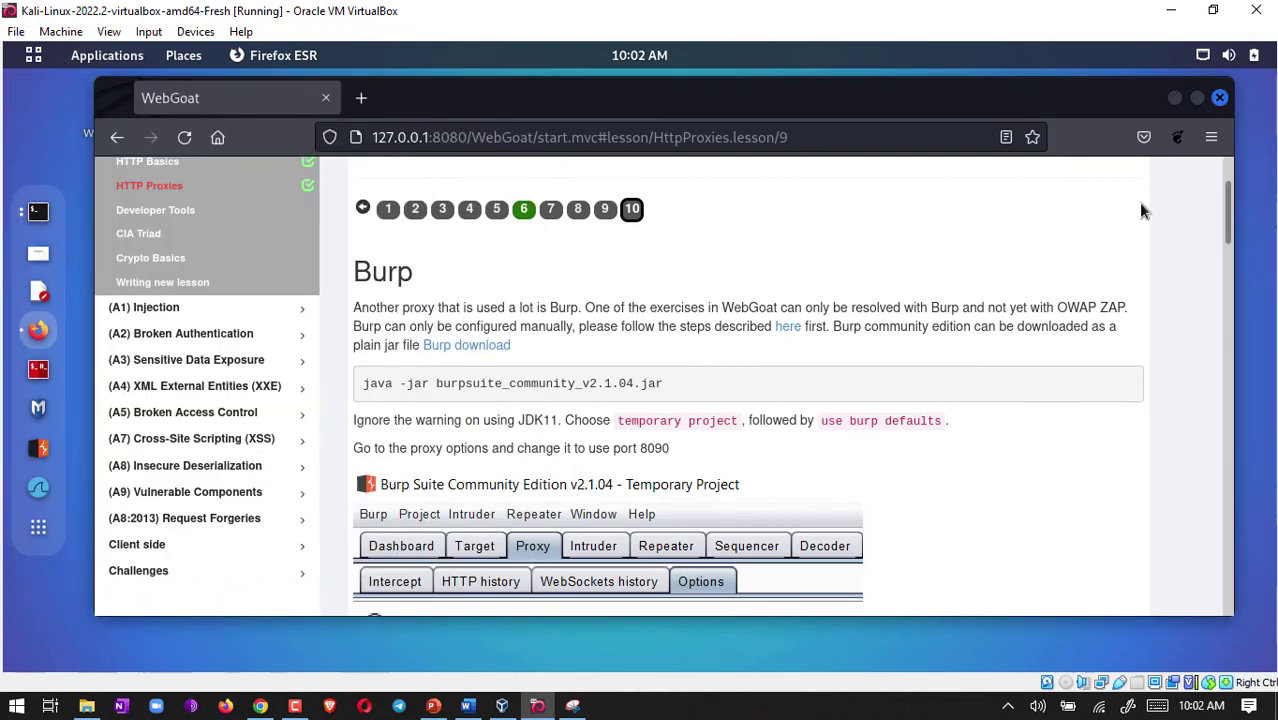
left_click_drag(1232, 210, 1232, 248)
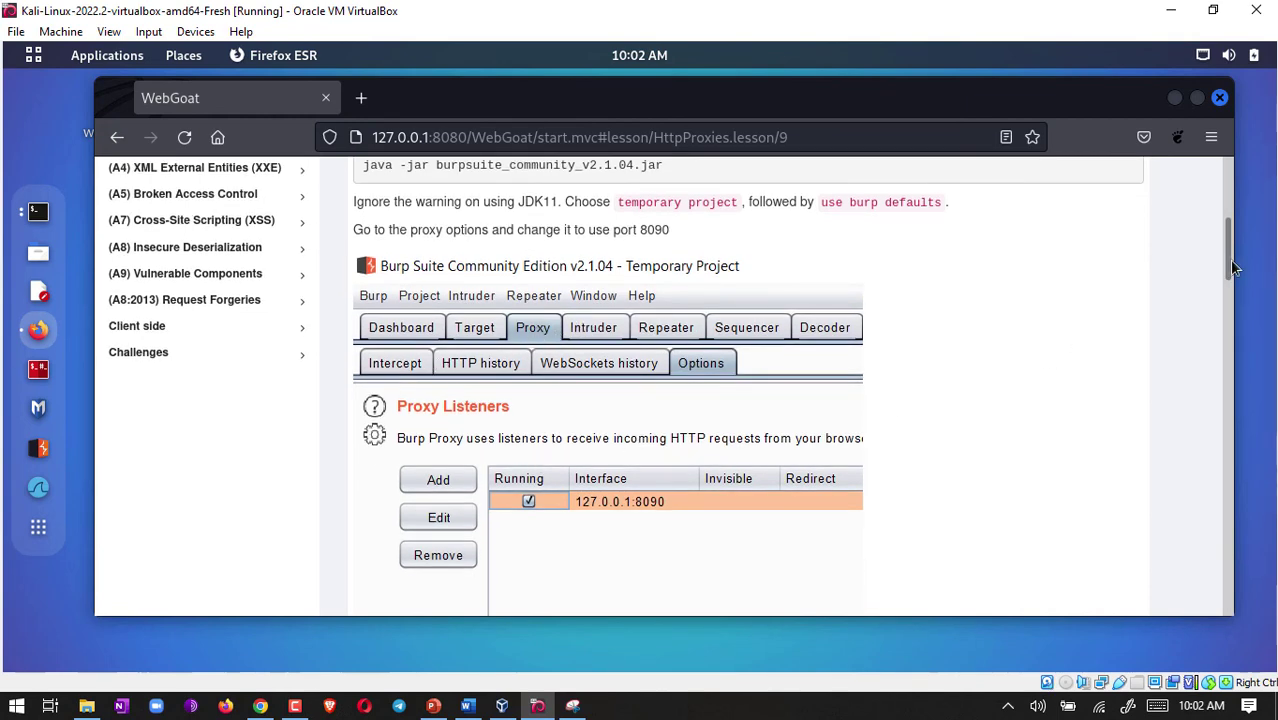
left_click_drag(1232, 268, 1232, 570)
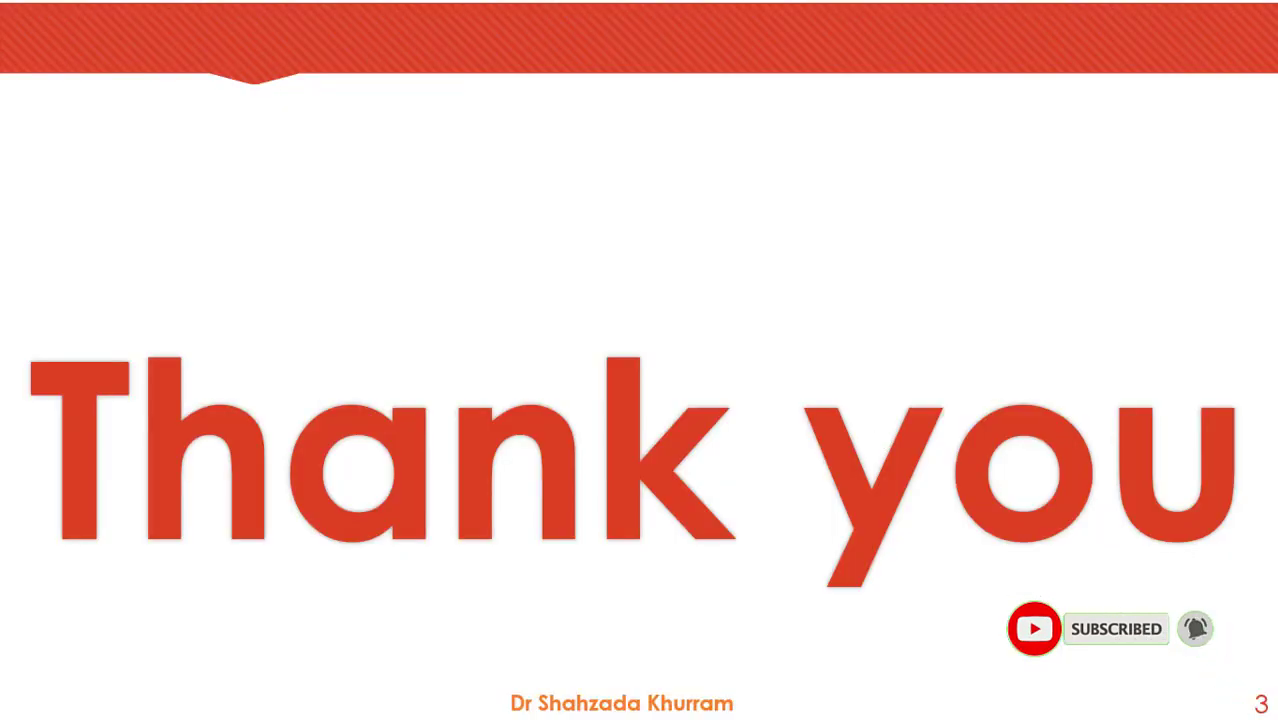